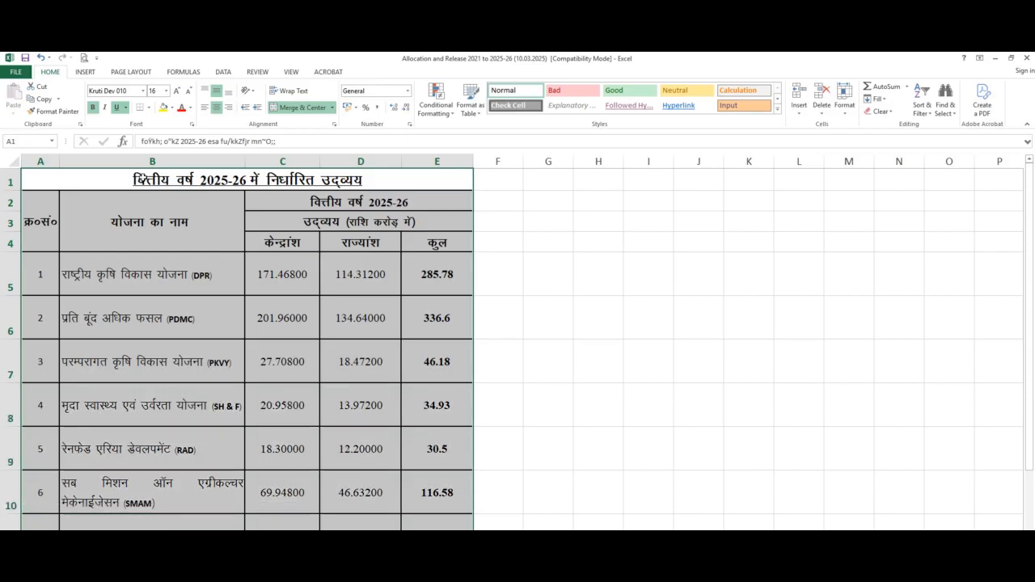
- Examine the finished 2025-26 outlay table, from its title and column headings through the scheme rows to the total row
{"action": "scroll", "coordinate": [319, 243], "scroll_direction": "down", "scroll_amount": 2}
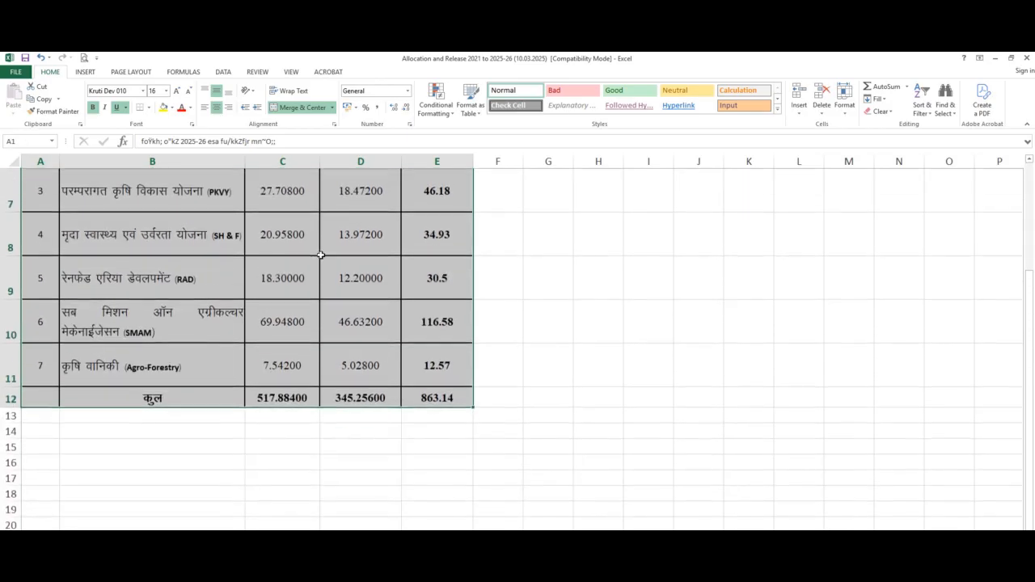
{"action": "scroll", "coordinate": [334, 338], "scroll_direction": "up", "scroll_amount": 2}
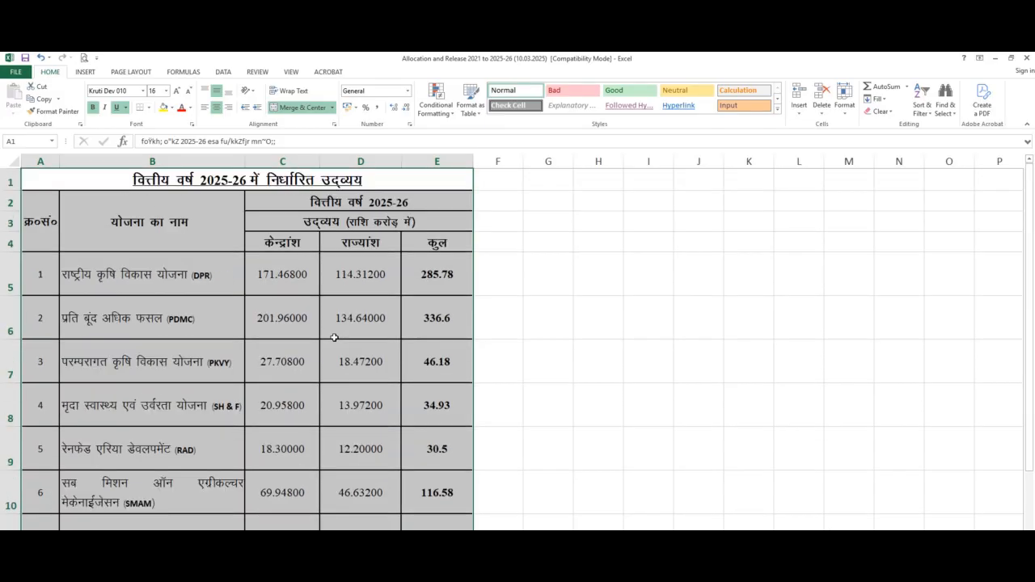
{"action": "scroll", "coordinate": [334, 338], "scroll_direction": "down", "scroll_amount": 3, "text": "ctrl"}
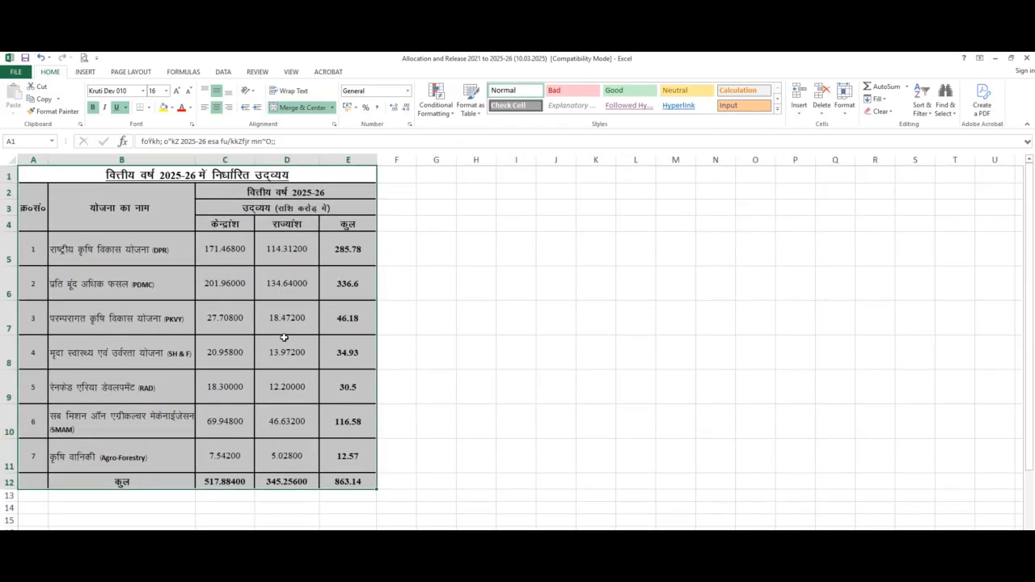
{"action": "scroll", "coordinate": [284, 337], "scroll_direction": "up", "scroll_amount": 4, "text": "ctrl"}
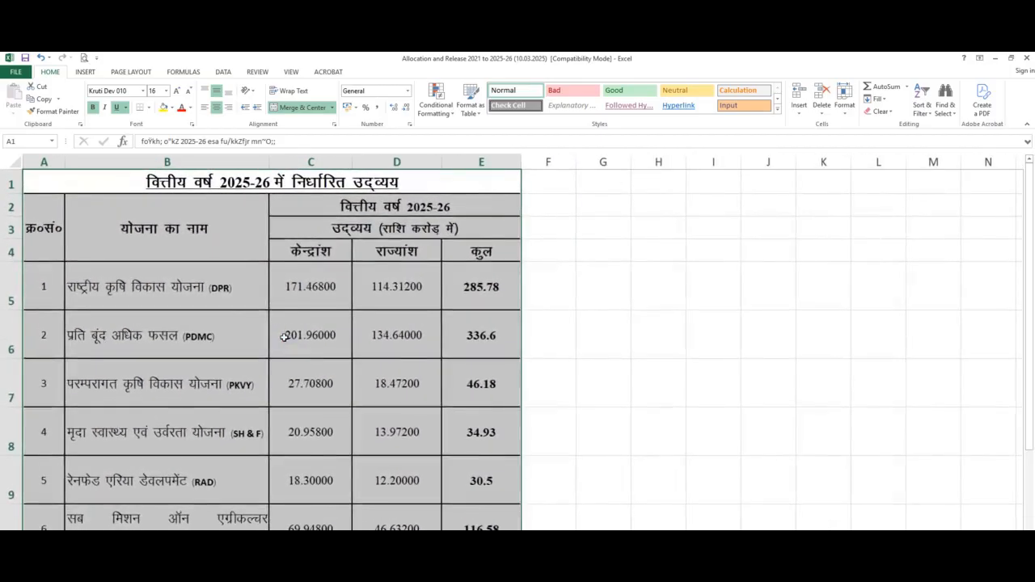
{"action": "scroll", "coordinate": [284, 337], "scroll_direction": "up", "scroll_amount": 4, "text": "ctrl"}
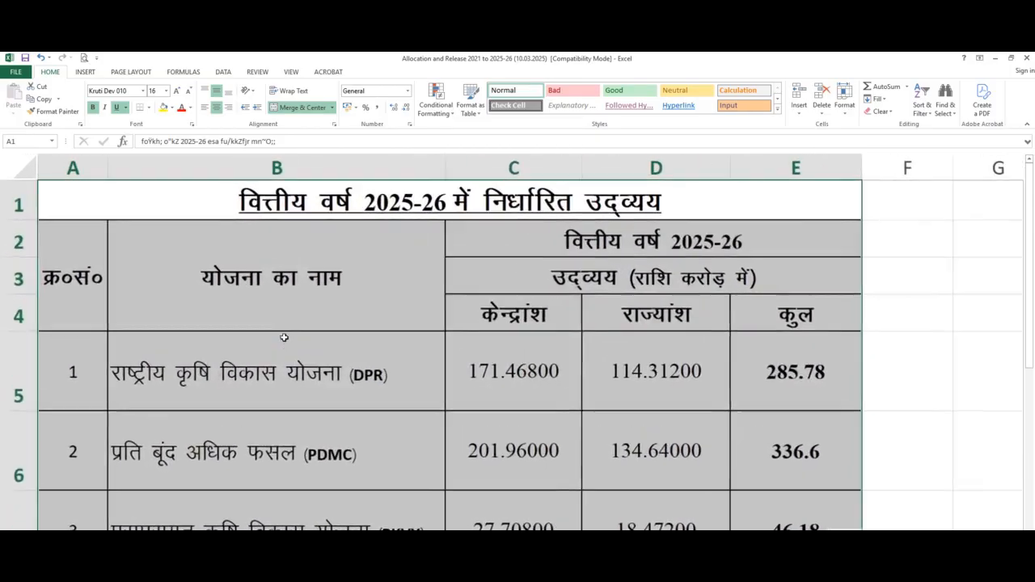
{"action": "scroll", "coordinate": [284, 337], "scroll_direction": "up", "scroll_amount": 2, "text": "ctrl"}
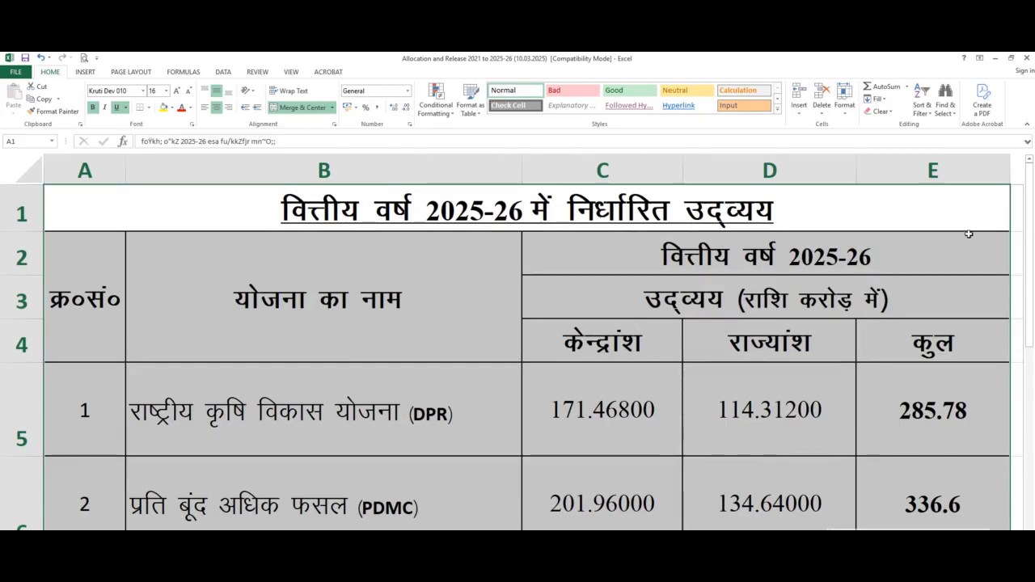
{"action": "left_click_drag", "start_coordinate": [1031, 235], "coordinate": [1033, 394]}
{"action": "scroll", "coordinate": [770, 379], "scroll_direction": "down", "scroll_amount": 4, "text": "ctrl"}
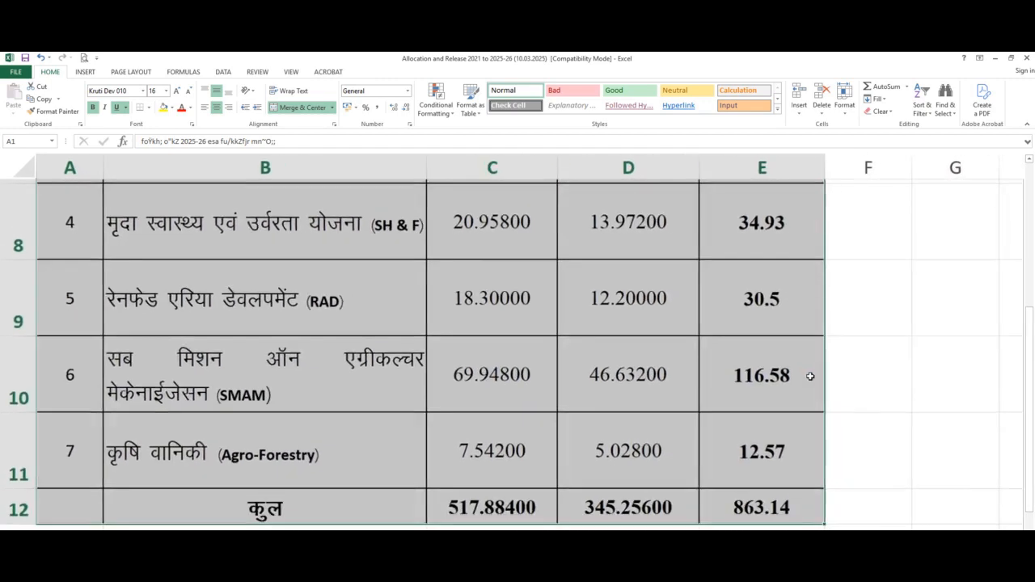
{"action": "scroll", "coordinate": [769, 379], "scroll_direction": "down", "scroll_amount": 2, "text": "ctrl"}
{"action": "scroll", "coordinate": [760, 379], "scroll_direction": "down", "scroll_amount": 3, "text": "ctrl"}
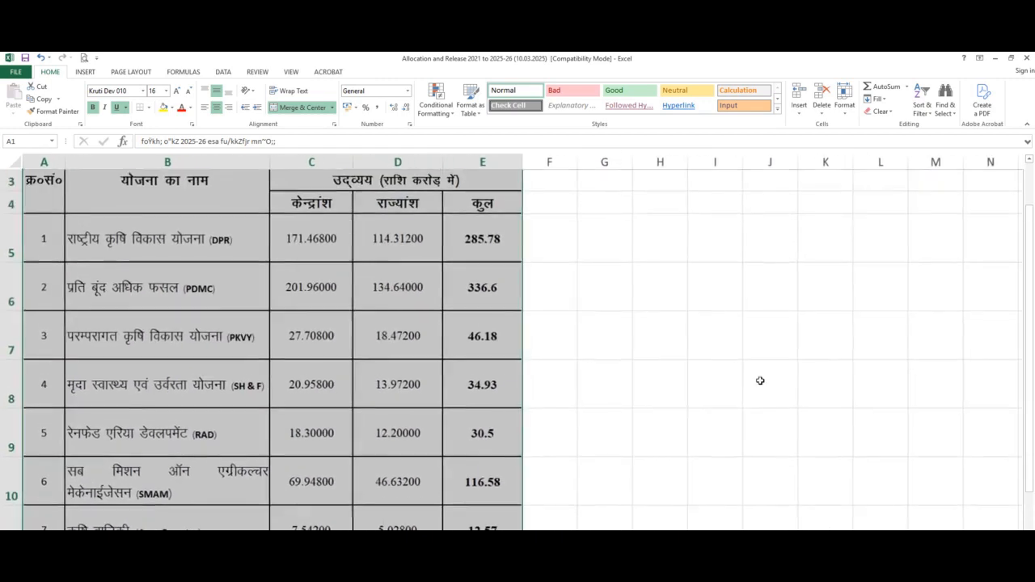
{"action": "left_click_drag", "start_coordinate": [1031, 371], "coordinate": [1031, 371]}
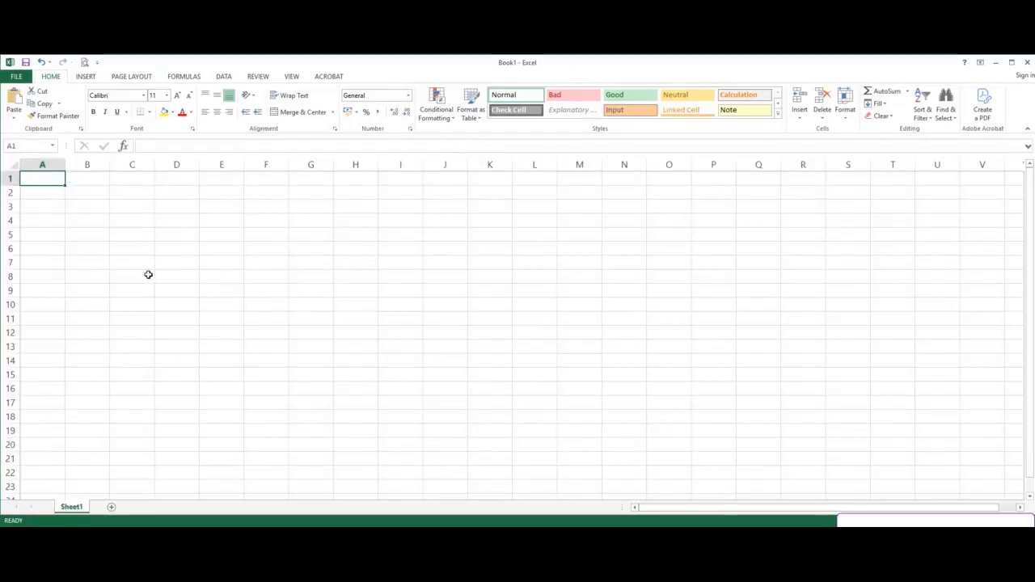
- Enter foÙkh; o"kZ (वित्तीय वर्ष) in cell A1 and format it in Kruti Dev 010 at size 12
{"action": "type", "text": "foÙkh; o\"kZ"}
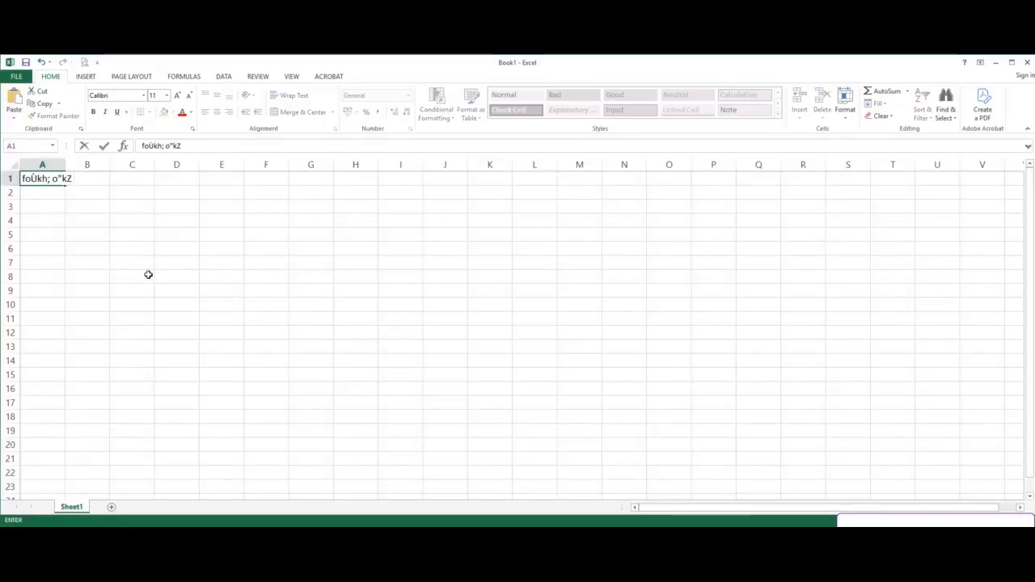
{"action": "left_click", "coordinate": [148, 275]}
{"action": "left_click", "coordinate": [59, 180]}
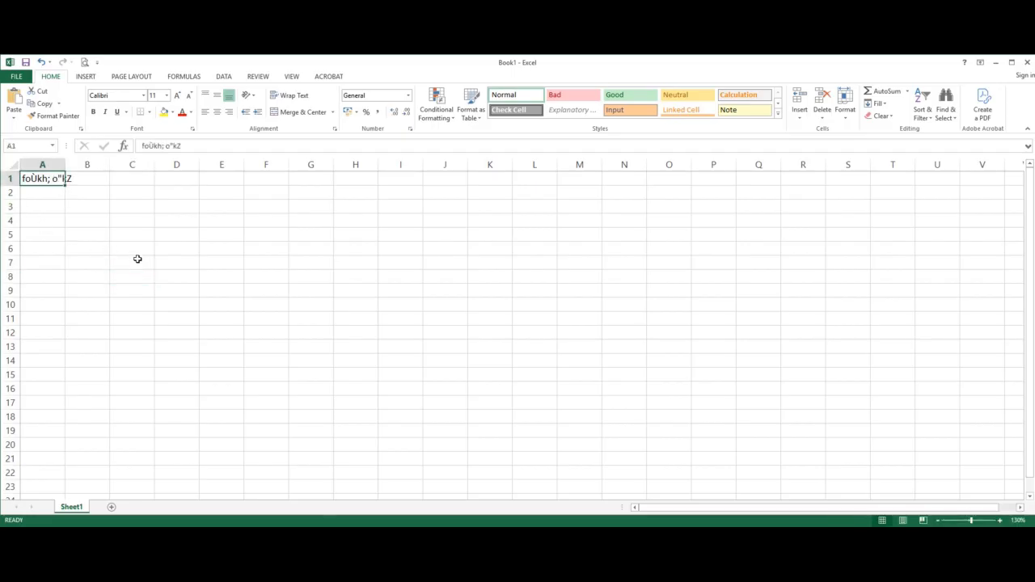
{"action": "left_click", "coordinate": [130, 95]}
{"action": "type", "text": "Kruti Dev 010"}
{"action": "key", "text": "Return"}
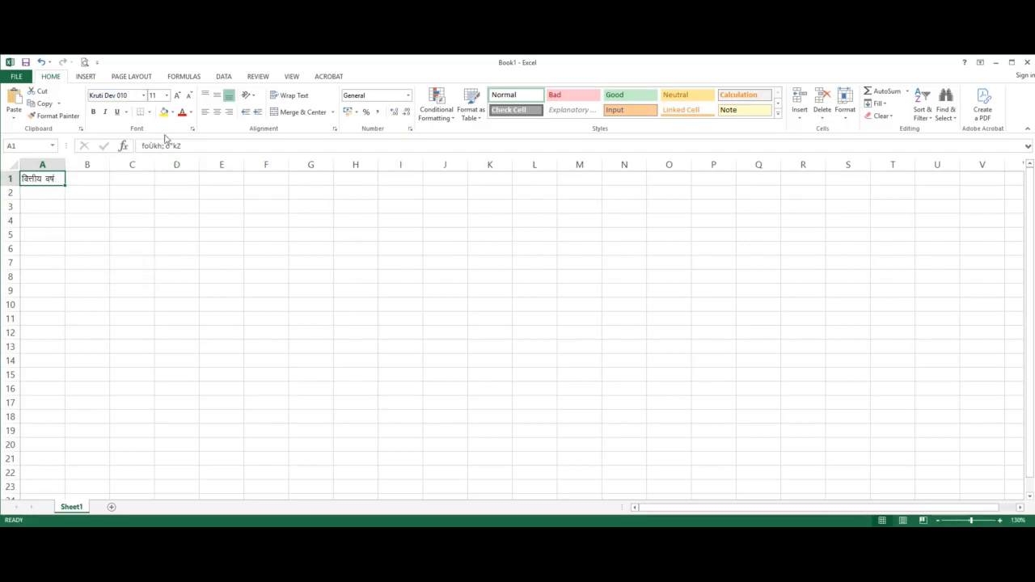
{"action": "left_click", "coordinate": [178, 96]}
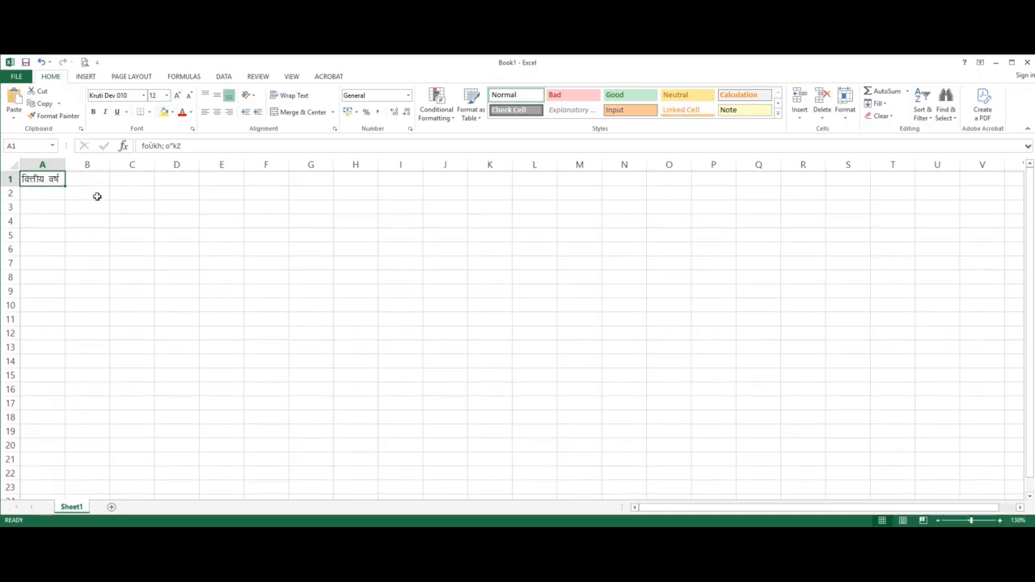
- Apply the Kruti Dev 010 font at size 12 to the whole worksheet
{"action": "left_click", "coordinate": [10, 166]}
{"action": "left_click", "coordinate": [111, 95]}
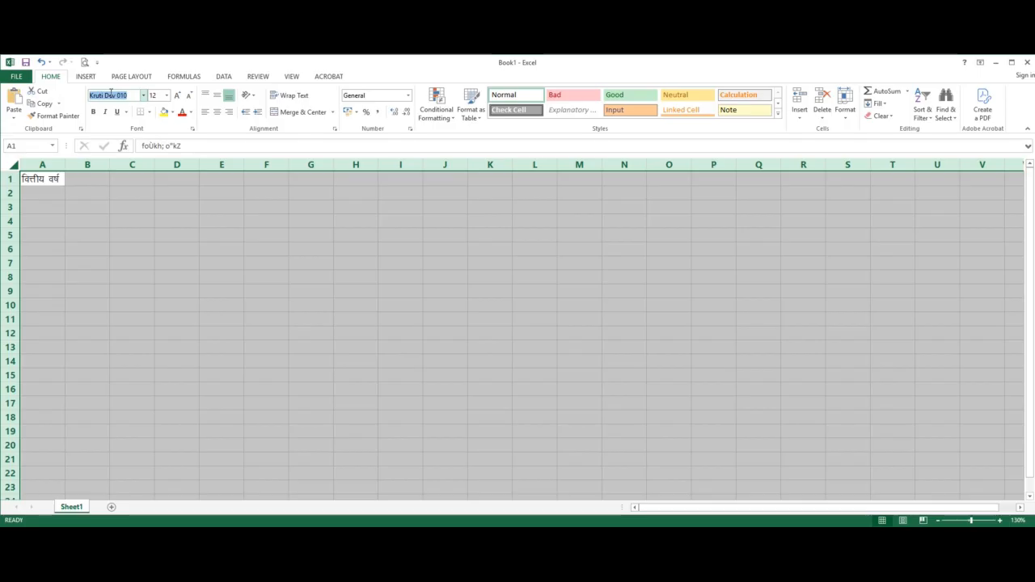
{"action": "key", "text": "Return"}
{"action": "left_click", "coordinate": [153, 95]}
{"action": "key", "text": "Return"}
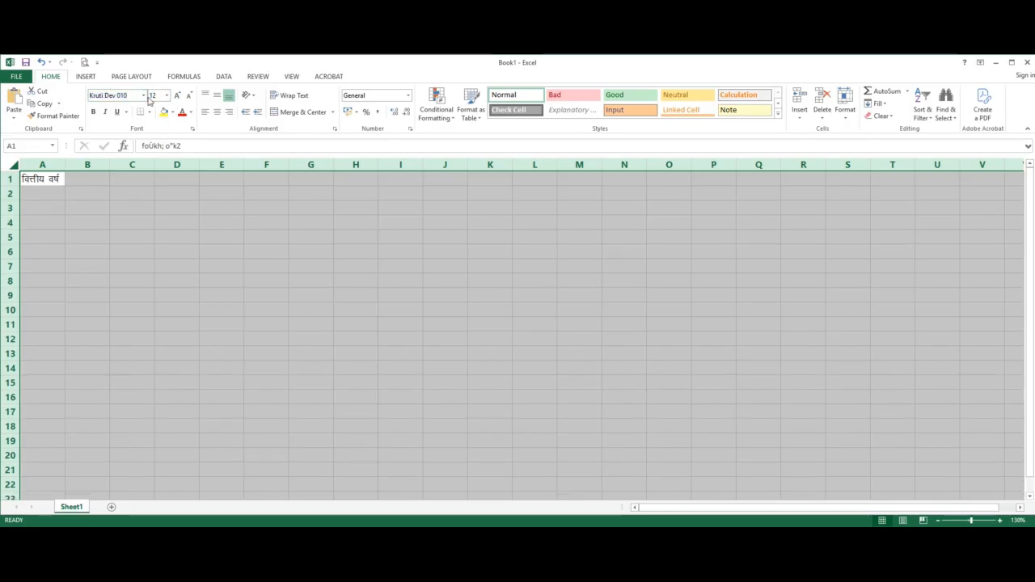
- Extend the title in A1 with 2025&26 esa fu/kkZfjr mn~O;; so it reads वित्तीय वर्ष 2025–26 में निर्धारित उद्व्यय
{"action": "left_click", "coordinate": [50, 180]}
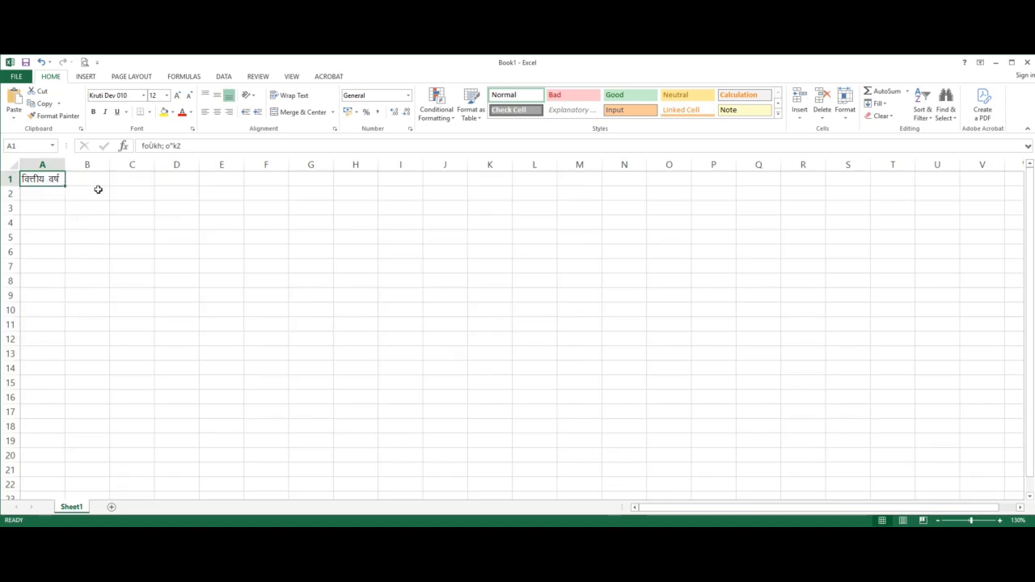
{"action": "left_click", "coordinate": [88, 178]}
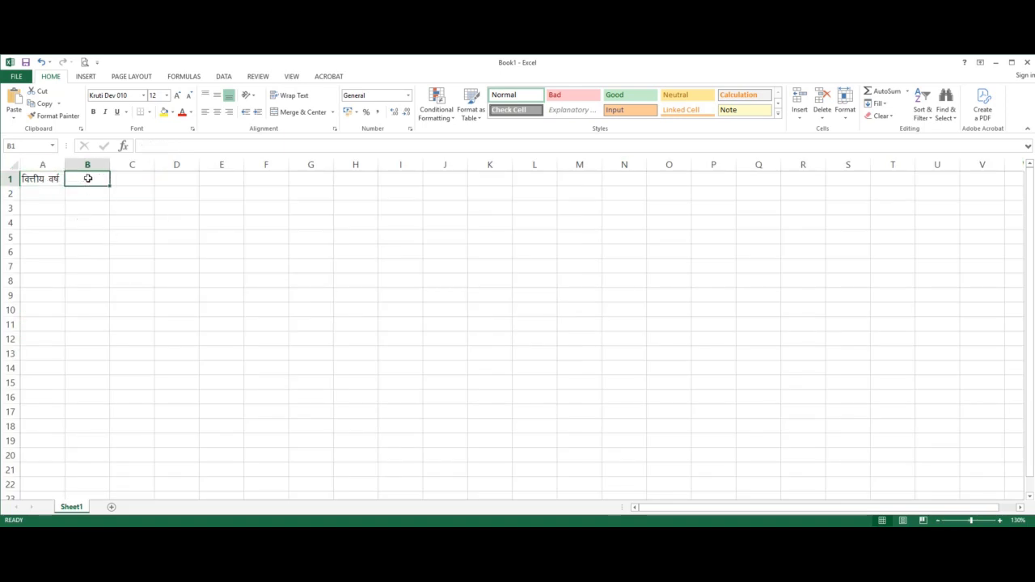
{"action": "double_click", "coordinate": [47, 176]}
{"action": "type", "text": "2025&26 "}
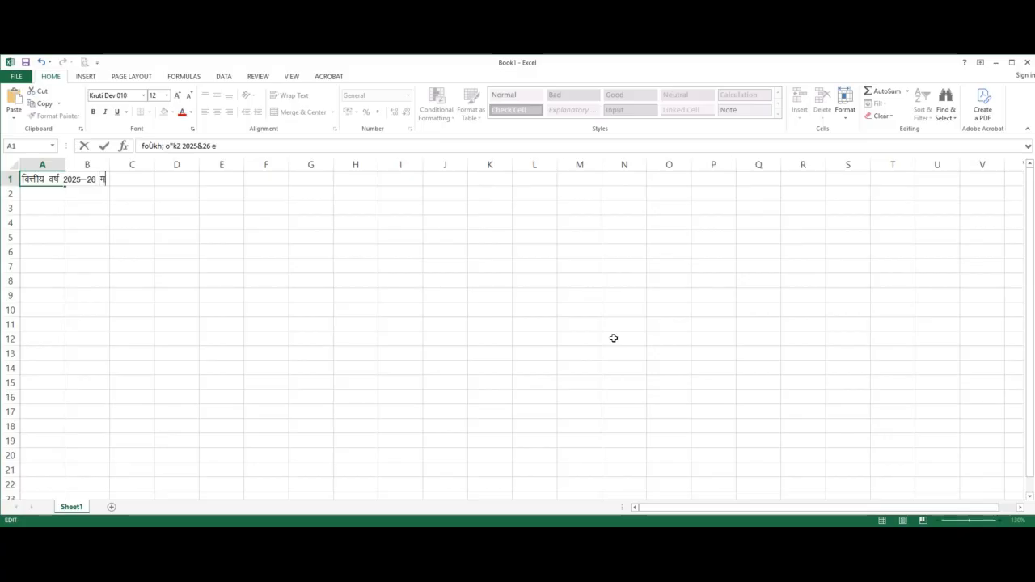
{"action": "type", "text": "esa fu/kkZfjr mn~O;;"}
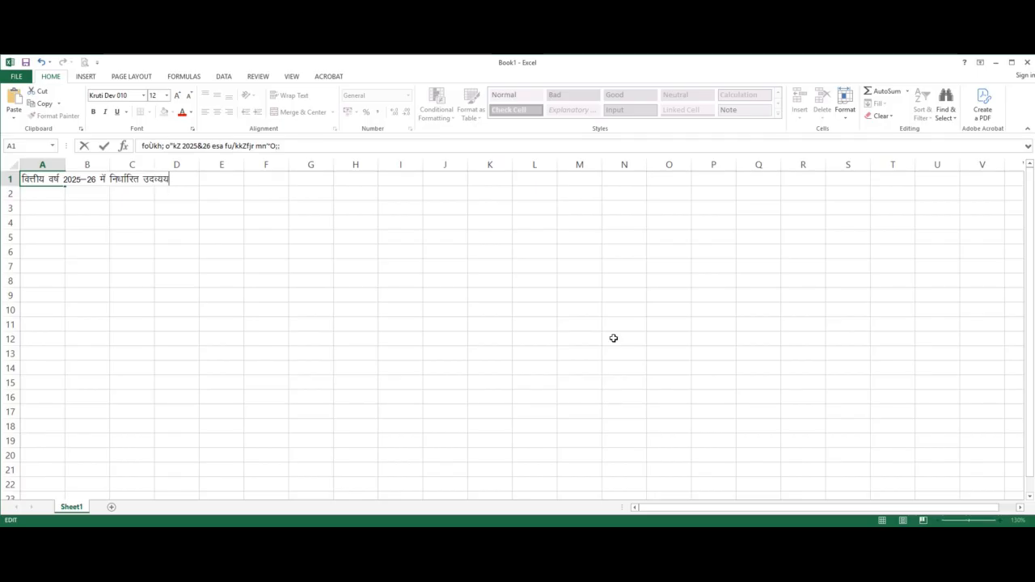
{"action": "key", "text": "Return"}
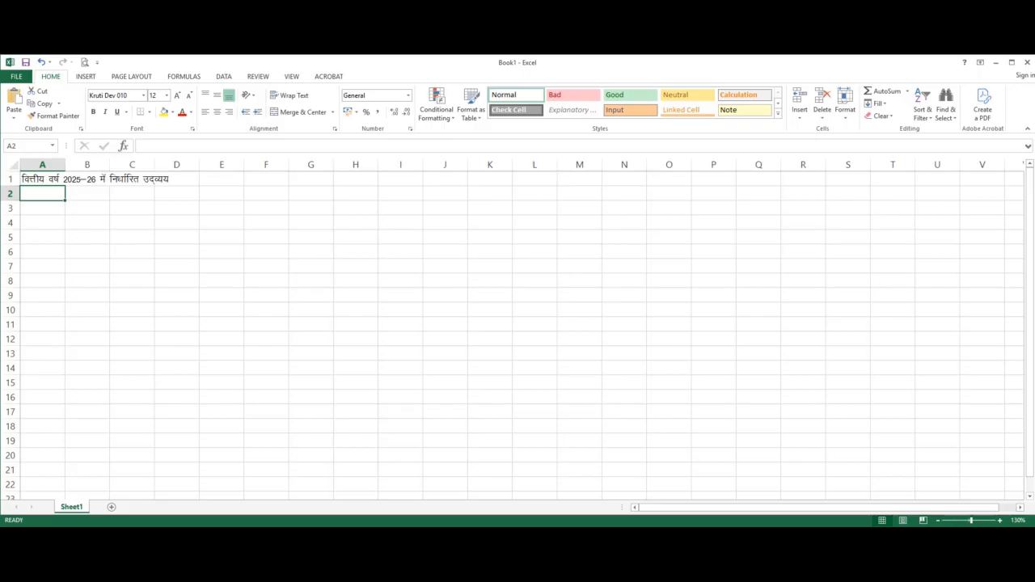
- Enter क्र०सं० in A2, योजना का नाम in B2, bold वित्तीय वर्ष 2025–26 in C2 and उद्व्यय (राशि करोड़ में) in C3
{"action": "key", "text": "alt+Tab"}
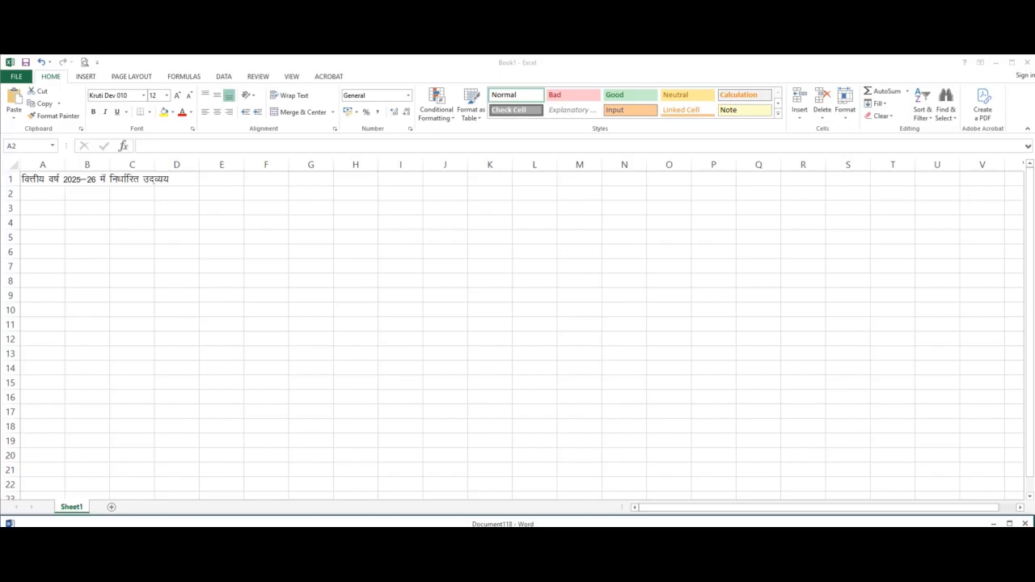
{"action": "left_click", "coordinate": [45, 193]}
{"action": "type", "text": "Ø"}
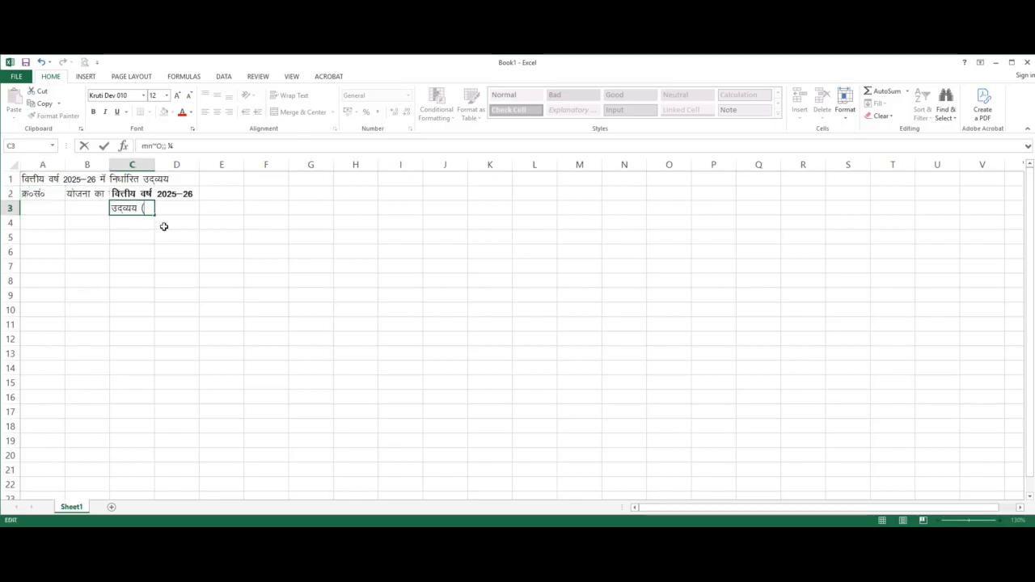
{"action": "type", "text": "jkf'k djksM+ esa½"}
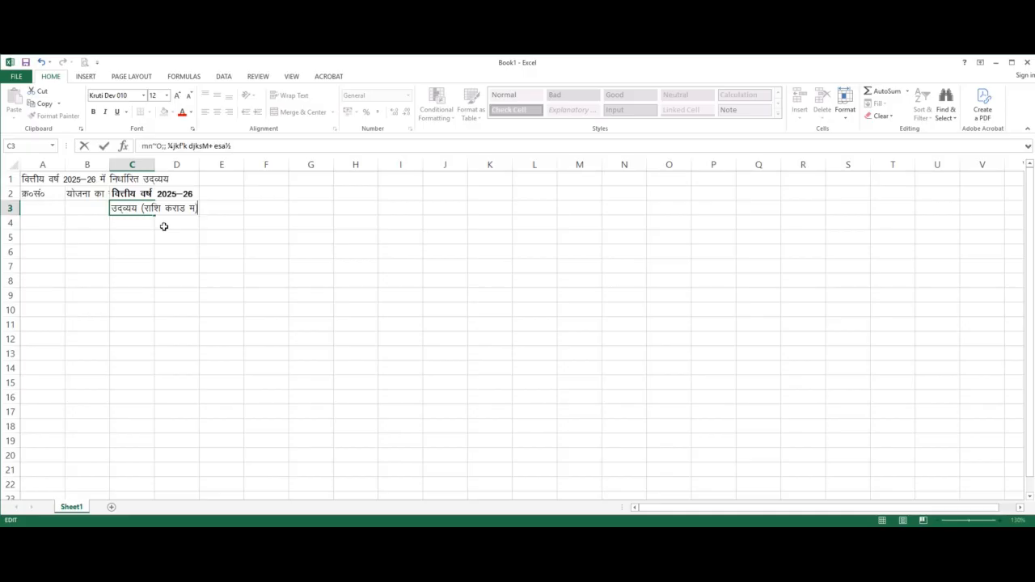
{"action": "key", "text": "Tab"}
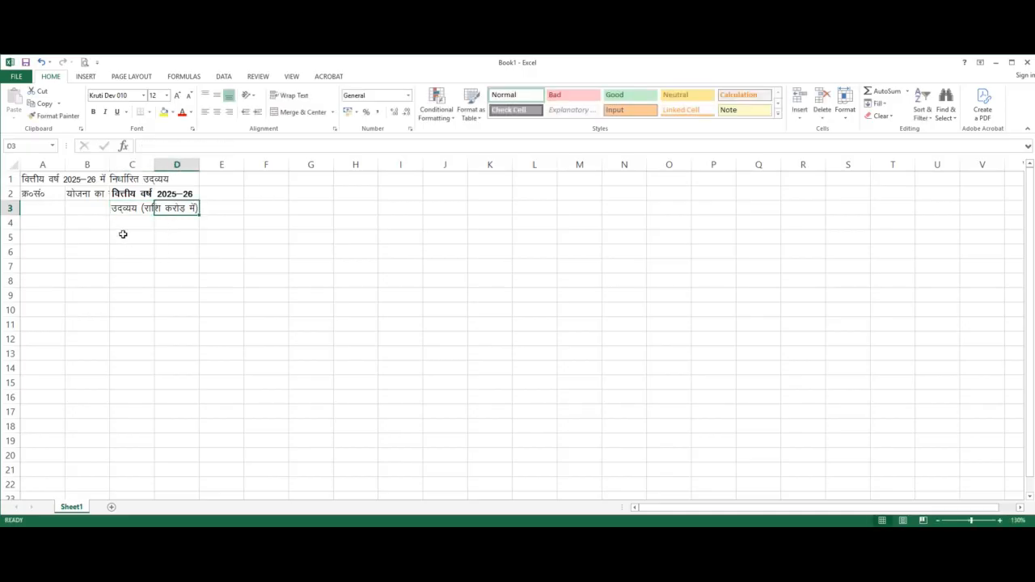
- Enter the column heading dsUnzka'k (केन्द्रांश) in cell C4
{"action": "left_click", "coordinate": [134, 218]}
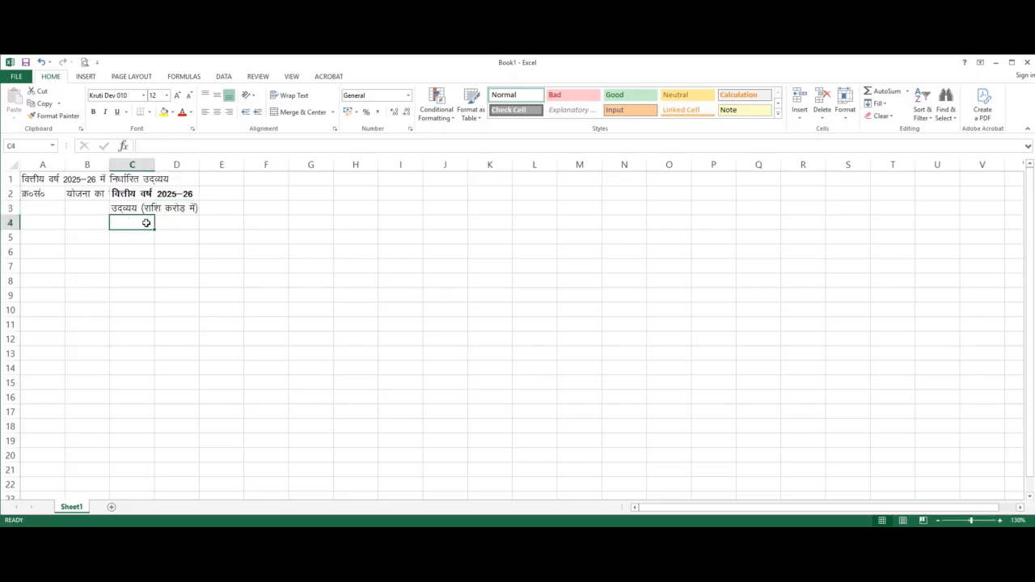
{"action": "type", "text": "dsUnzk"}
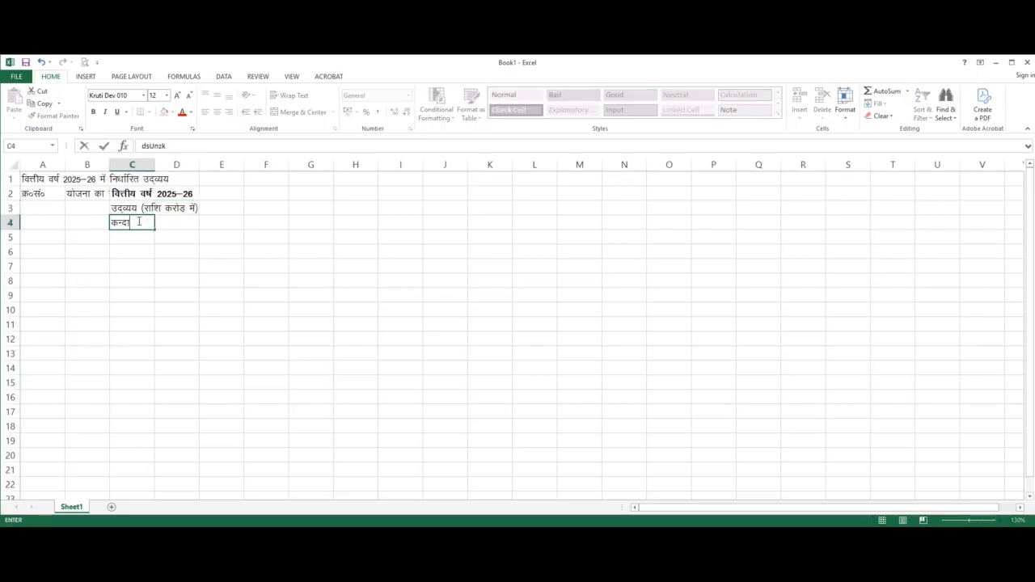
{"action": "type", "text": "a'k"}
{"action": "key", "text": "Tab"}
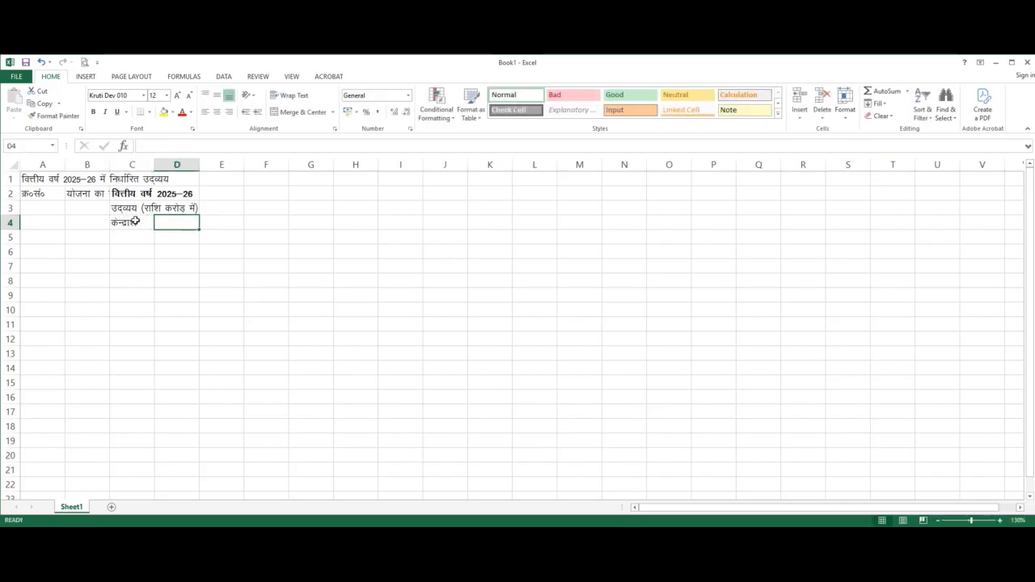
{"action": "double_click", "coordinate": [129, 222]}
{"action": "key", "text": "Tab"}
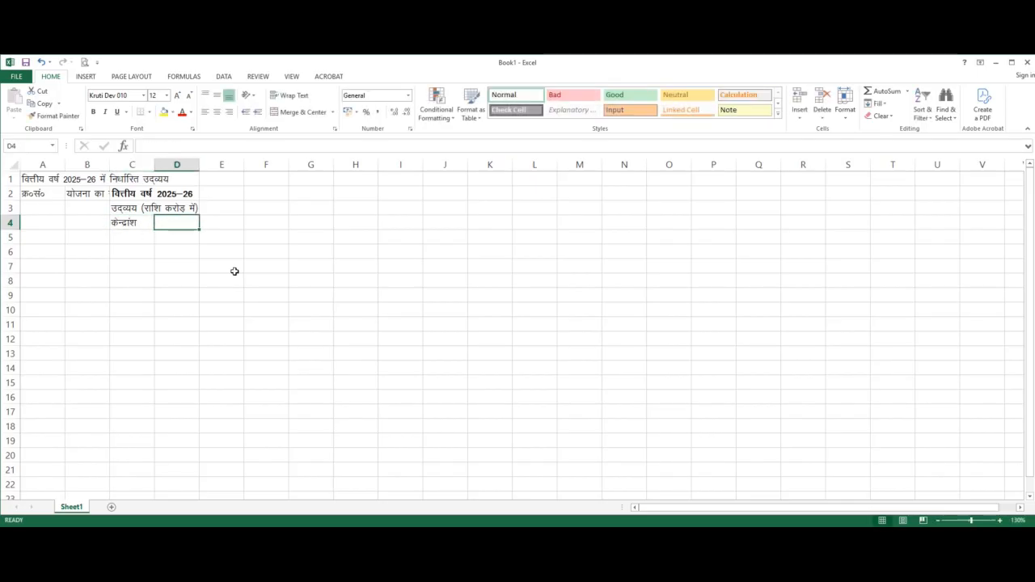
{"action": "left_click", "coordinate": [130, 220]}
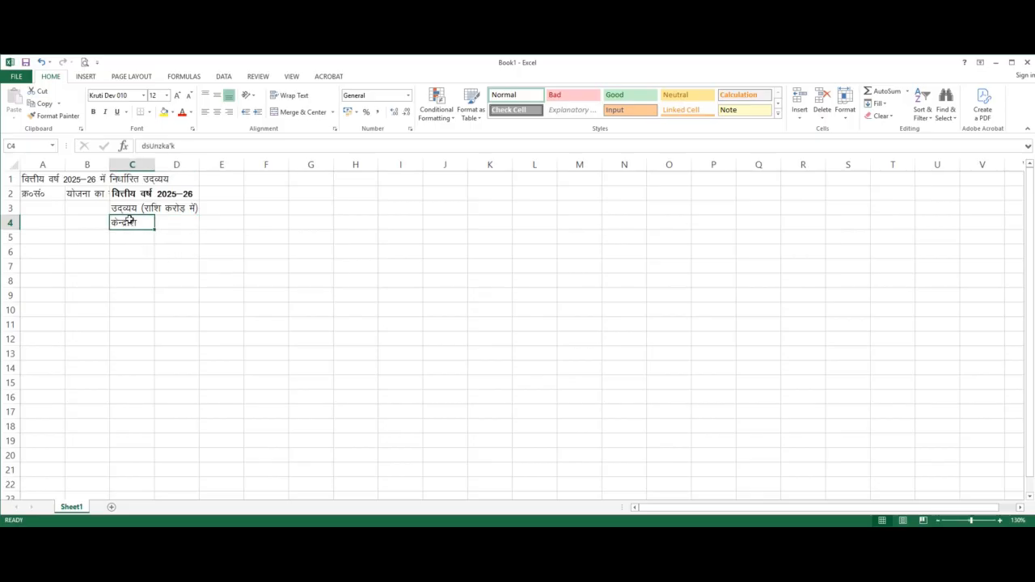
{"action": "type", "text": "dsUnz"}
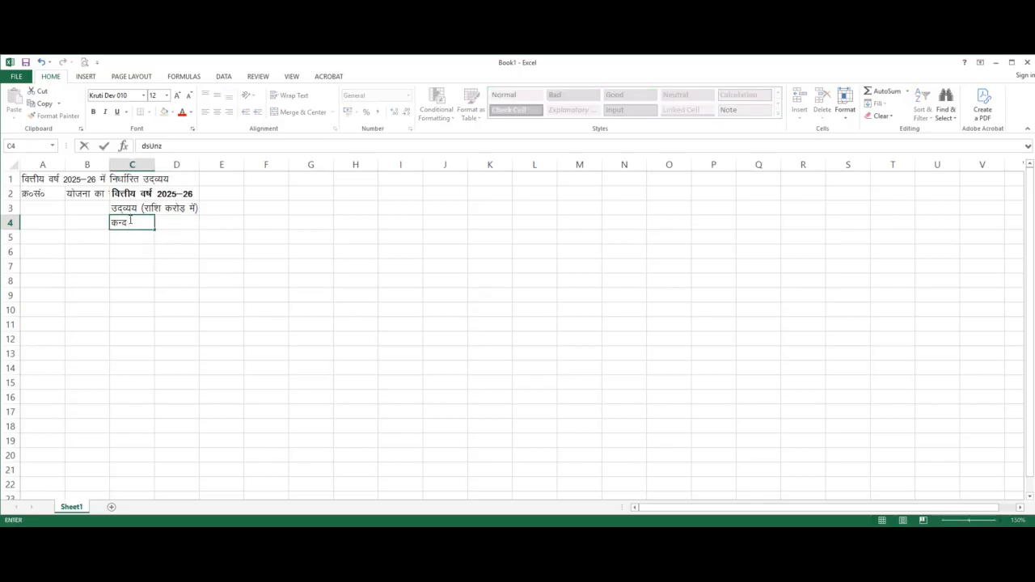
{"action": "type", "text": "ka'k"}
{"action": "key", "text": "Tab"}
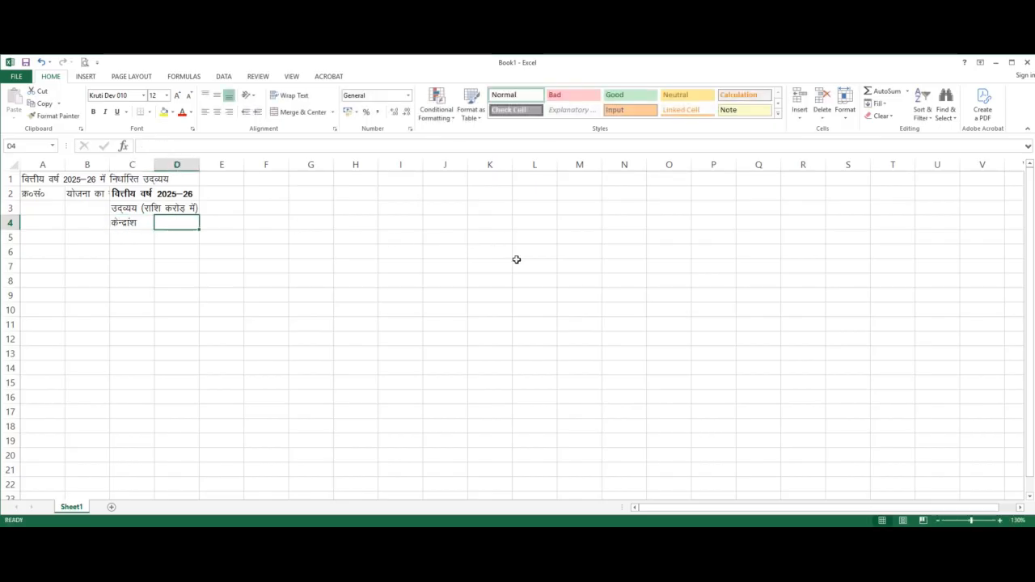
- Enter the column headings jkT;ka'k (राज्यांश) in D4 and dqy (कुल) in E4
{"action": "type", "text": "jkT"}
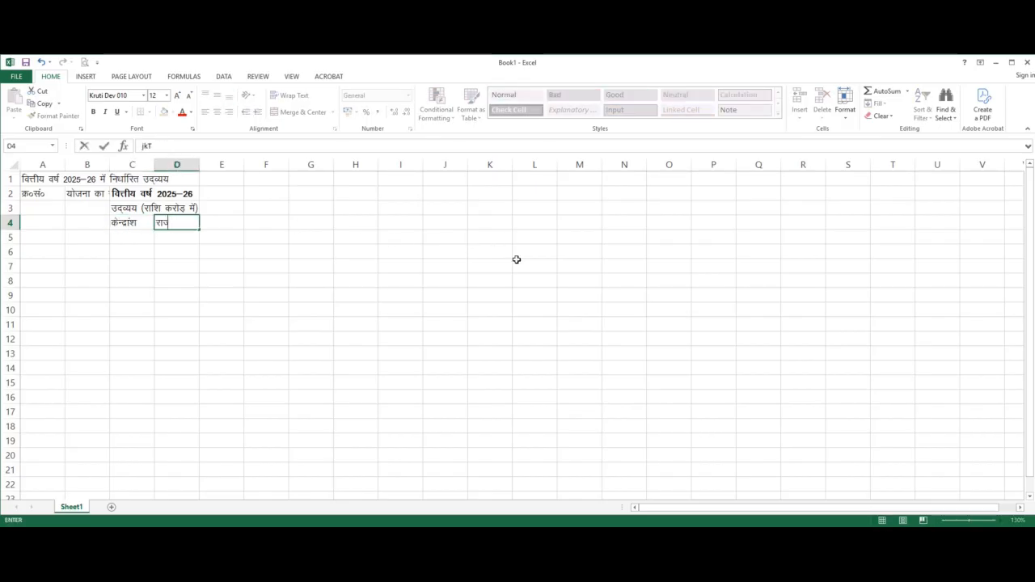
{"action": "type", "text": ";ka'k"}
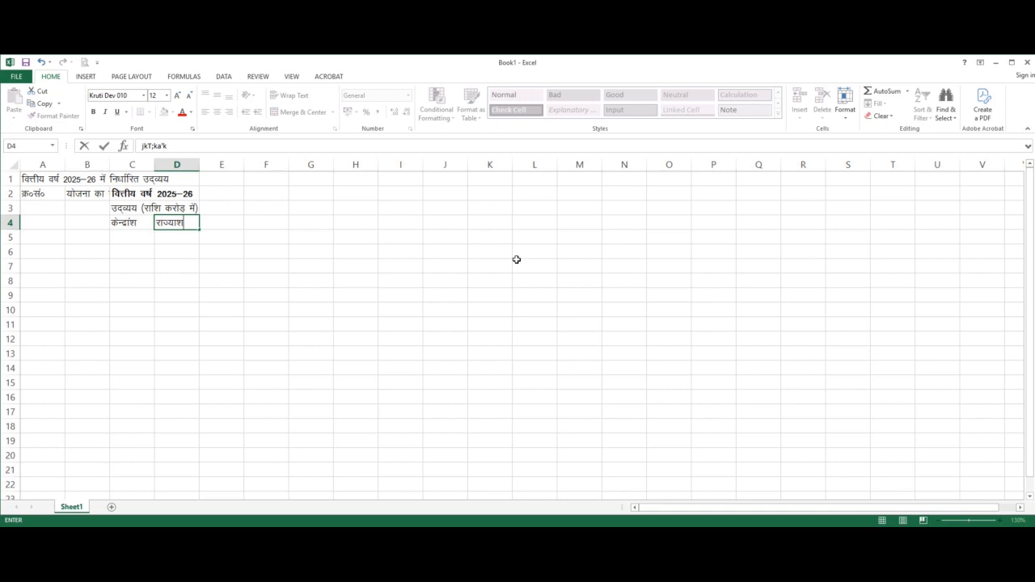
{"action": "key", "text": "Tab"}
{"action": "type", "text": "dqy"}
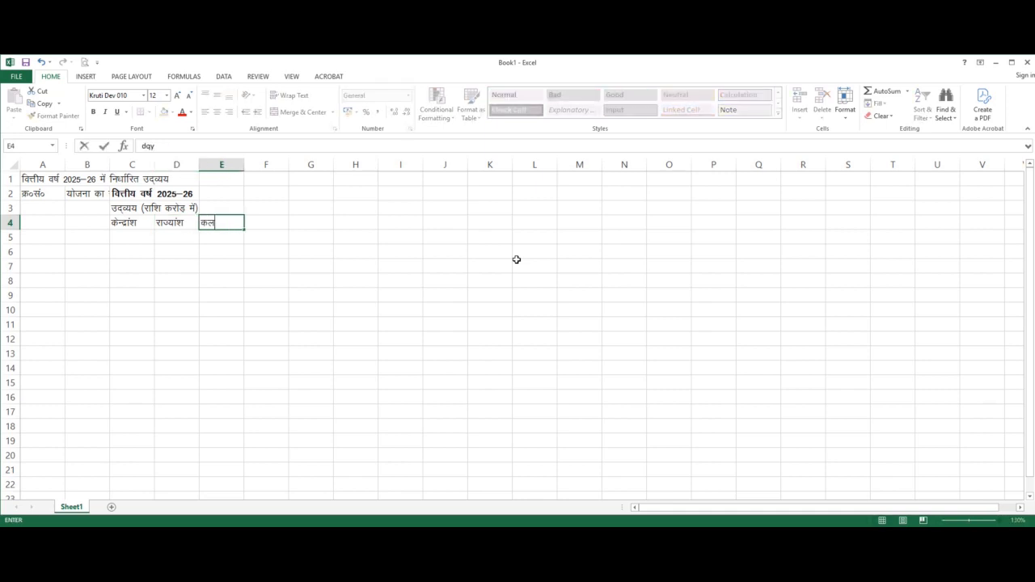
{"action": "key", "text": "Tab"}
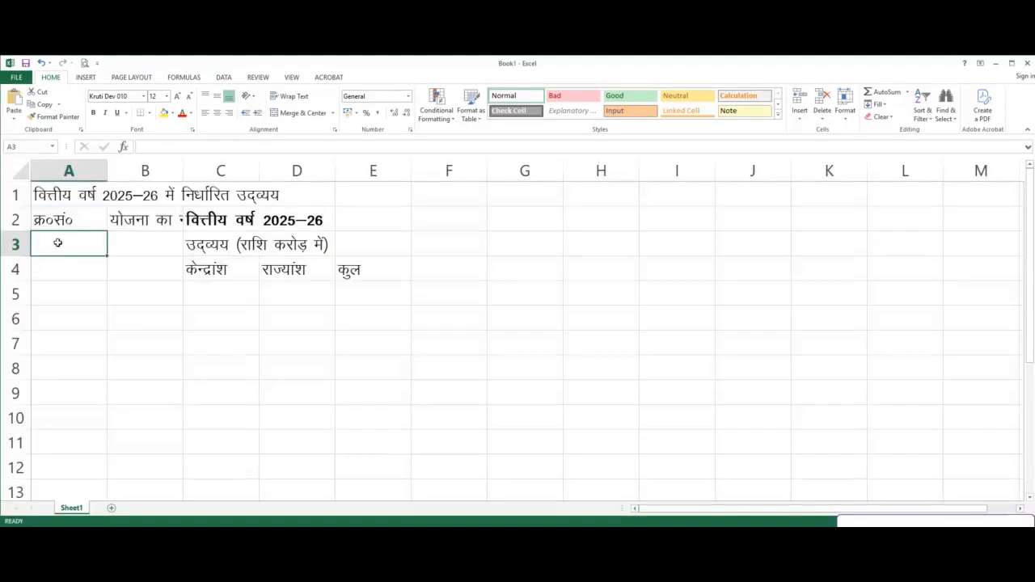
- Enter the serial numbers 1 to 6 in cells A3 to A8
{"action": "type", "text": "1"}
{"action": "key", "text": "Return"}
{"action": "type", "text": "2"}
{"action": "key", "text": "Return"}
{"action": "type", "text": "3"}
{"action": "key", "text": "Return"}
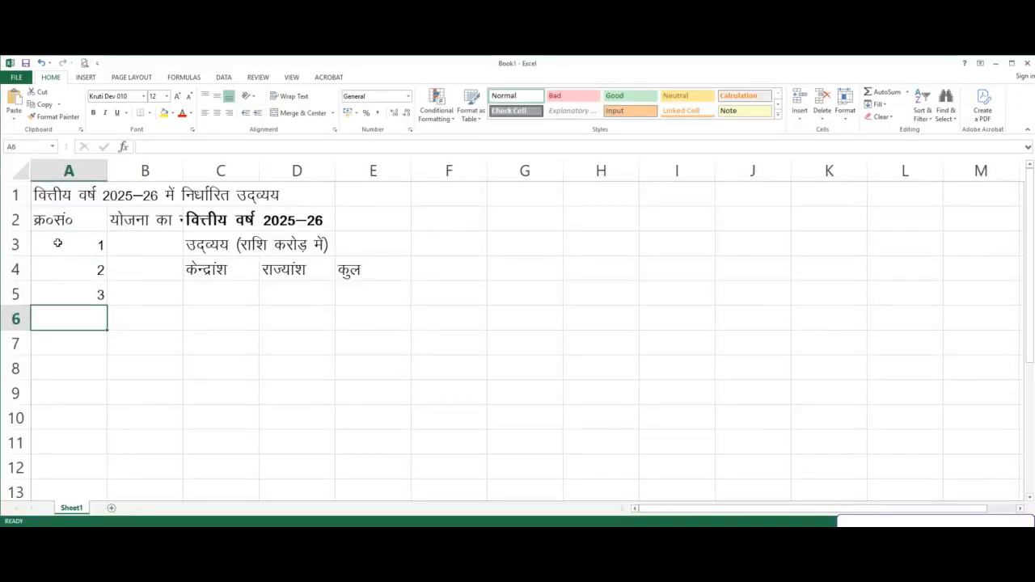
{"action": "type", "text": "4"}
{"action": "key", "text": "Return"}
{"action": "type", "text": "5"}
{"action": "key", "text": "Return"}
{"action": "type", "text": "6"}
- Enter the scheme name jk"Vªh; Ñf"k fodkl ;kstuk (DPR), reading राष्ट्रीय कृषि विकास योजना, in cell B3
{"action": "left_click", "coordinate": [171, 247]}
{"action": "type", "text": "jk\"Vªh;"}
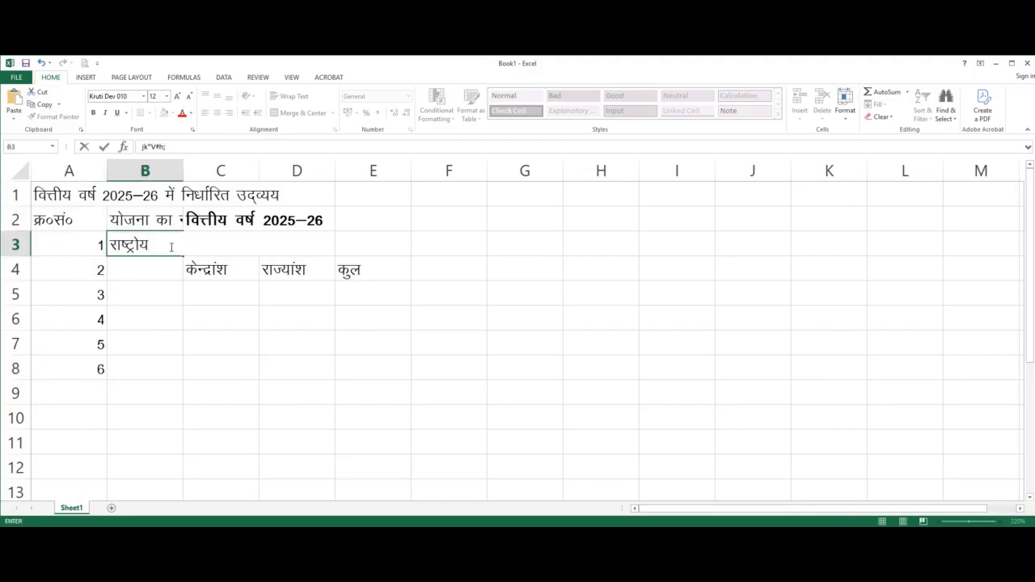
{"action": "type", "text": " Ñf\"k fodkl ;k"}
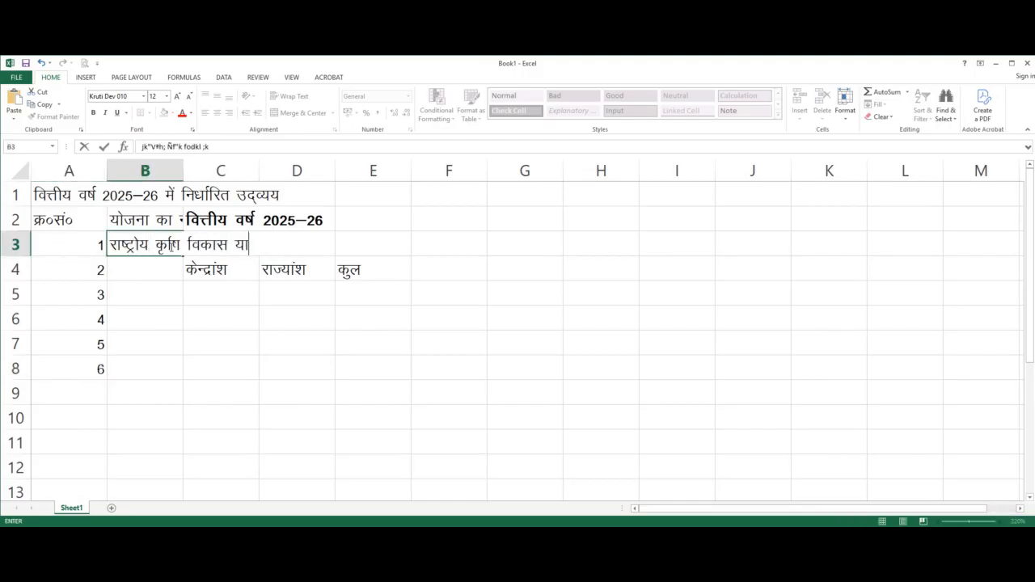
{"action": "type", "text": "stuk"}
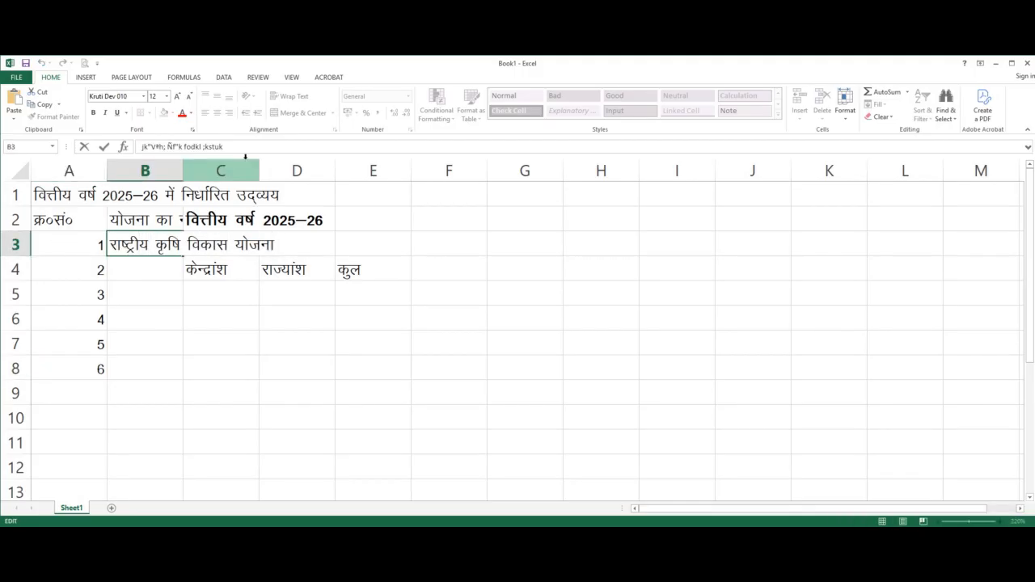
{"action": "left_click", "coordinate": [237, 149]}
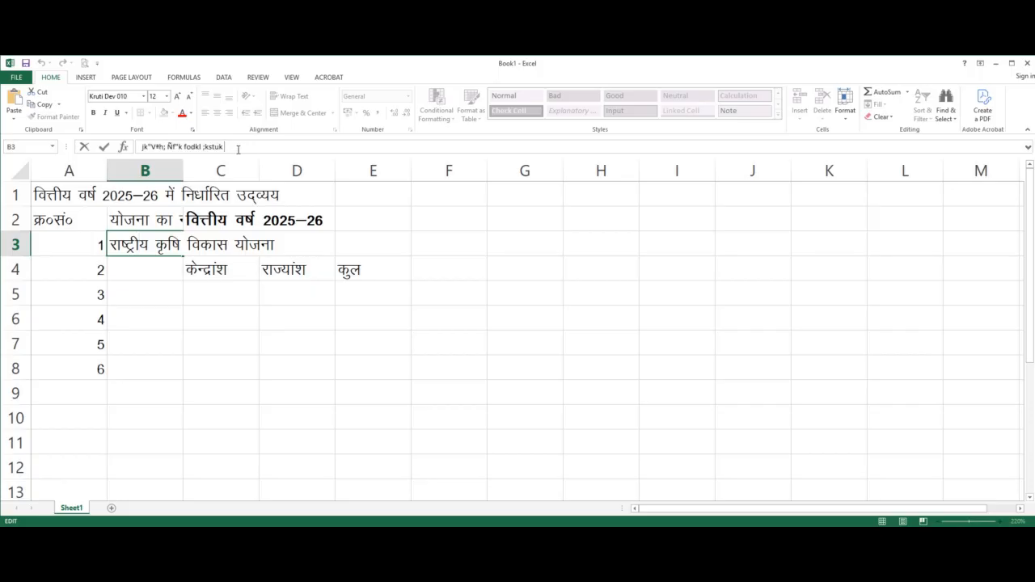
{"action": "type", "text": "(DPR)"}
{"action": "left_click", "coordinate": [373, 344]}
- Format only the text (DPR) within cell B3 in Times New Roman at size 10
{"action": "double_click", "coordinate": [128, 248]}
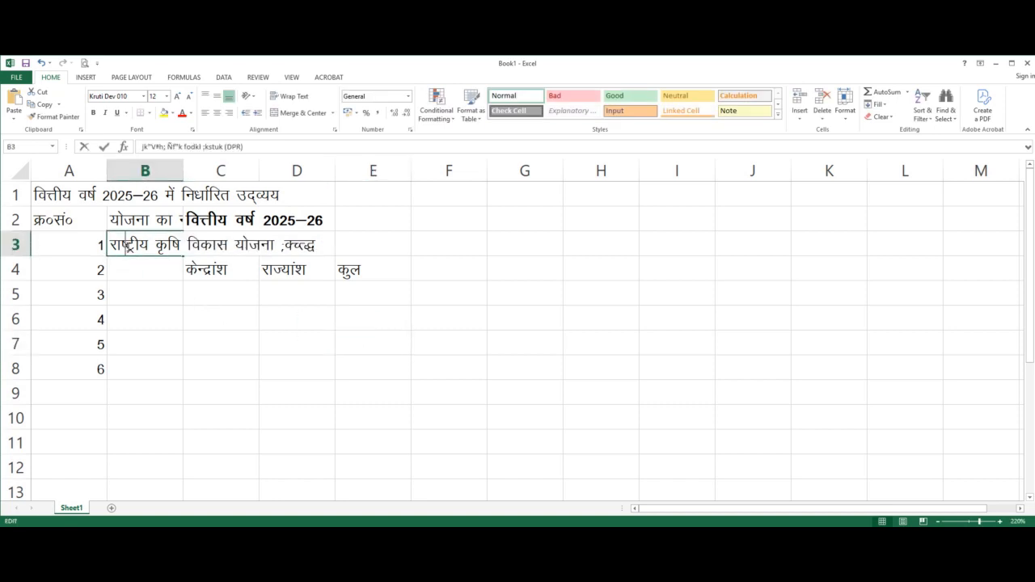
{"action": "left_click_drag", "start_coordinate": [280, 245], "coordinate": [315, 246]}
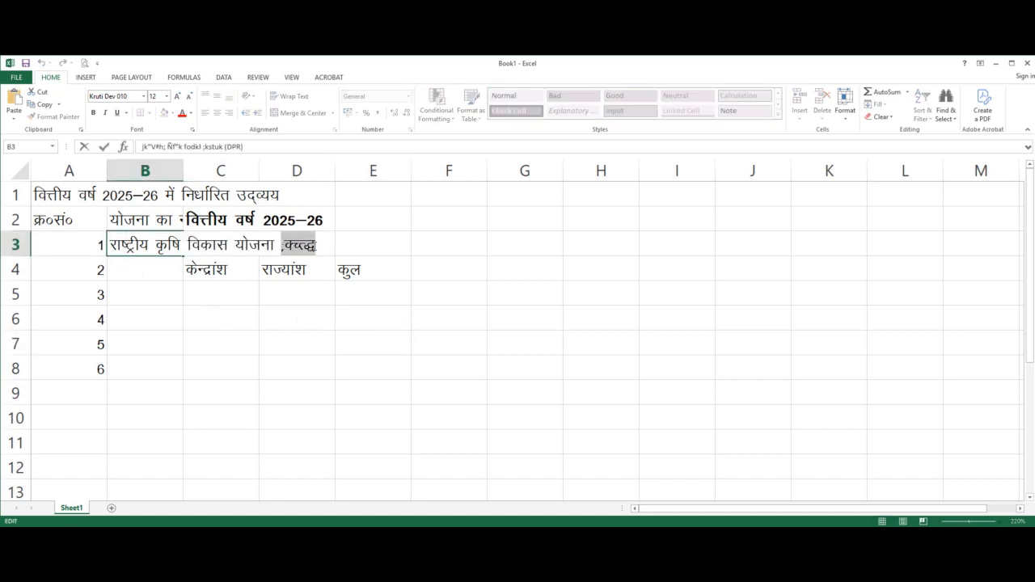
{"action": "left_click", "coordinate": [119, 97]}
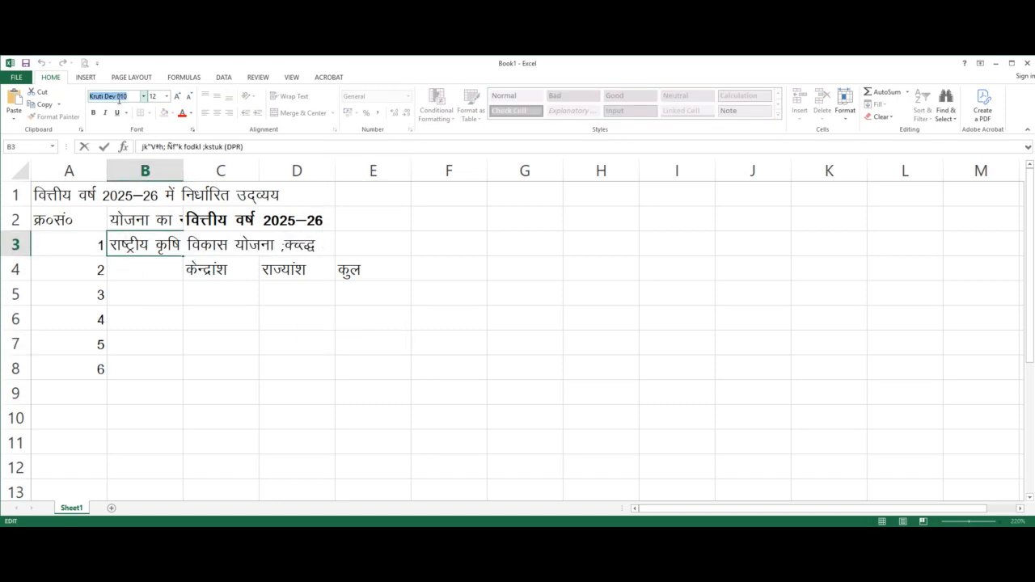
{"action": "type", "text": "Times New Roma"}
{"action": "key", "text": "Return"}
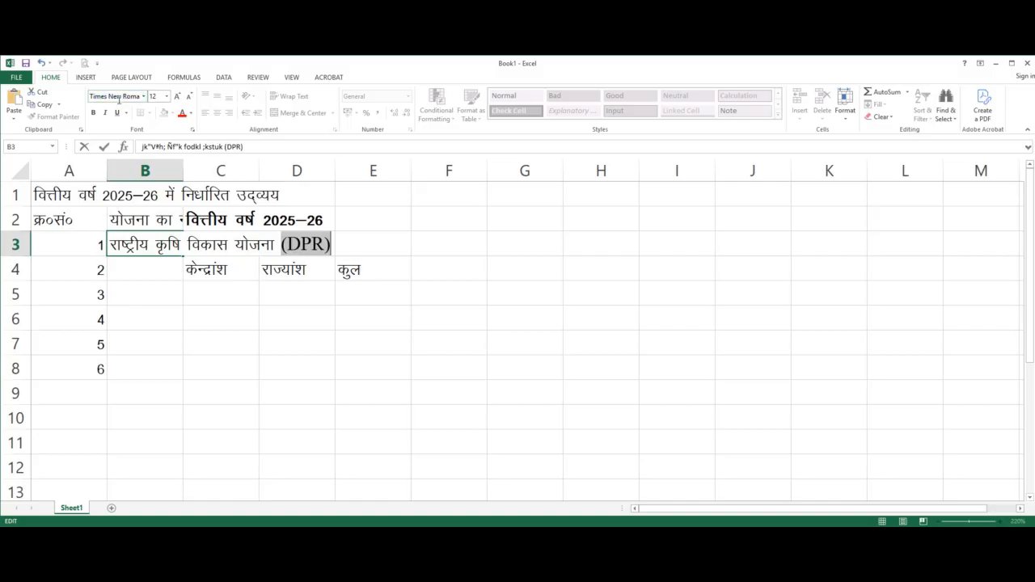
{"action": "left_click", "coordinate": [191, 98]}
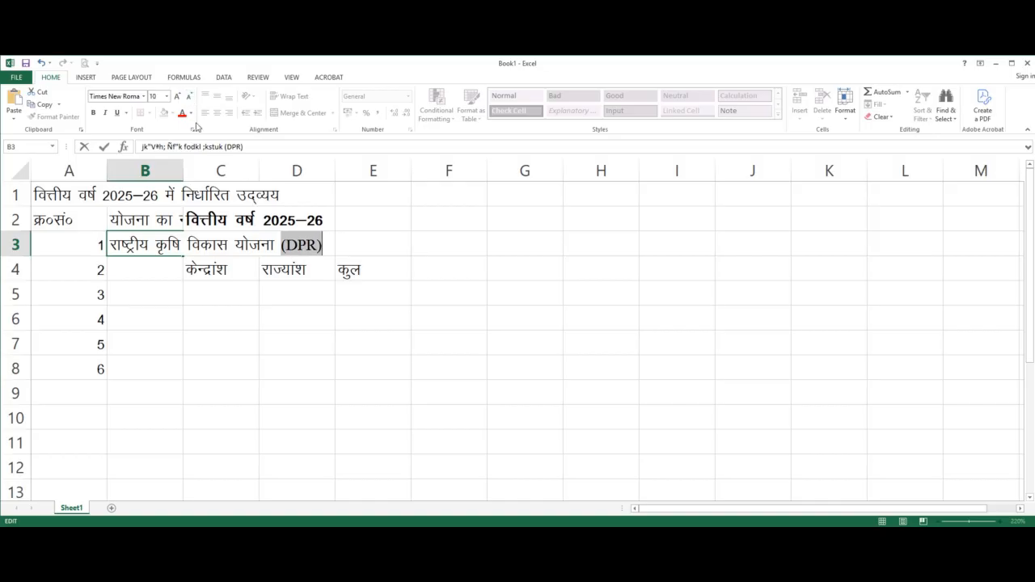
{"action": "left_click", "coordinate": [255, 310]}
- Auto-fit the widths of columns B and A to their contents
{"action": "left_click", "coordinate": [153, 242]}
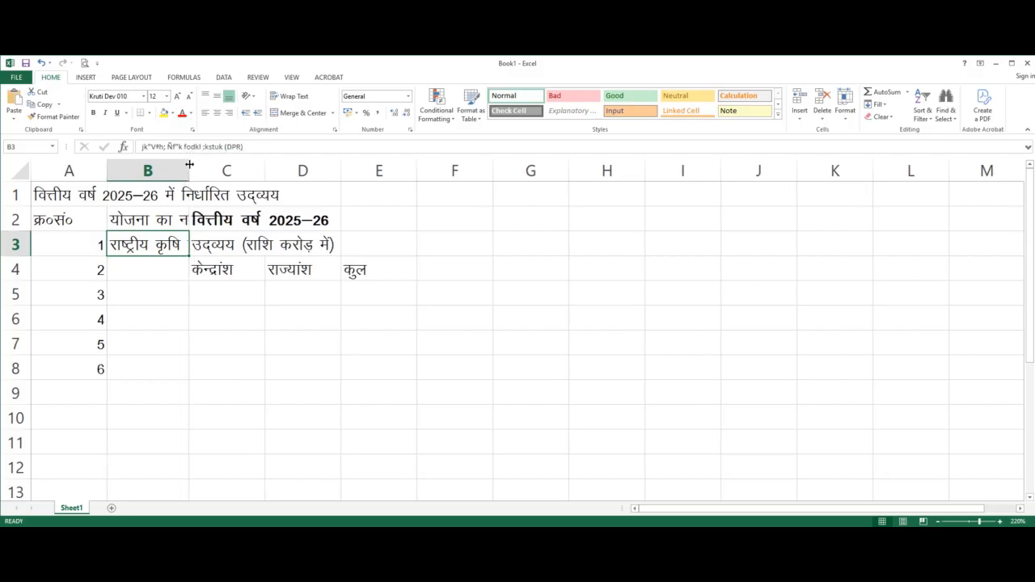
{"action": "double_click", "coordinate": [184, 164]}
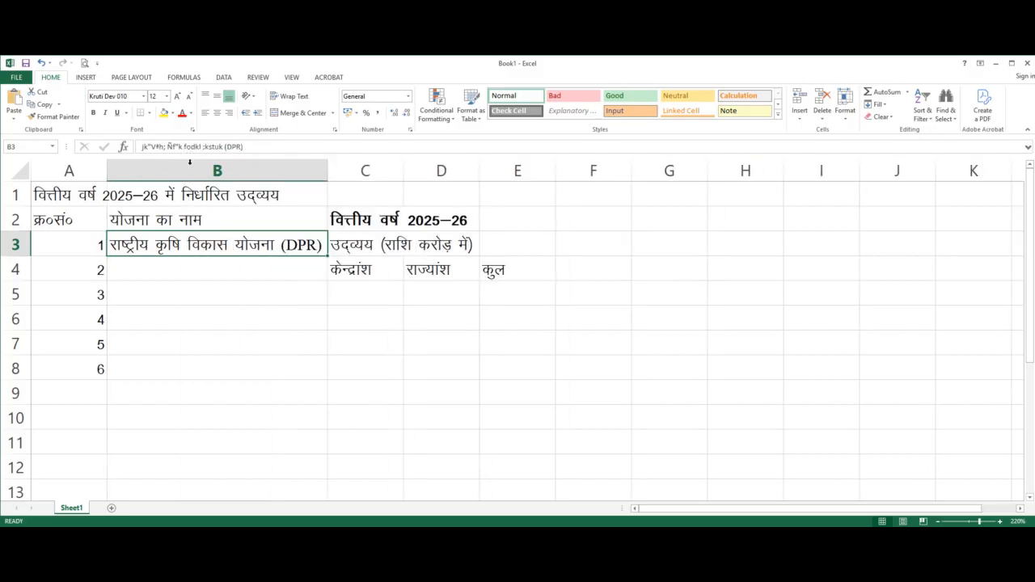
{"action": "double_click", "coordinate": [106, 167]}
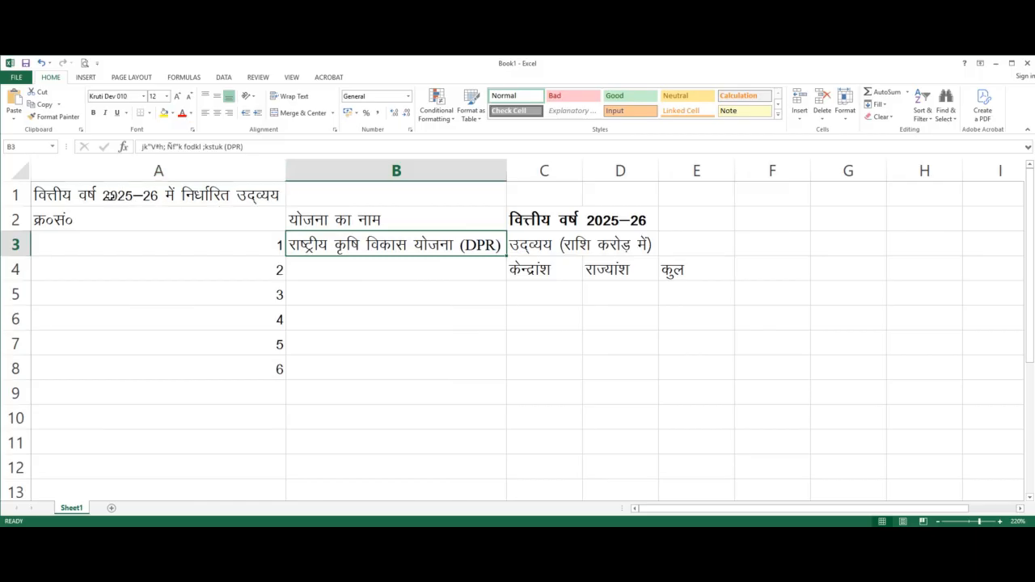
- Merge and center the title across A1:E1 and make it bold
{"action": "left_click", "coordinate": [79, 191]}
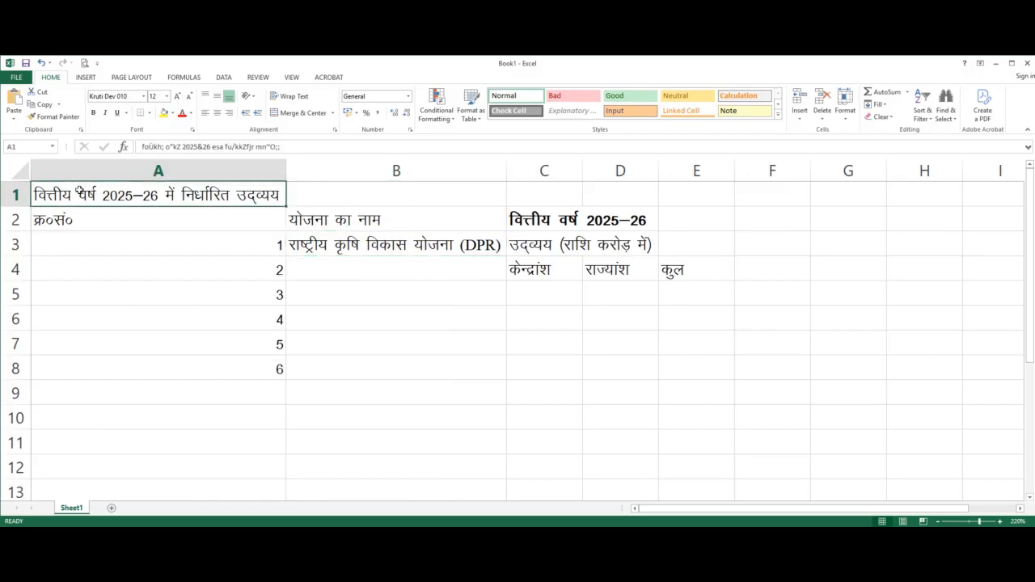
{"action": "left_click", "coordinate": [708, 195], "text": "shift"}
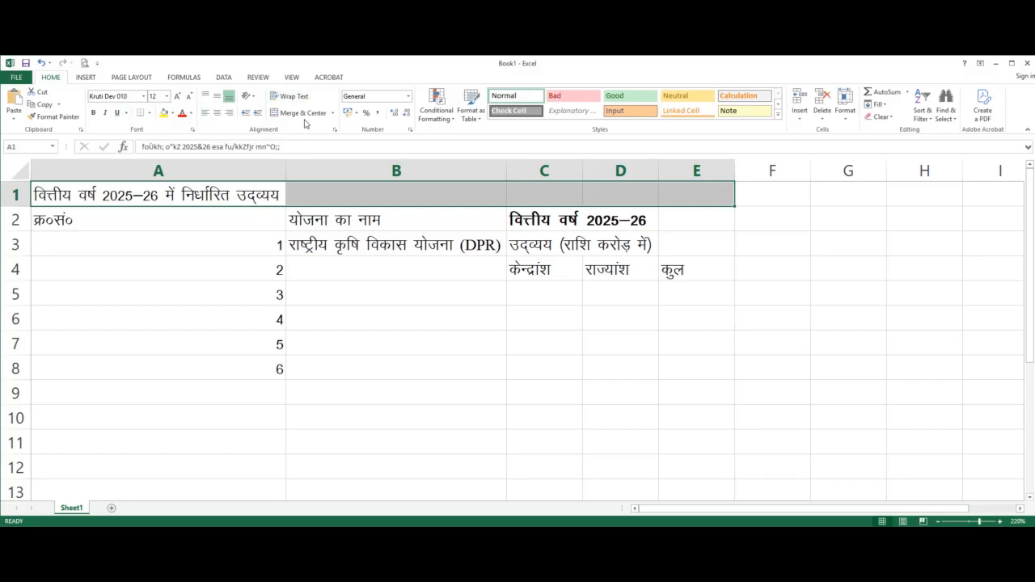
{"action": "left_click", "coordinate": [291, 114]}
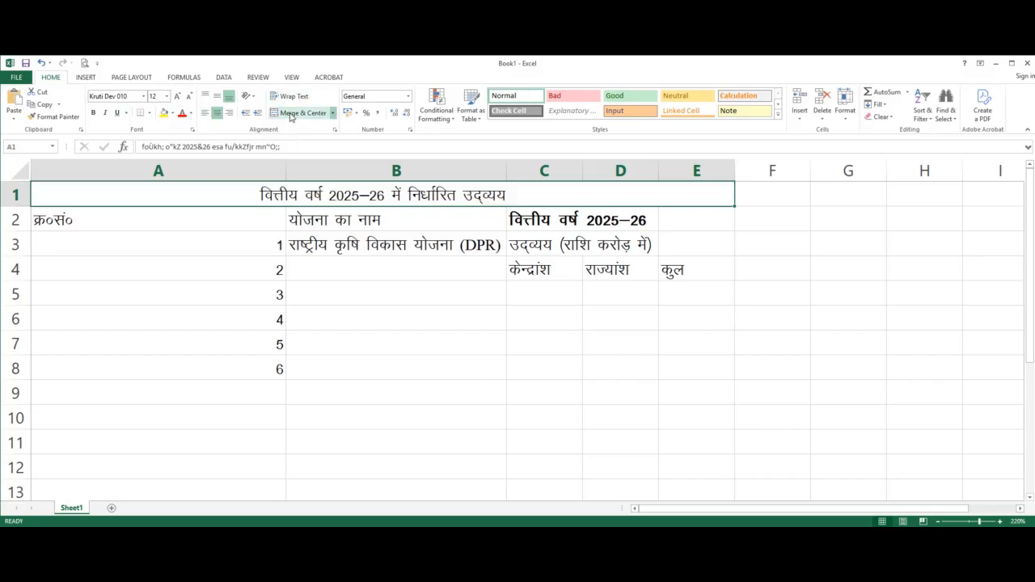
{"action": "key", "text": "ctrl+b"}
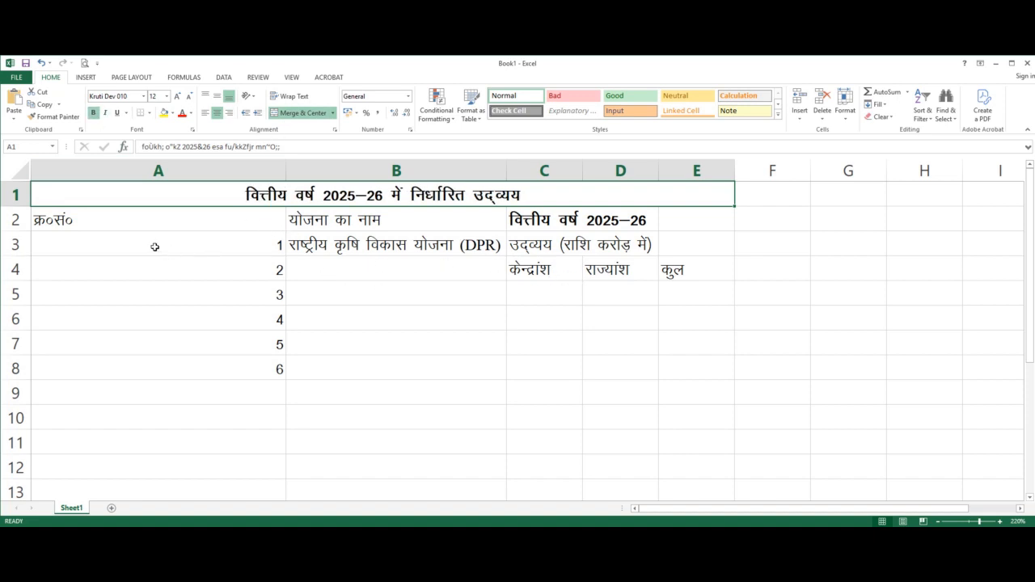
- Make the headings in A2:C2 bold and auto-fit column A to the serial number heading
{"action": "left_click", "coordinate": [99, 219]}
{"action": "left_click", "coordinate": [571, 227], "text": "shift"}
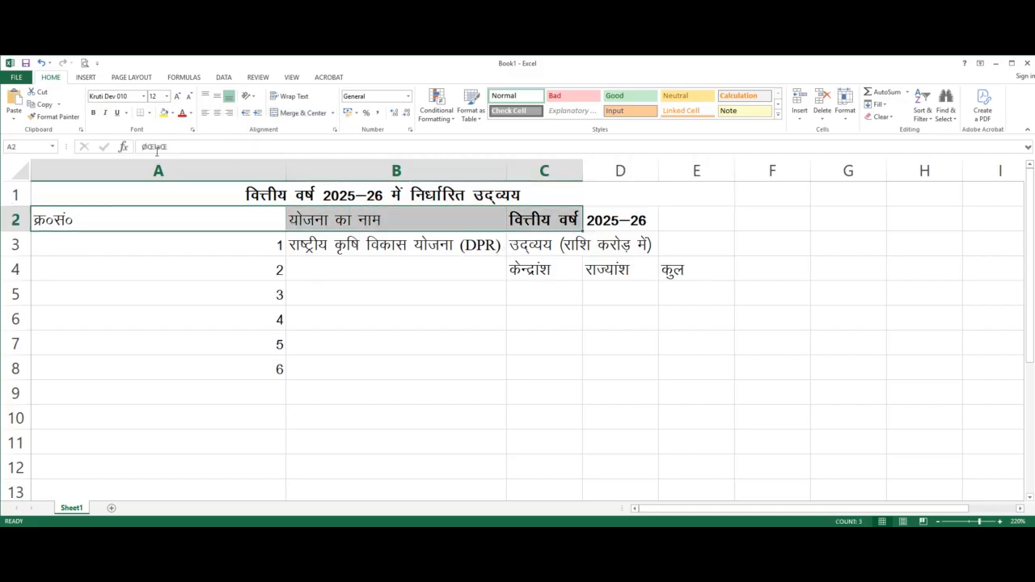
{"action": "left_click", "coordinate": [94, 114]}
{"action": "left_click", "coordinate": [231, 246]}
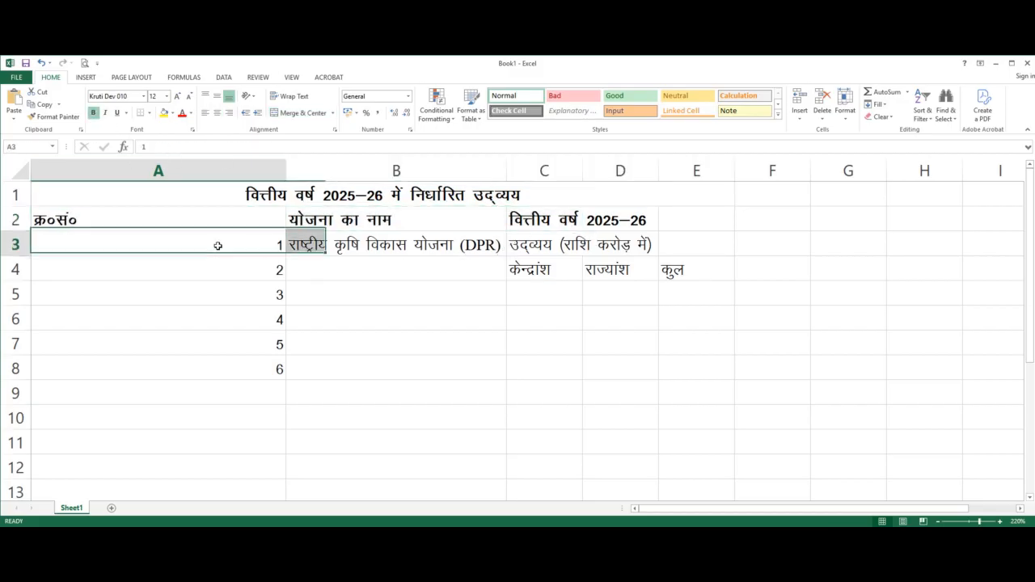
{"action": "double_click", "coordinate": [286, 168]}
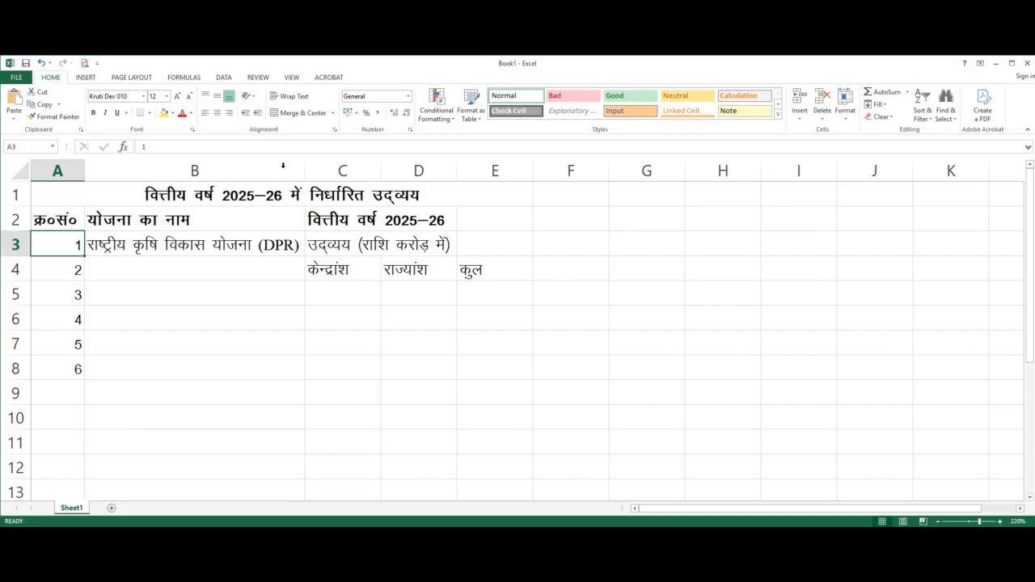
- Align the contents of the entire sheet to the middle vertically and center horizontally
{"action": "left_click", "coordinate": [23, 171]}
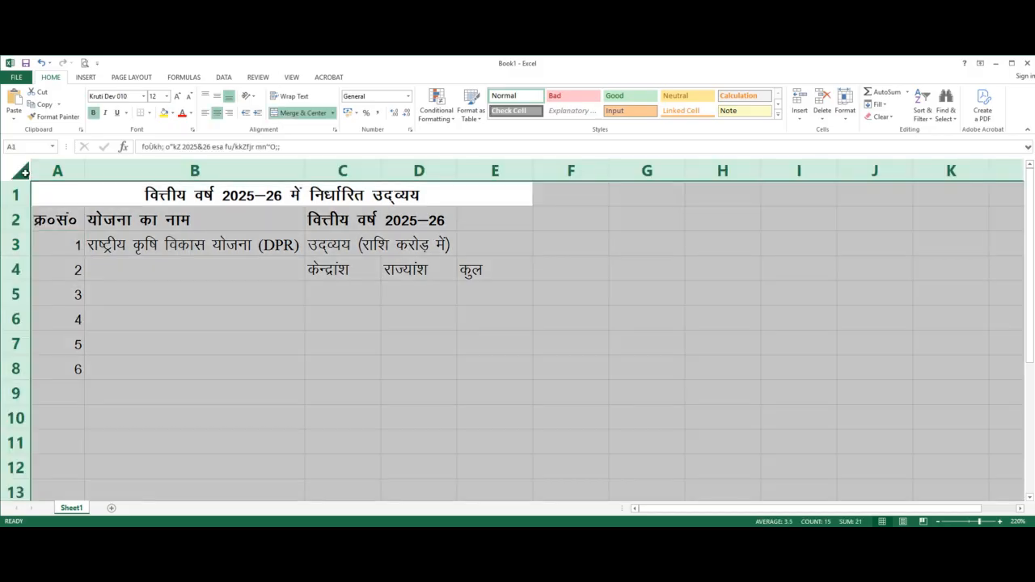
{"action": "left_click", "coordinate": [217, 112]}
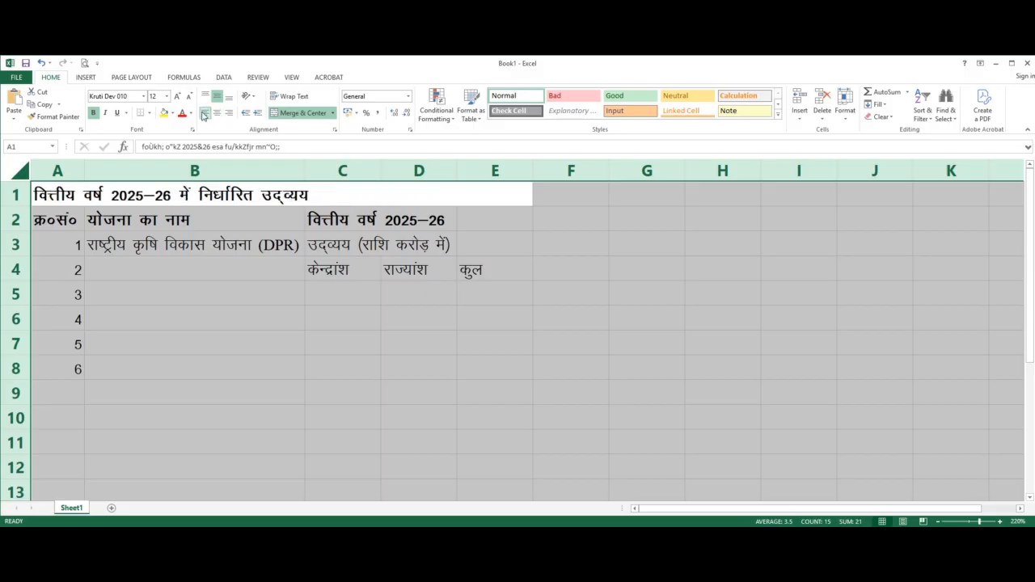
{"action": "left_click", "coordinate": [205, 112]}
{"action": "left_click", "coordinate": [217, 112]}
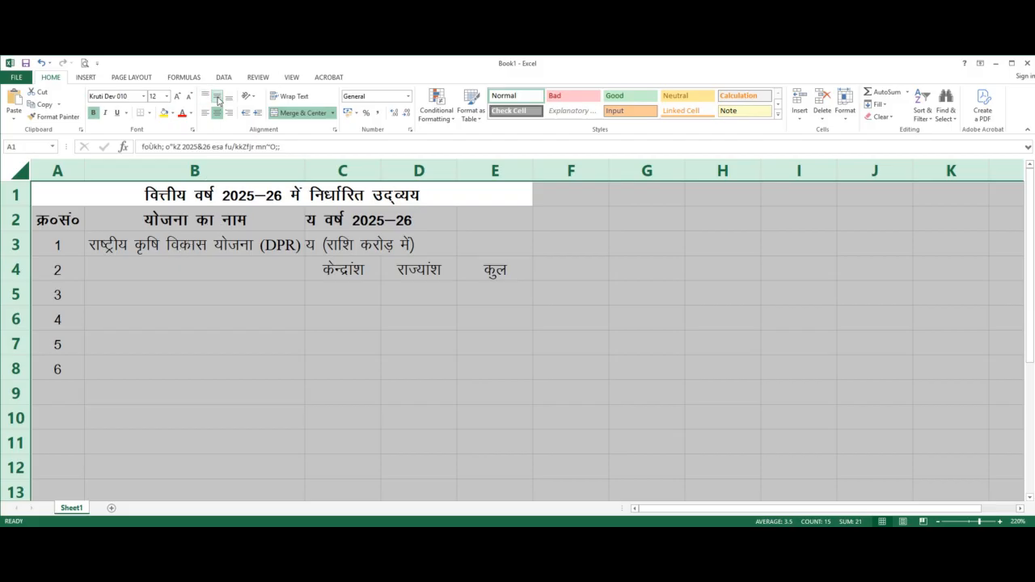
{"action": "left_click", "coordinate": [269, 280]}
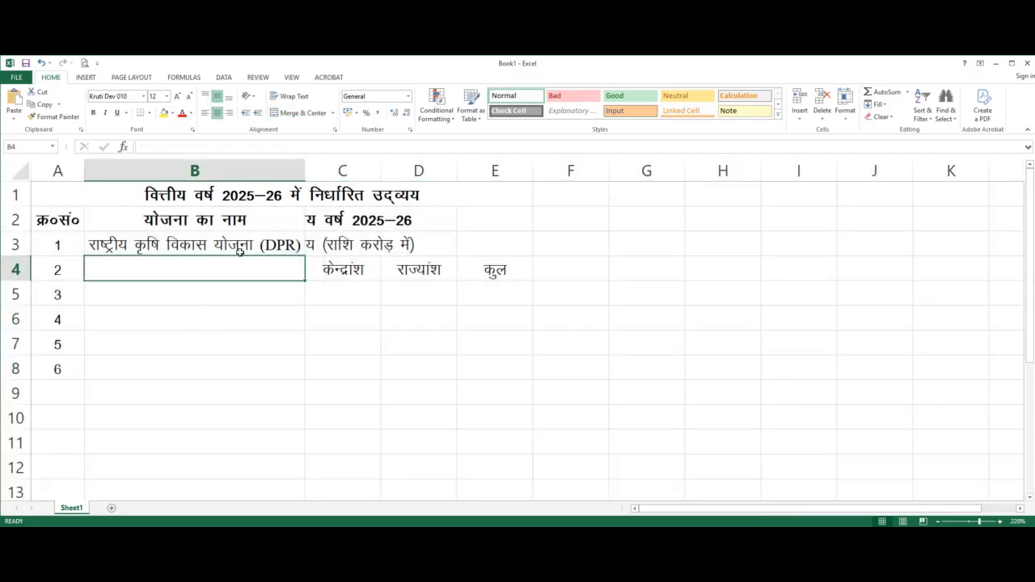
- Widen column B slightly and auto-fit column C so its headings fit
{"action": "left_click_drag", "start_coordinate": [305, 165], "coordinate": [310, 167]}
{"action": "left_click", "coordinate": [380, 267]}
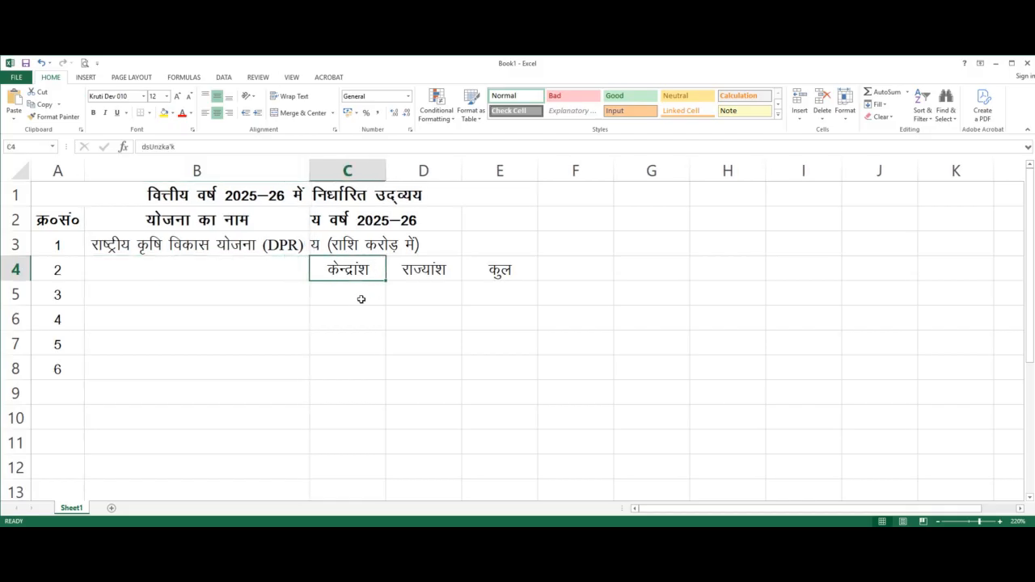
{"action": "left_click", "coordinate": [298, 216]}
{"action": "left_click", "coordinate": [382, 211]}
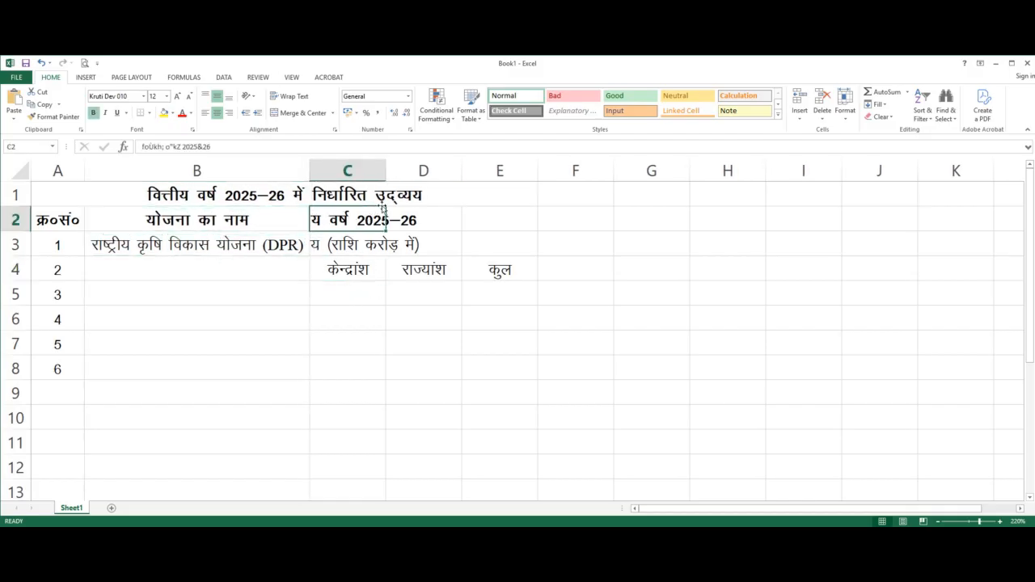
{"action": "double_click", "coordinate": [386, 165]}
{"action": "left_click", "coordinate": [388, 166]}
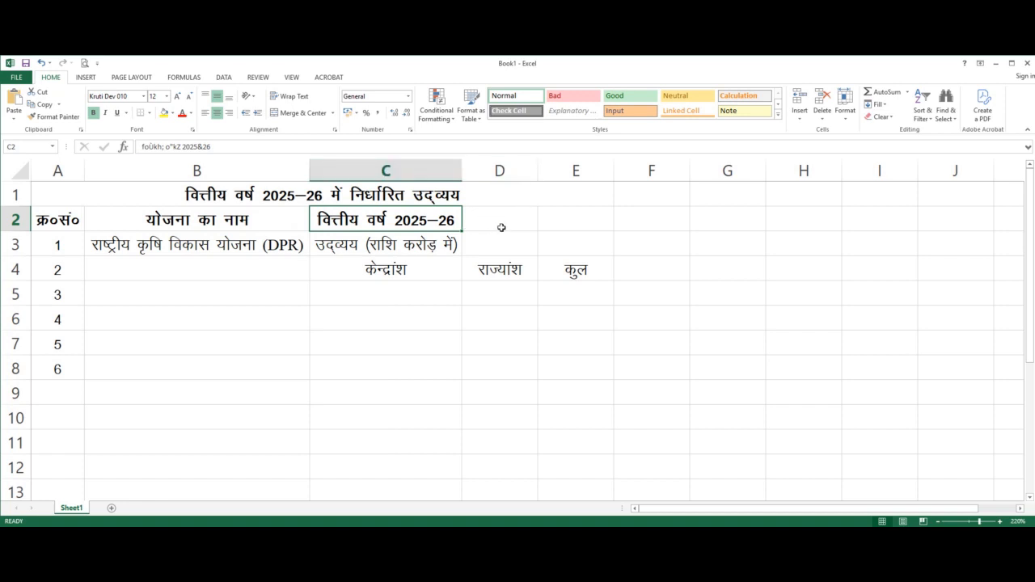
- Merge and center the वित्तीय वर्ष 2025–26 heading across C2:E2
{"action": "left_click", "coordinate": [567, 220], "text": "shift"}
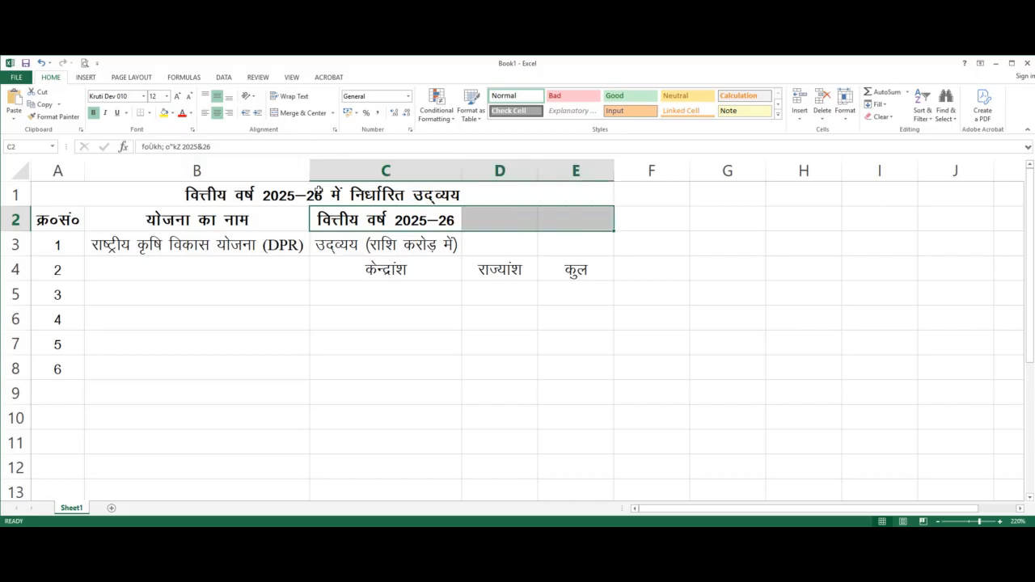
{"action": "left_click", "coordinate": [340, 219]}
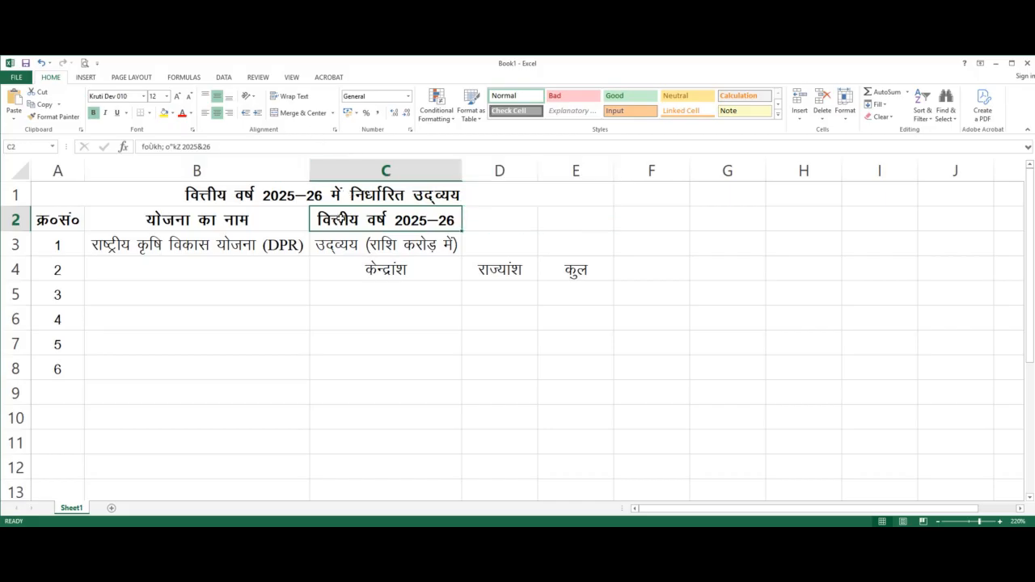
{"action": "key", "text": "shift+Right"}
{"action": "key", "text": "shift+Right"}
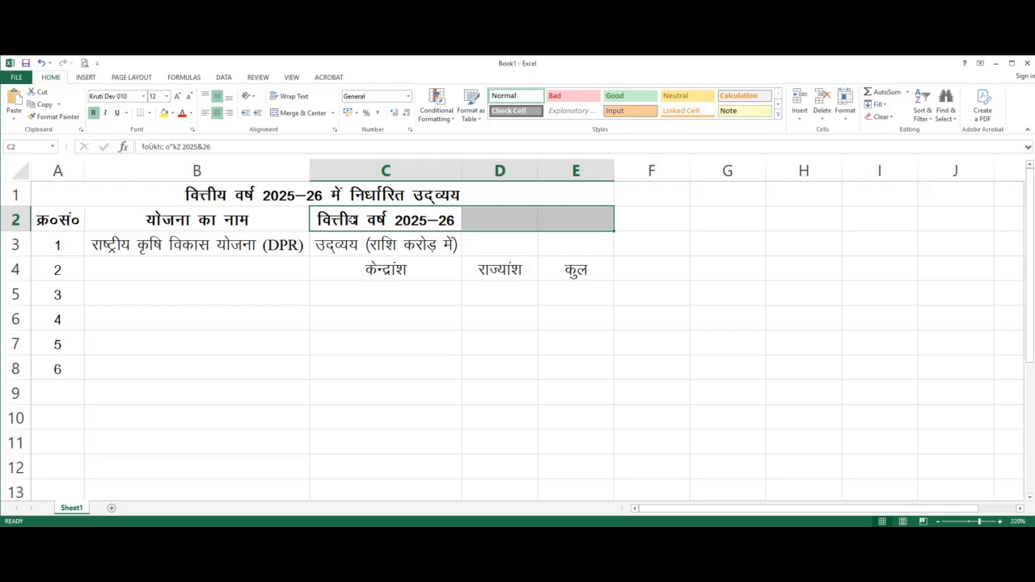
{"action": "left_click", "coordinate": [341, 219]}
{"action": "left_click_drag", "start_coordinate": [427, 214], "coordinate": [552, 222]}
{"action": "left_click", "coordinate": [304, 114]}
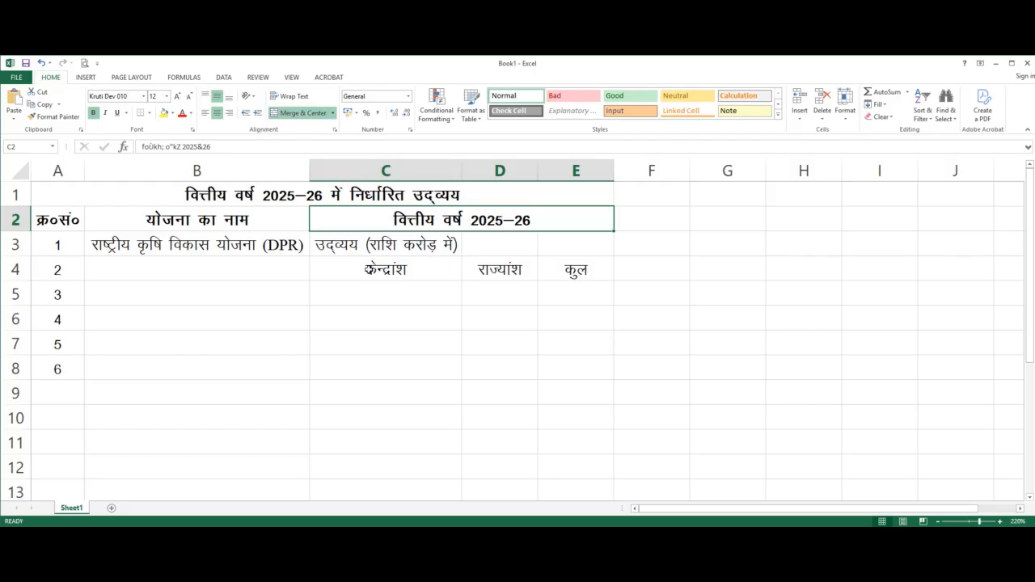
- Merge and center the उद्व्यय (राशि करोड़ में) heading across C3:E3
{"action": "left_click", "coordinate": [392, 253]}
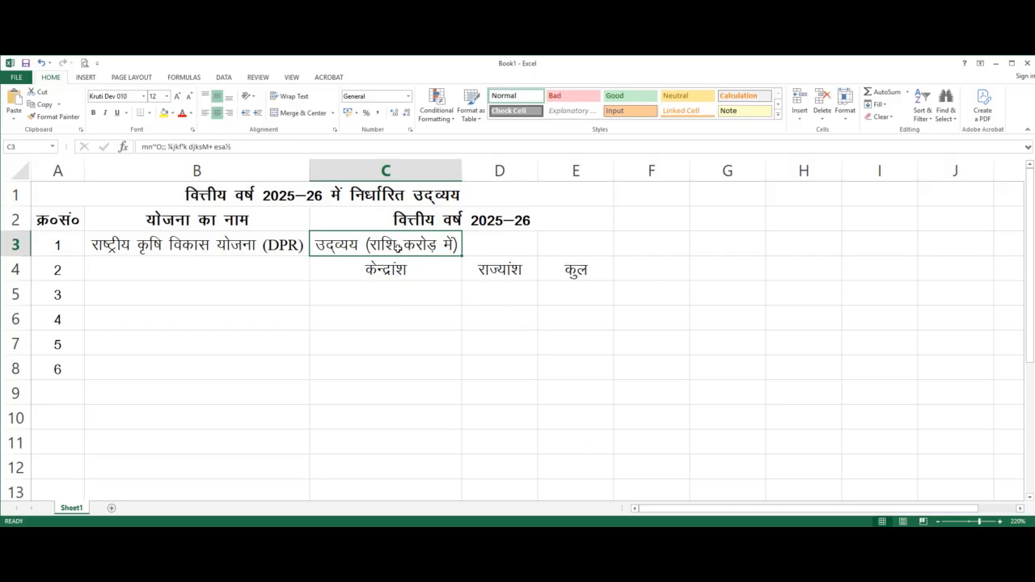
{"action": "left_click", "coordinate": [571, 246], "text": "shift"}
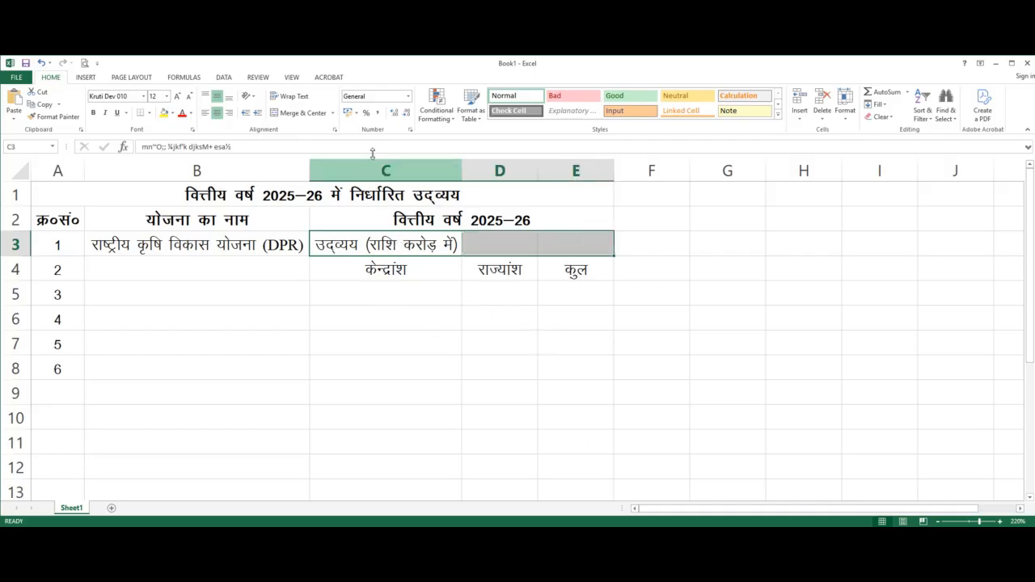
{"action": "left_click", "coordinate": [301, 114]}
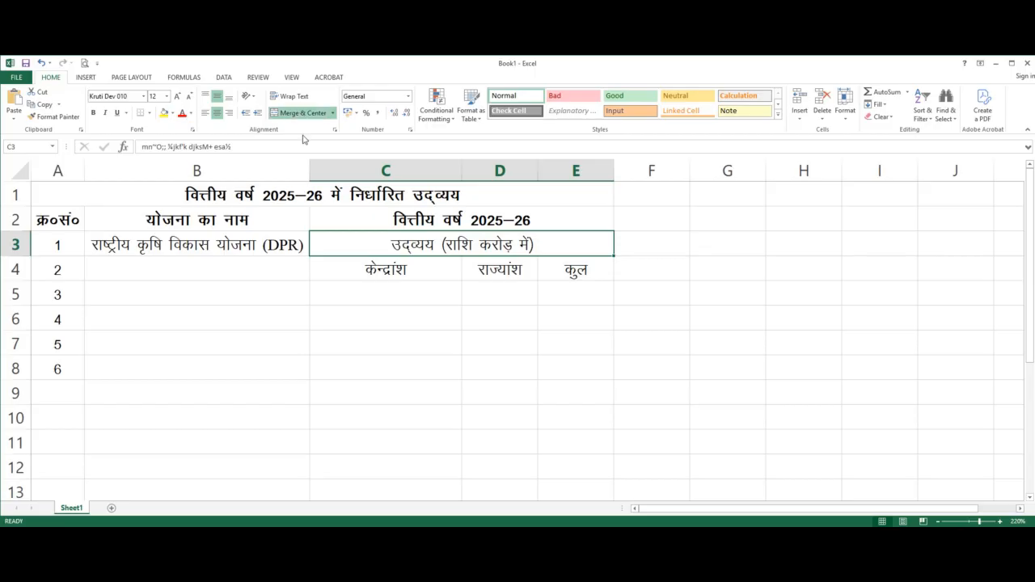
{"action": "left_click", "coordinate": [345, 292]}
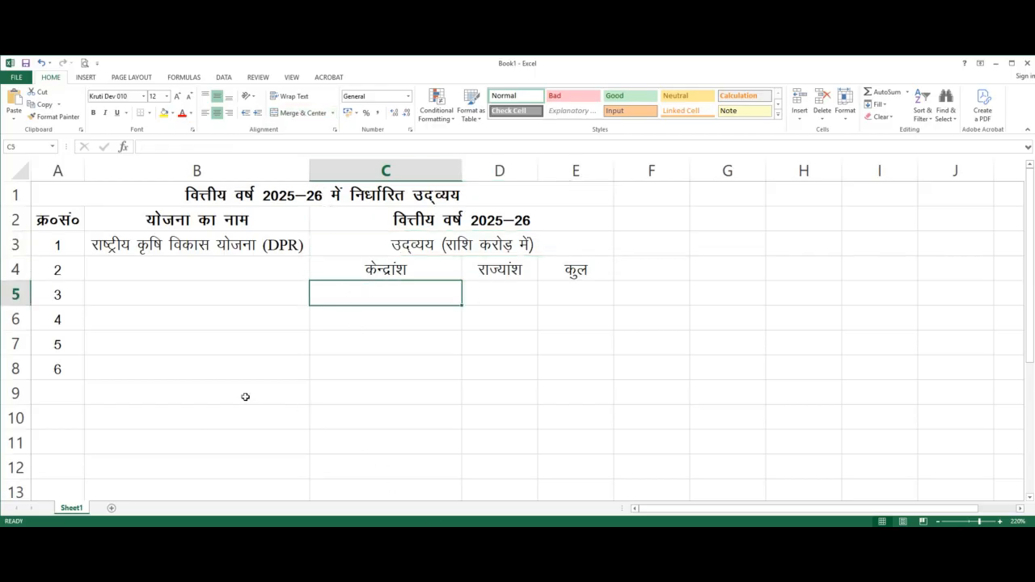
- Enter प्रति बूंद अधिक फसल (PDMC) in B4, using Times New Roman for the bracketed abbreviation
{"action": "left_click", "coordinate": [172, 268]}
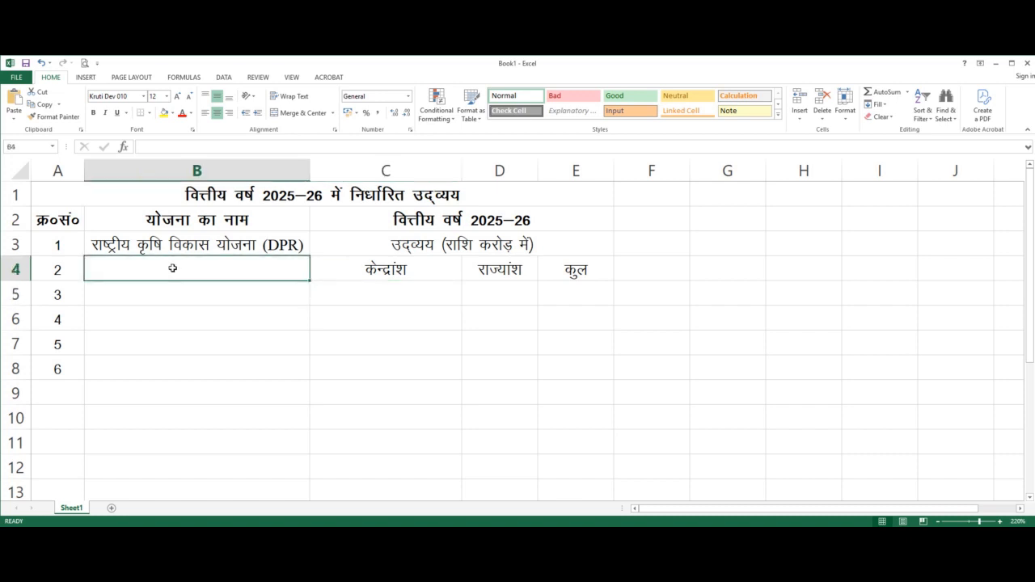
{"action": "type", "text": "i"}
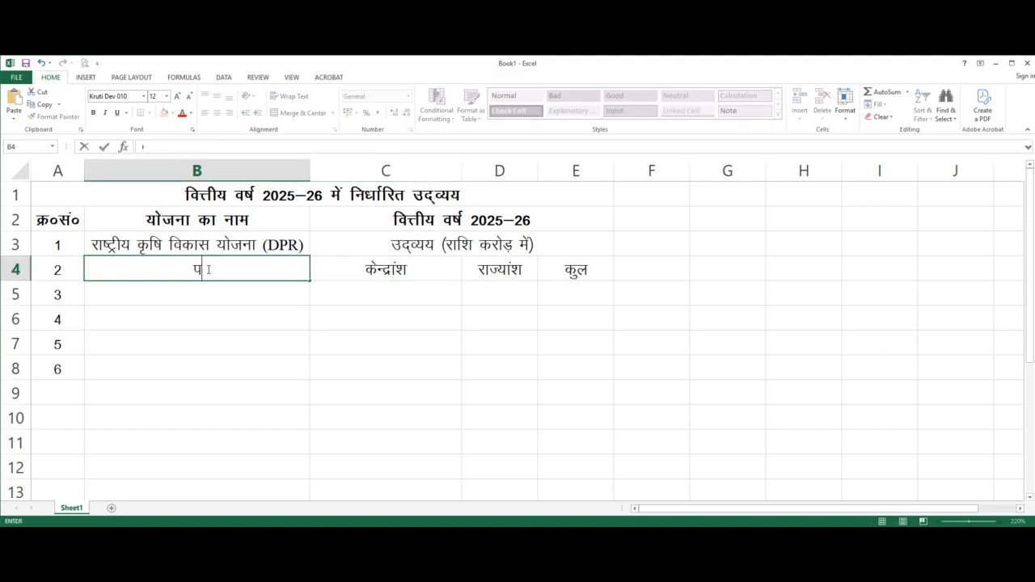
{"action": "type", "text": "zfr cwan vf/k"}
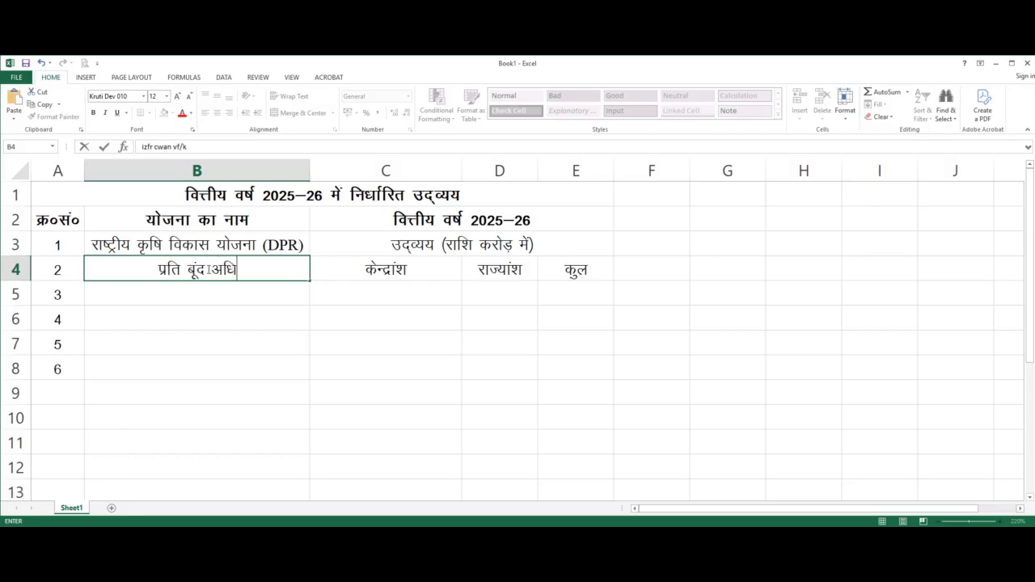
{"action": "type", "text": "d Qly"}
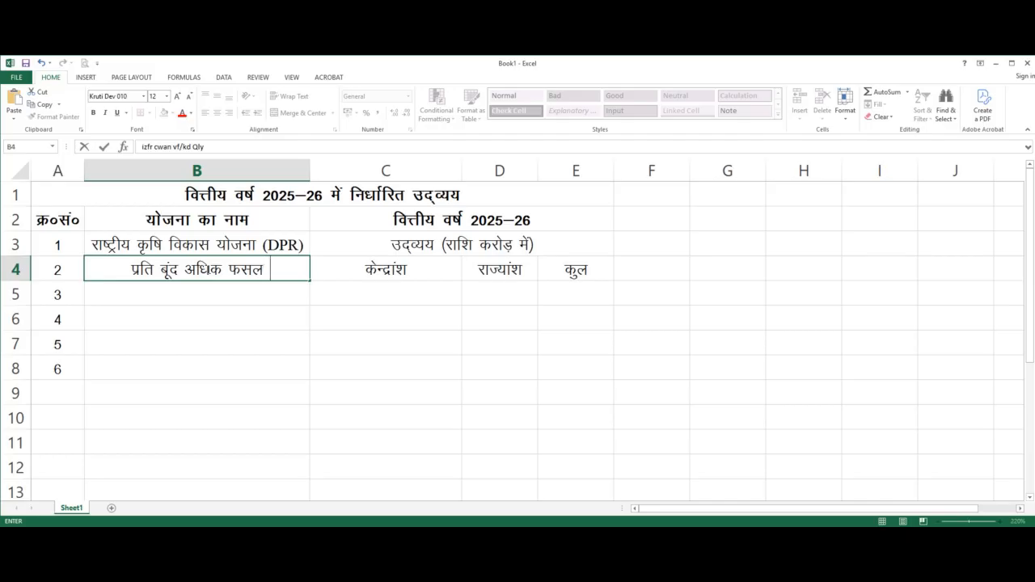
{"action": "left_click", "coordinate": [128, 96]}
{"action": "type", "text": "Times New Roman"}
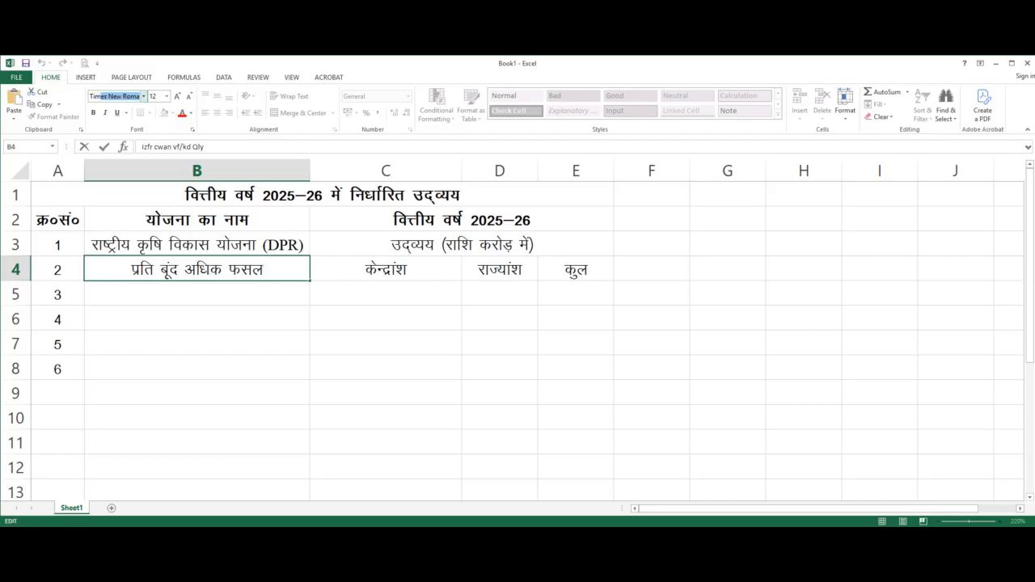
{"action": "key", "text": "Return"}
{"action": "type", "text": "("}
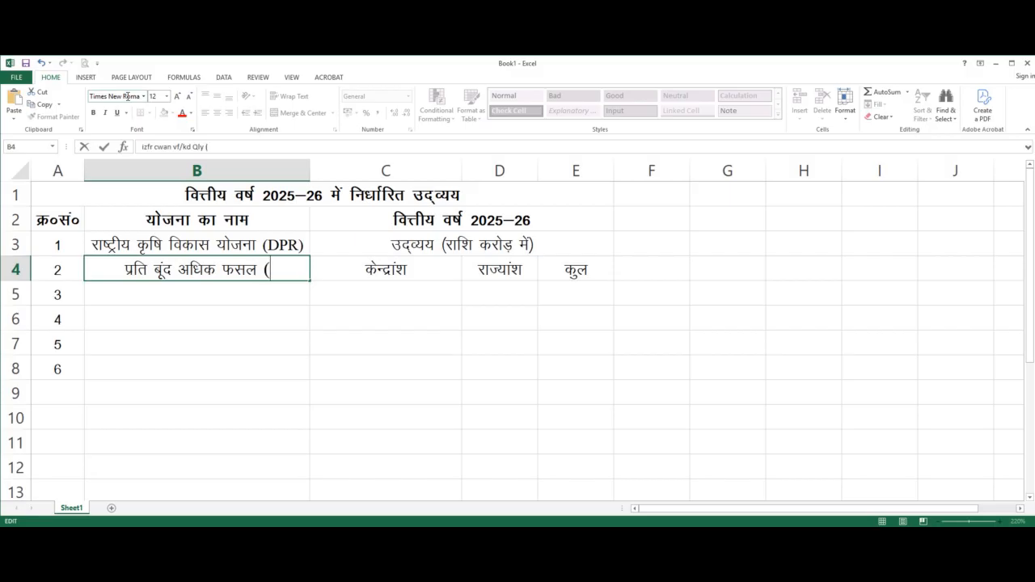
{"action": "type", "text": "PDMC)"}
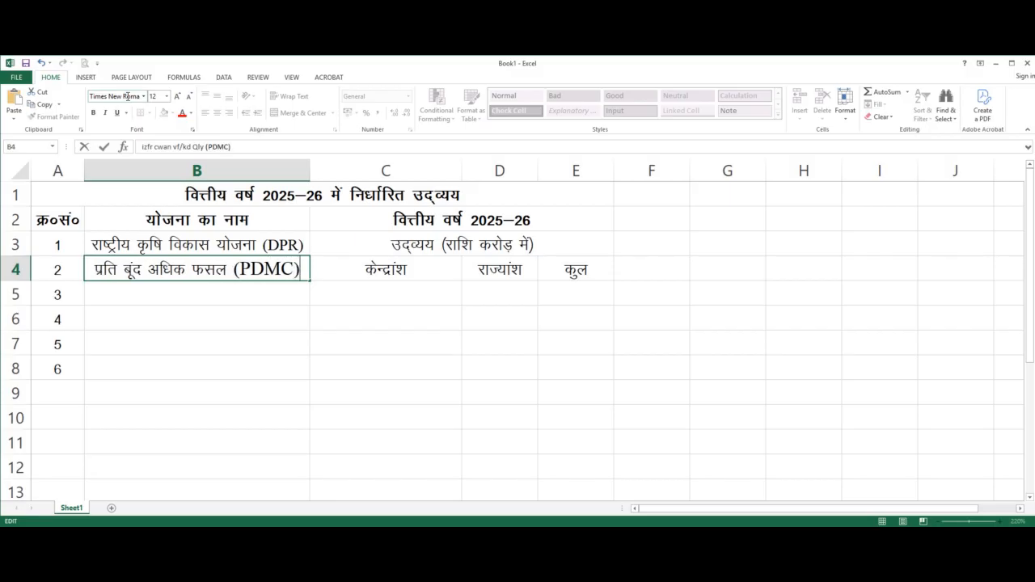
- Reduce the font size of (PDMC) in B4 to 10 and commit the entry
{"action": "key", "text": "shift+Left"}
{"action": "key", "text": "shift+Left"}
{"action": "key", "text": "shift+Left"}
{"action": "key", "text": "shift+Left"}
{"action": "key", "text": "shift+Left"}
{"action": "key", "text": "shift+Left"}
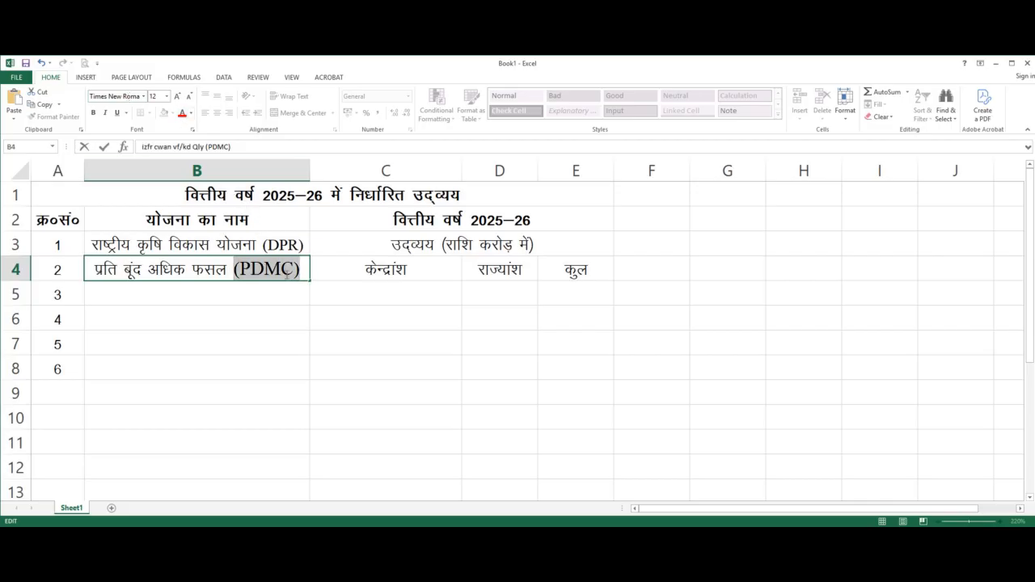
{"action": "left_click", "coordinate": [189, 97]}
{"action": "left_click", "coordinate": [189, 97]}
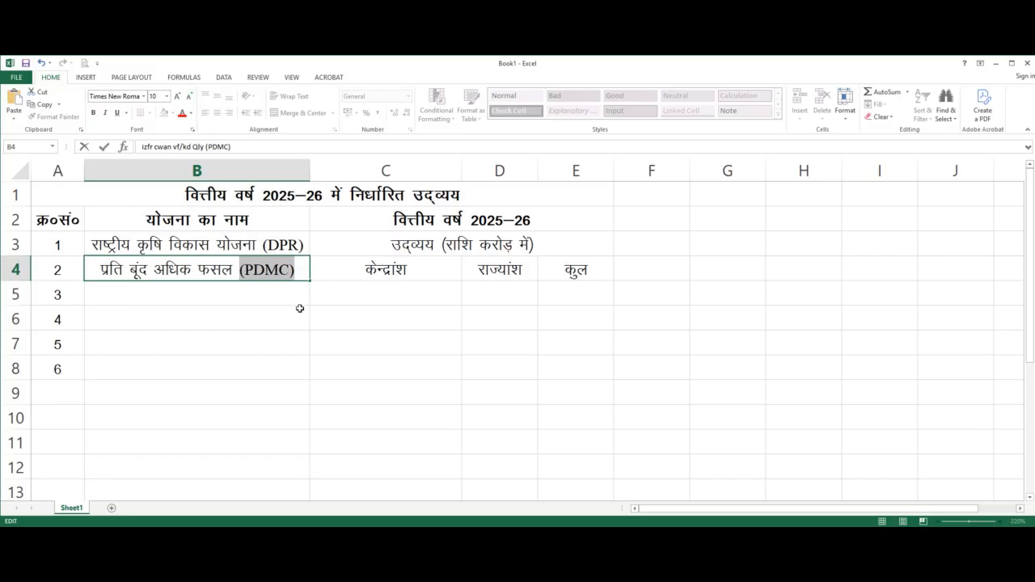
{"action": "left_click", "coordinate": [305, 270]}
{"action": "key", "text": "Return"}
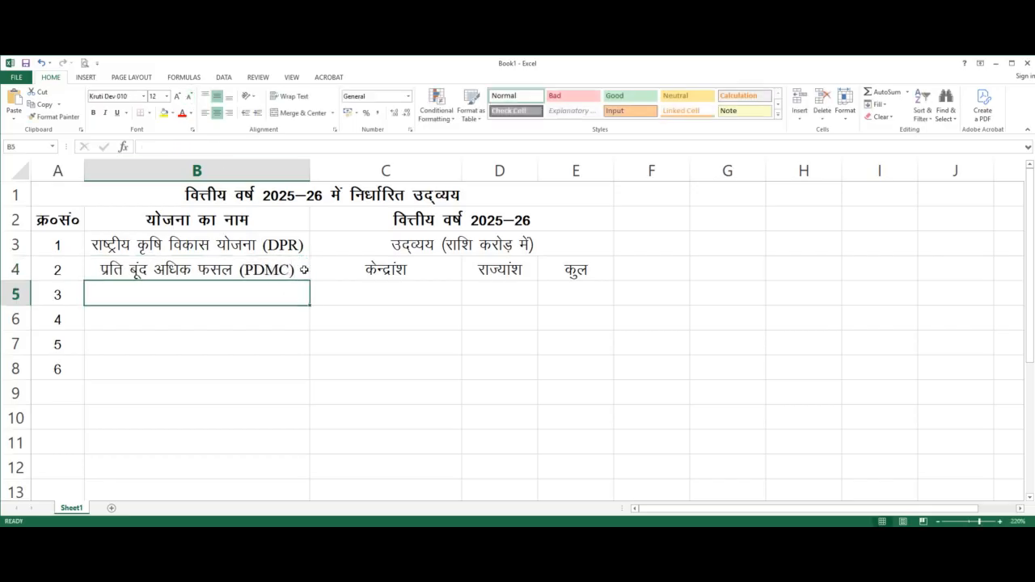
- Enter परम्परागत कृषि विकास योजना (PKVY) in B5, using Times New Roman for the bracketed abbreviation
{"action": "type", "text": "ijEi"}
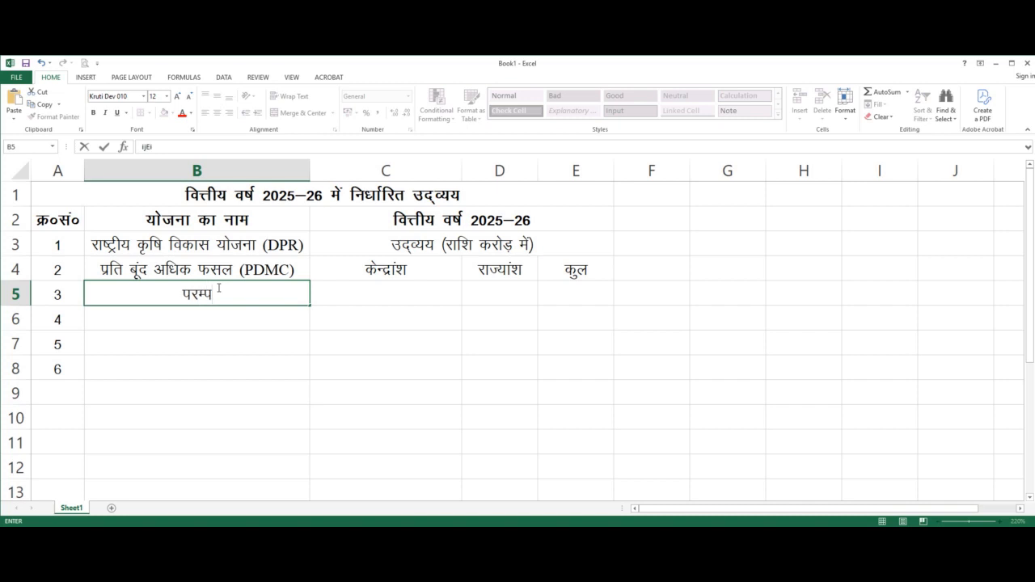
{"action": "type", "text": "jkxr"}
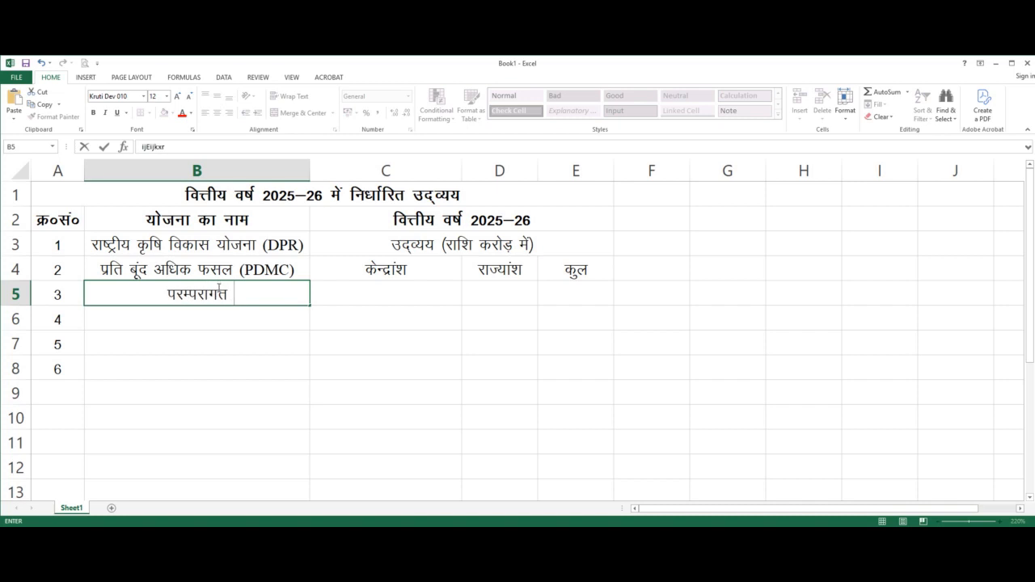
{"action": "type", "text": " Ñf"}
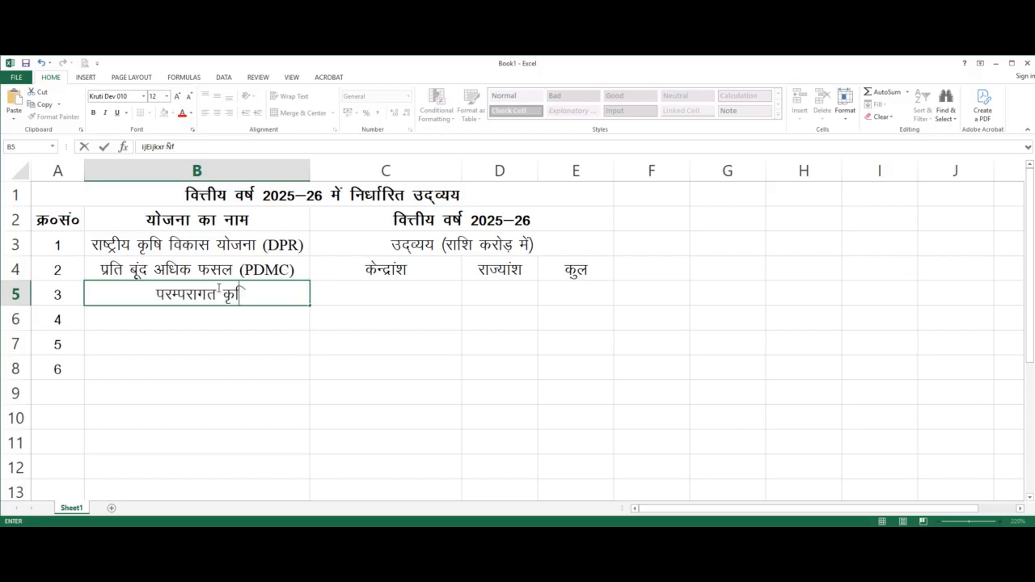
{"action": "type", "text": "\"k fodkl ;kstuk"}
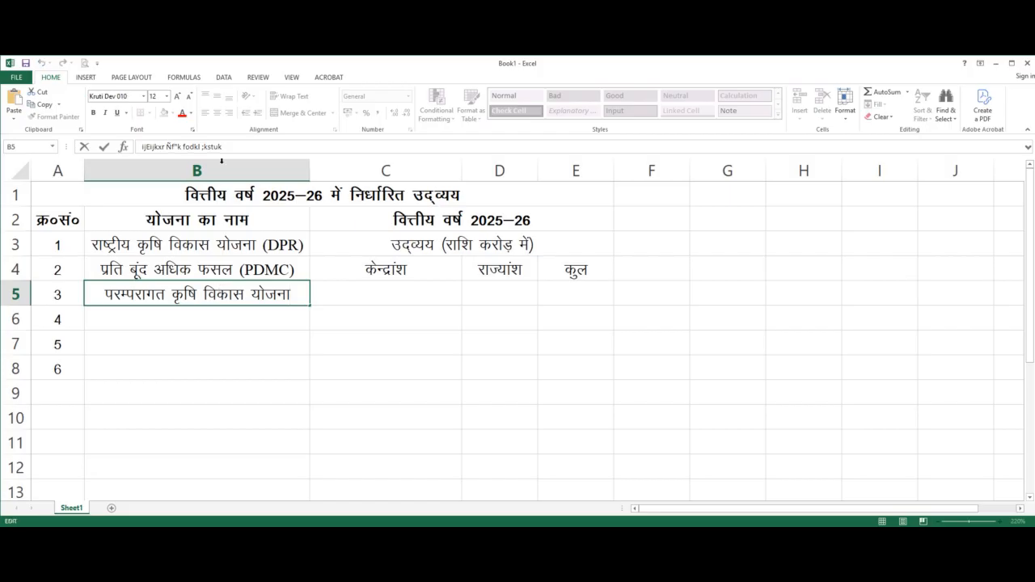
{"action": "left_click", "coordinate": [132, 99]}
{"action": "type", "text": "Times New Roman"}
{"action": "key", "text": "Return"}
{"action": "type", "text": "("}
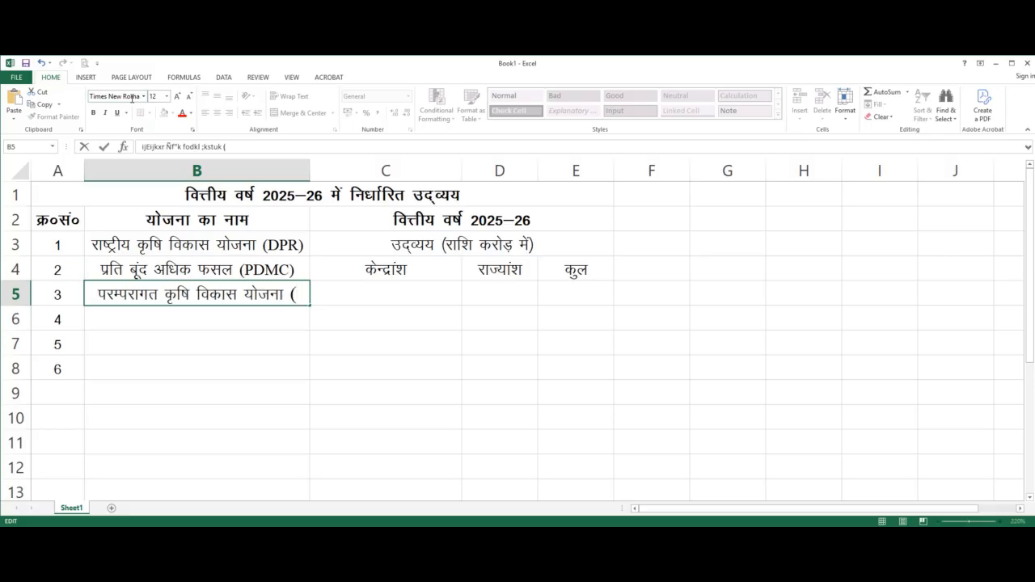
{"action": "type", "text": "PKVY)"}
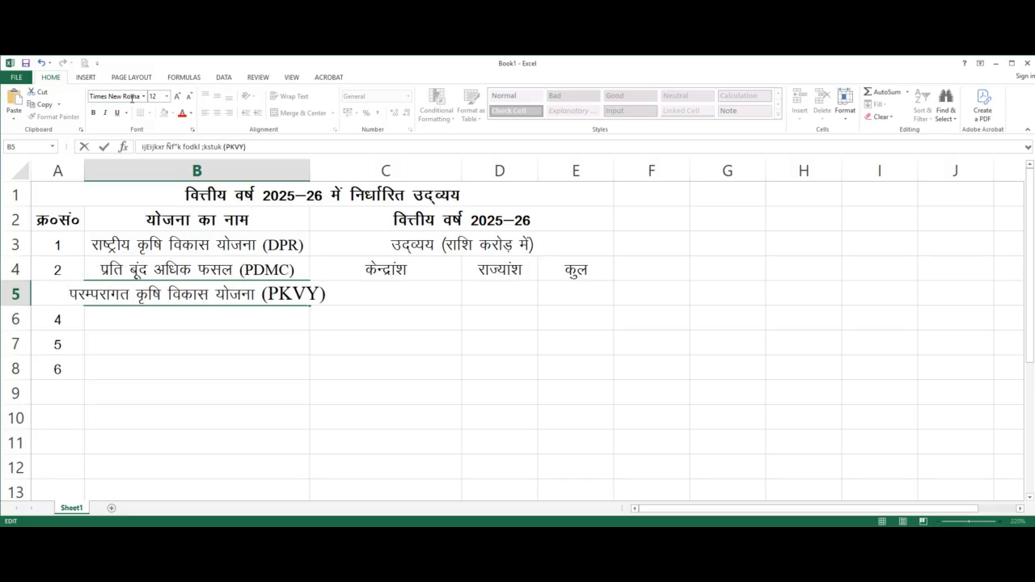
- Reduce the font size of (PKVY) in B5 to 10 and commit the entry
{"action": "key", "text": "ctrl+shift+Left"}
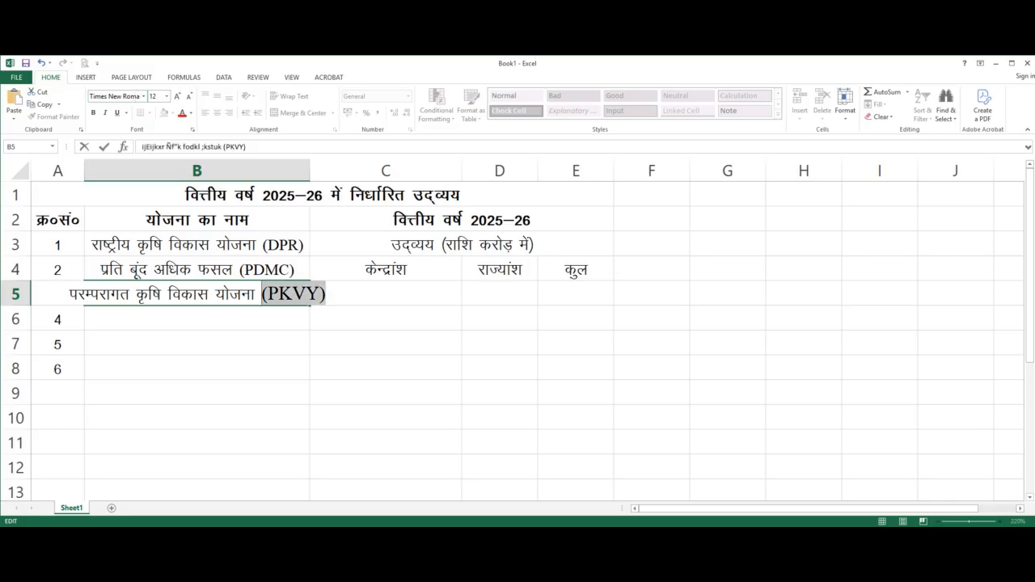
{"action": "left_click", "coordinate": [189, 96]}
{"action": "left_click", "coordinate": [190, 96]}
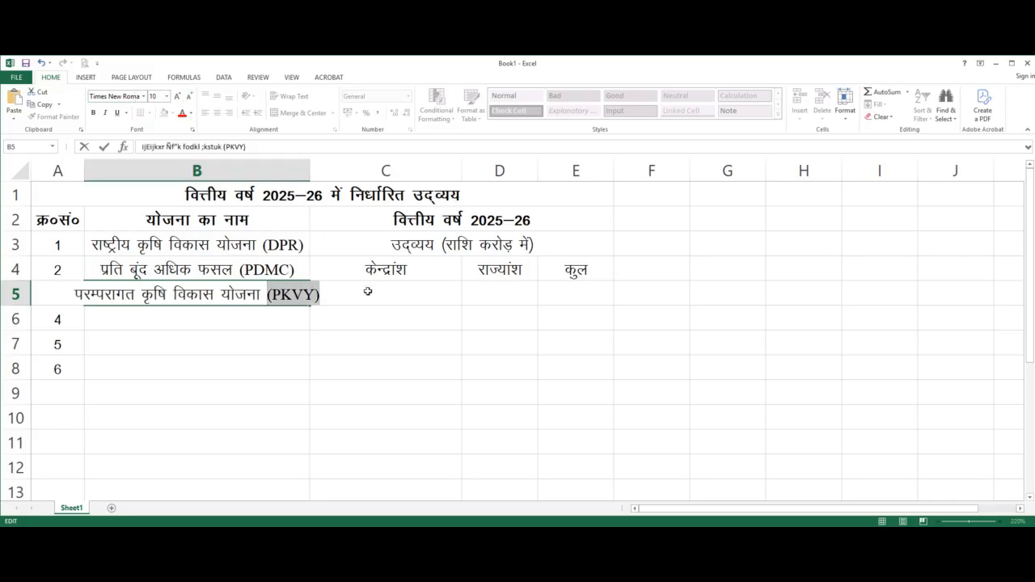
{"action": "key", "text": "Return"}
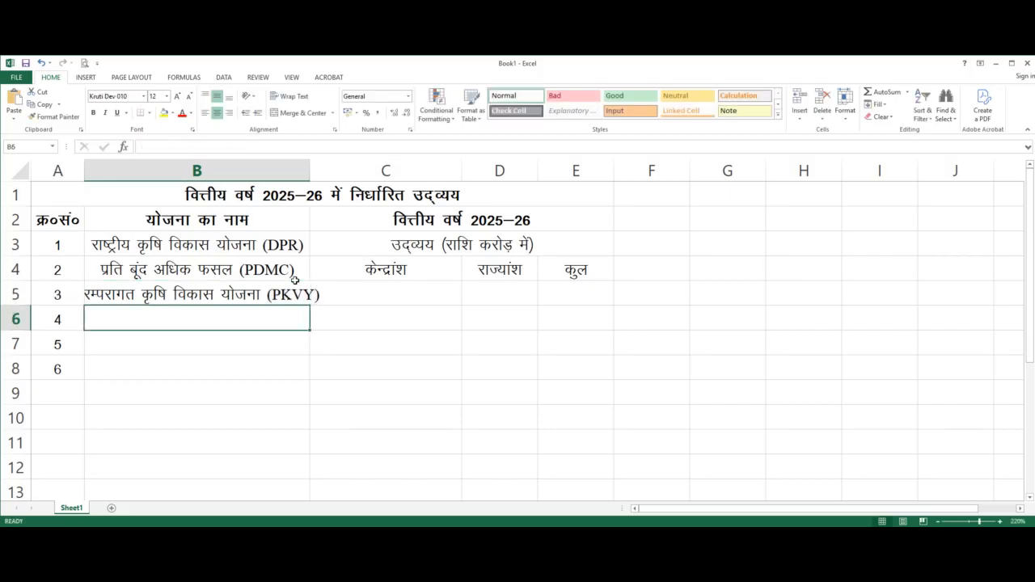
- Enter मृदा स्वास्थ्य एवं उर्वरता योजना (SH & F) in B6, with the bracketed abbreviation in smaller Times New Roman
{"action": "type", "text": "e`nk"}
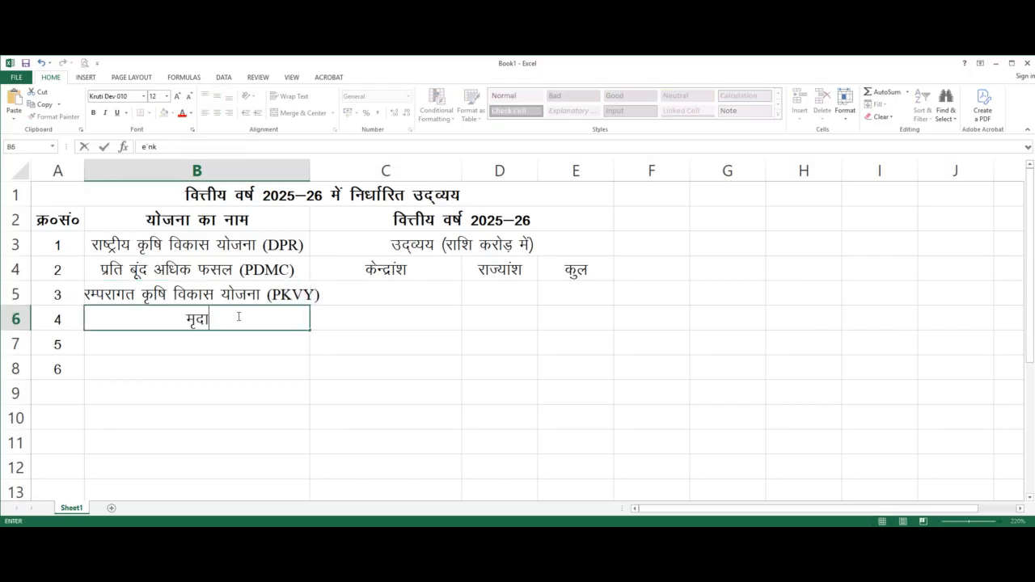
{"action": "type", "text": " LokLF"}
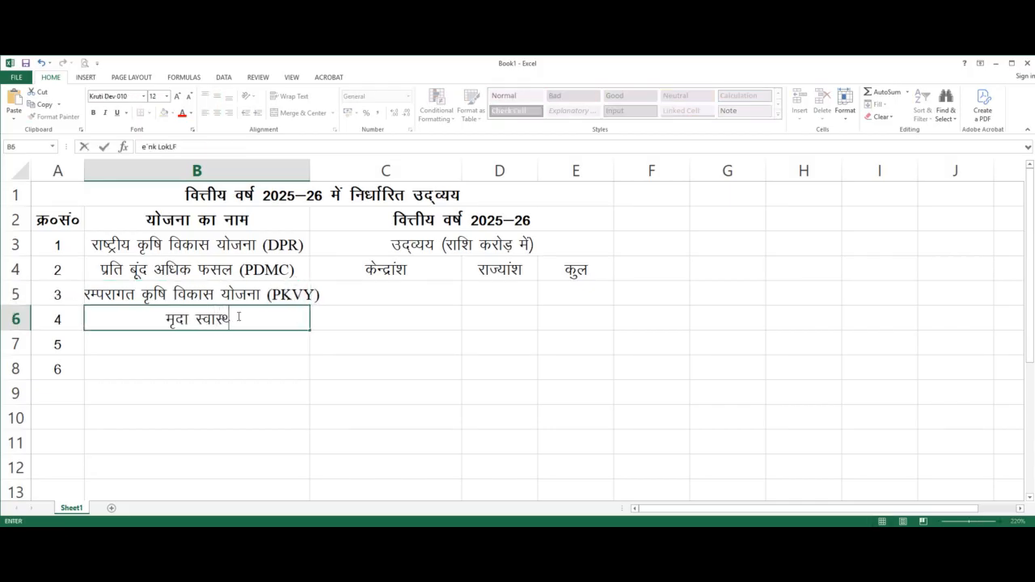
{"action": "type", "text": "; ,"}
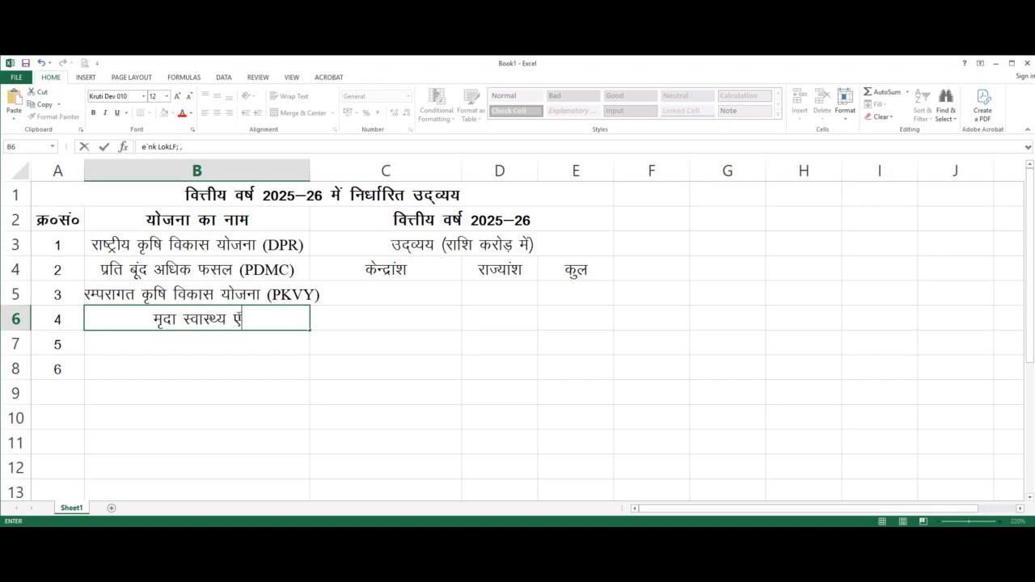
{"action": "type", "text": "oa moZjrk ;kstuk"}
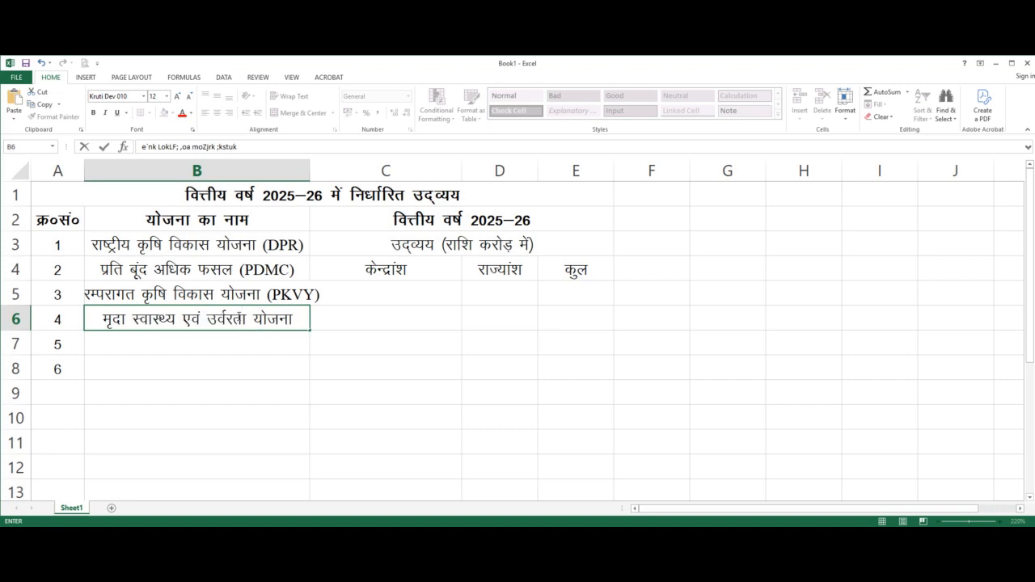
{"action": "left_click", "coordinate": [121, 96]}
{"action": "type", "text": "Times New Roma"}
{"action": "key", "text": "Return"}
{"action": "type", "text": "(SH &"}
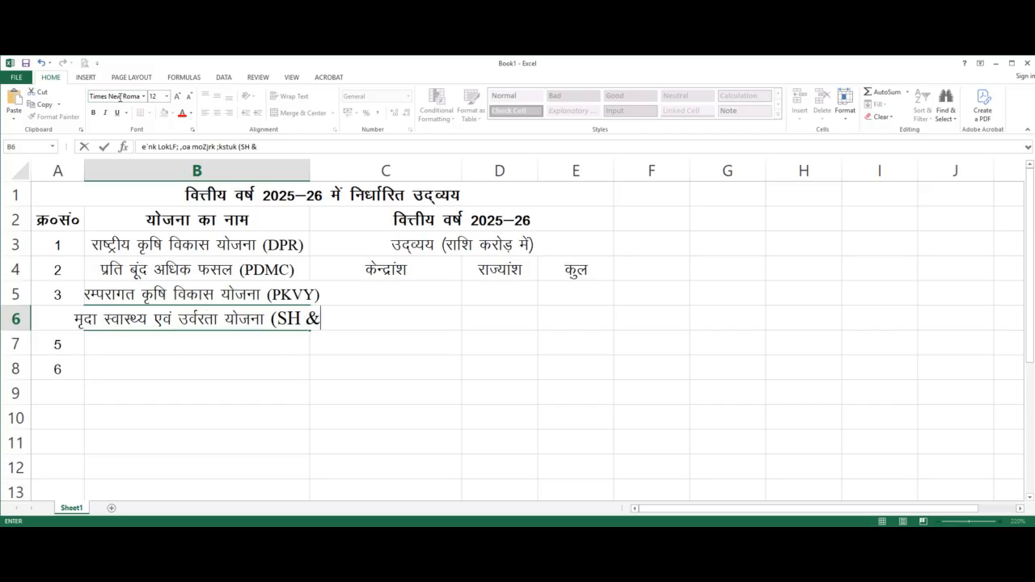
{"action": "type", "text": " F)"}
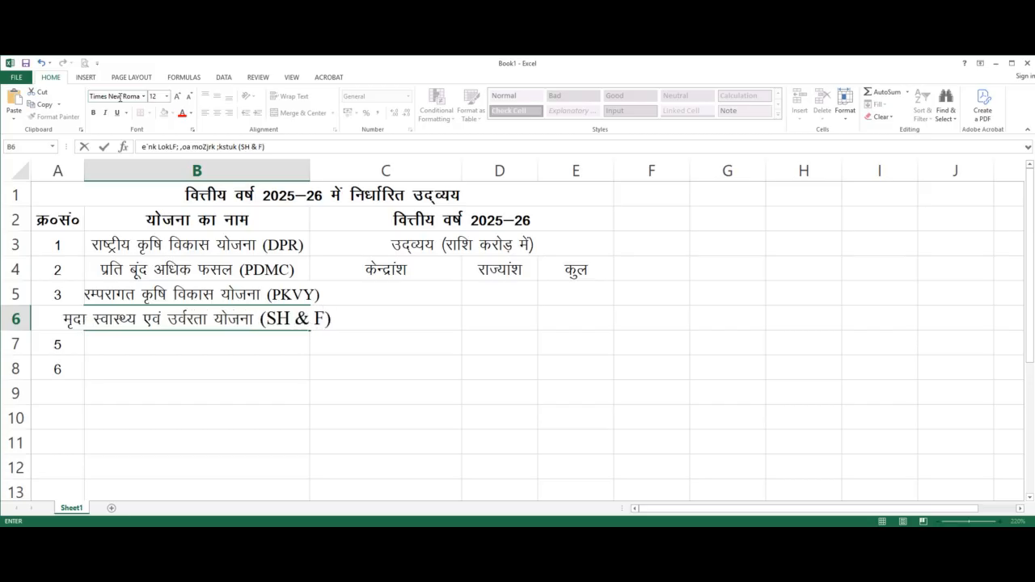
{"action": "key", "text": "Return"}
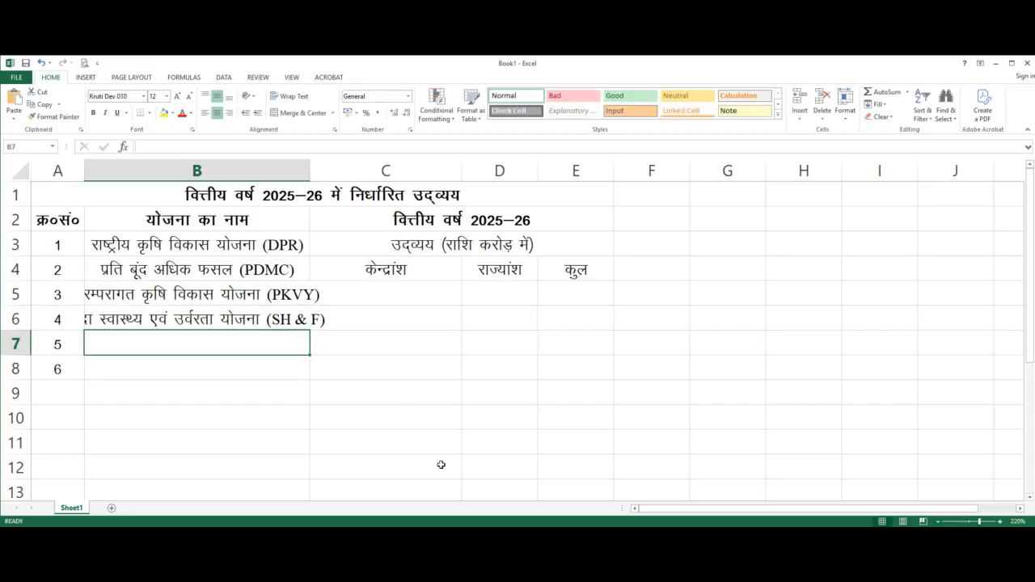
{"action": "key", "text": "alt+Tab"}
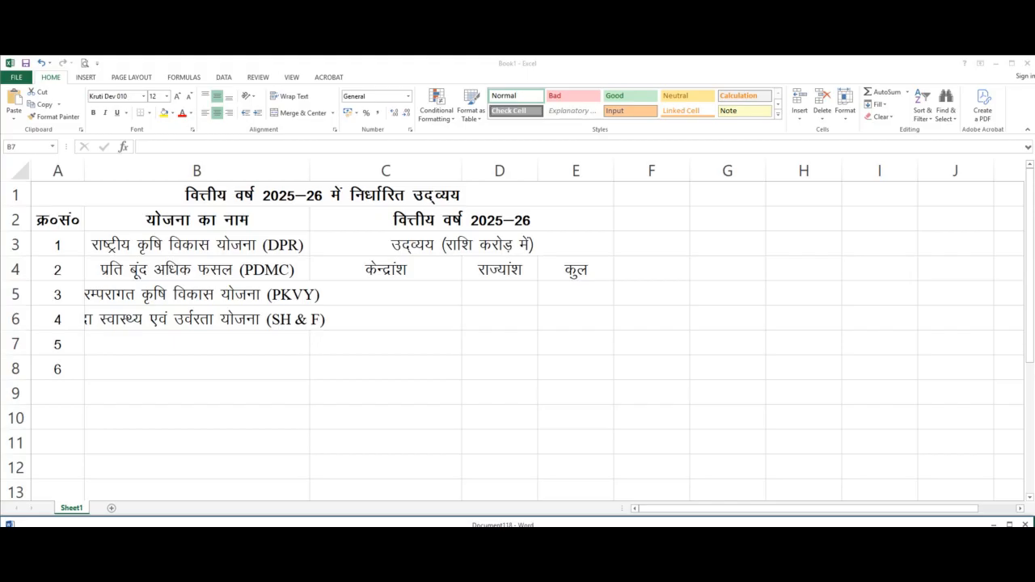
{"action": "key", "text": "alt+Tab"}
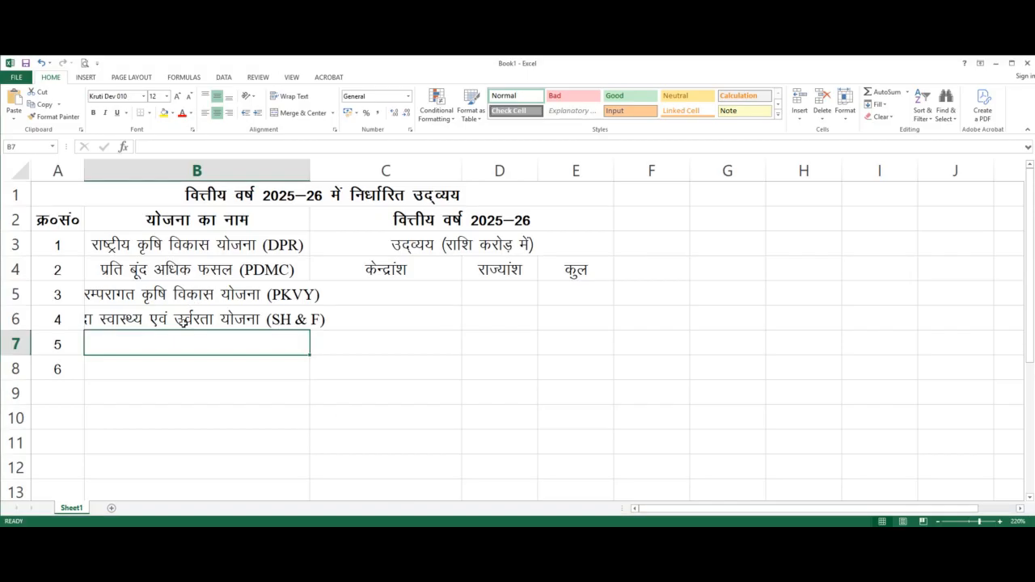
- Set the vertical text alignment of the whole column B to Justify and auto-fit the column's width
{"action": "left_click", "coordinate": [180, 171]}
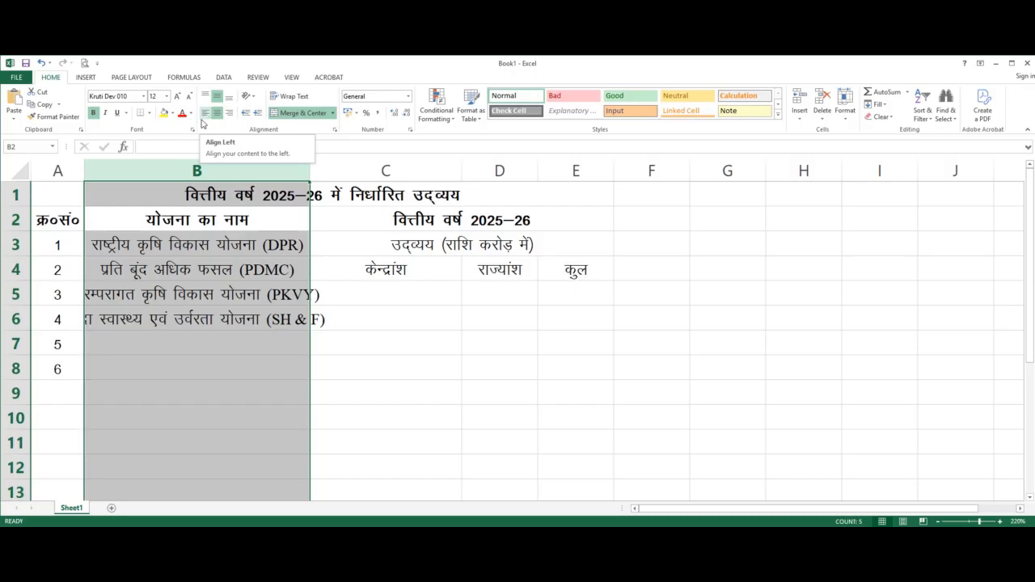
{"action": "left_click", "coordinate": [335, 131]}
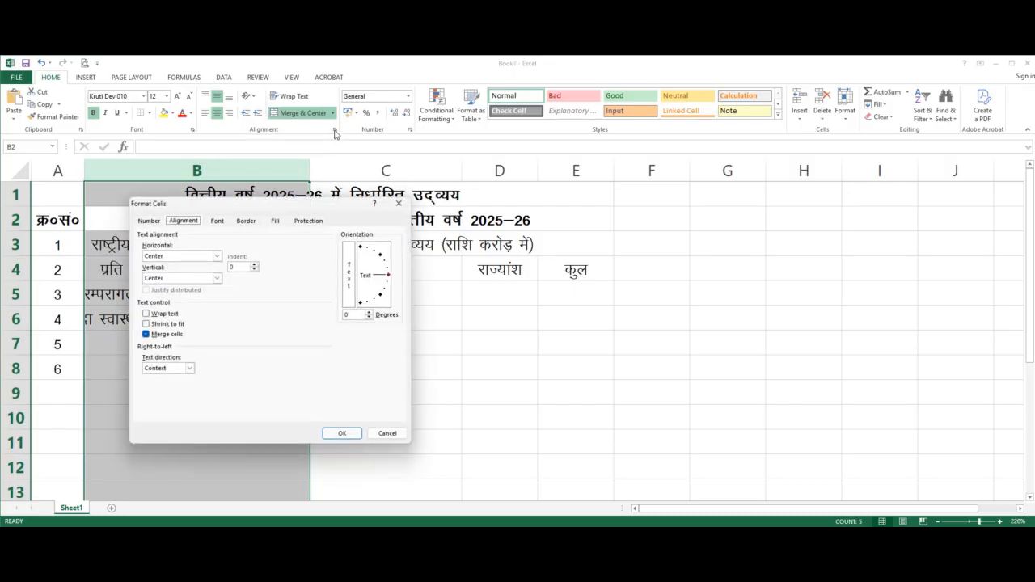
{"action": "left_click", "coordinate": [186, 279]}
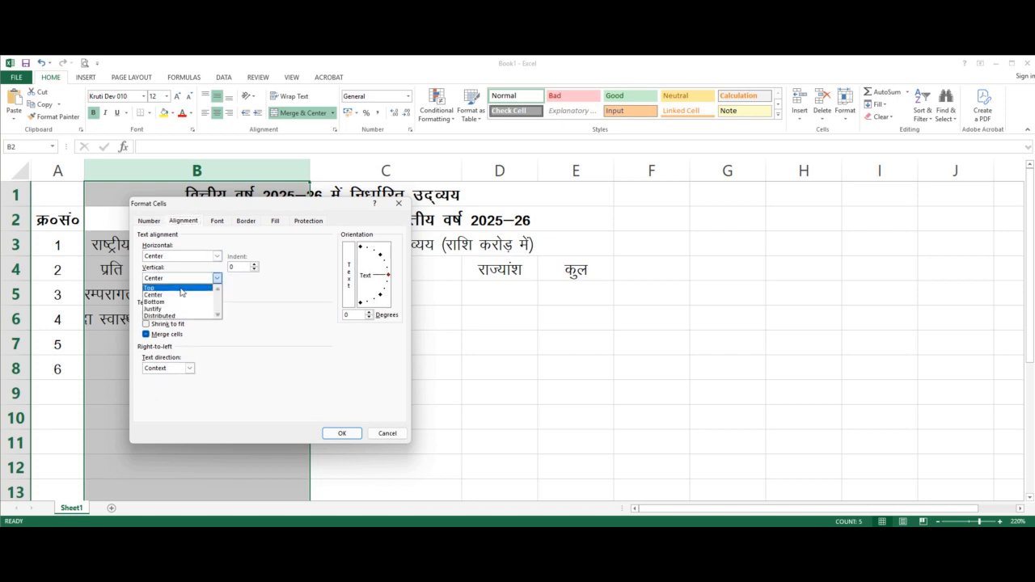
{"action": "left_click", "coordinate": [170, 309]}
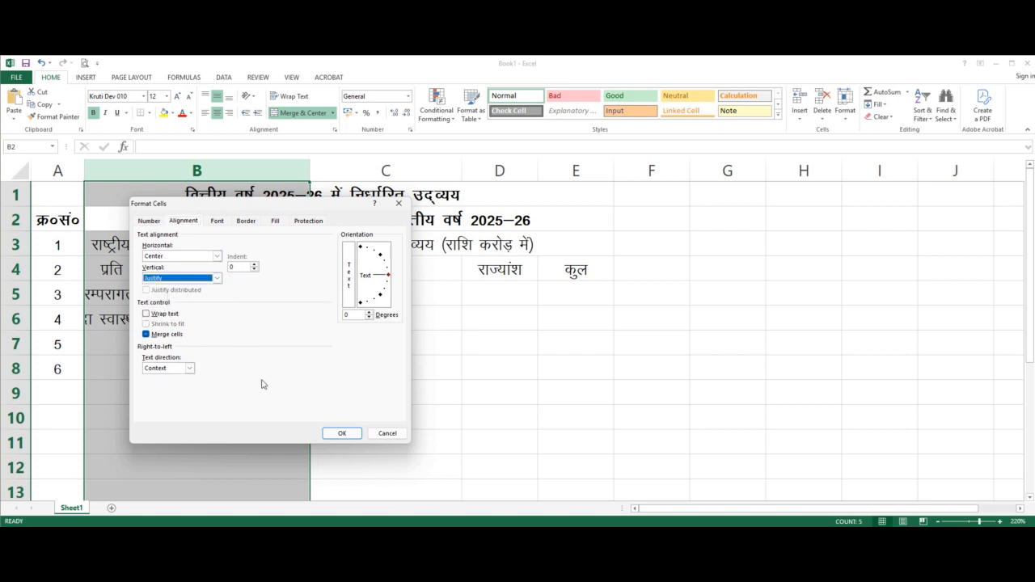
{"action": "left_click", "coordinate": [340, 432]}
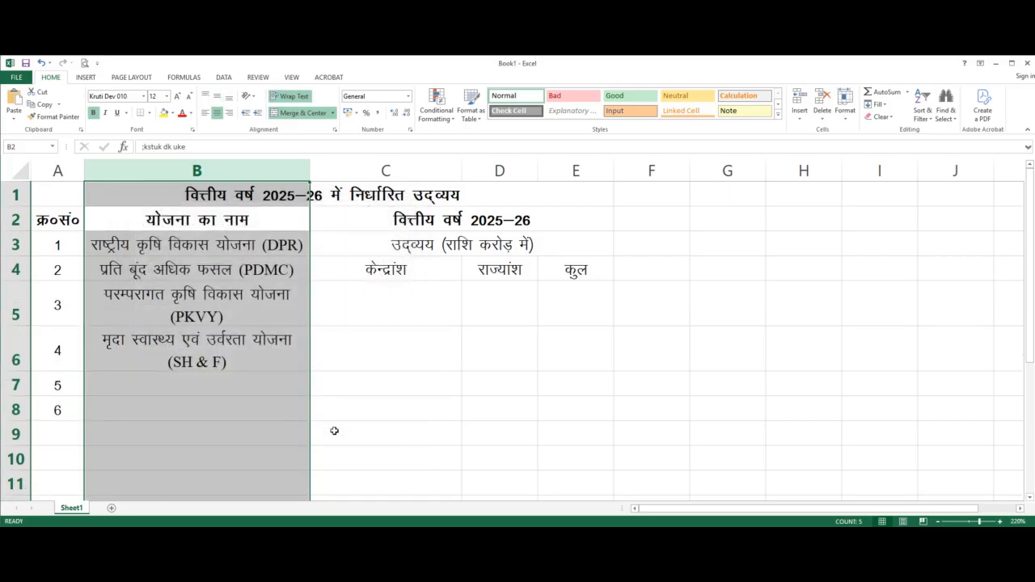
{"action": "double_click", "coordinate": [307, 162]}
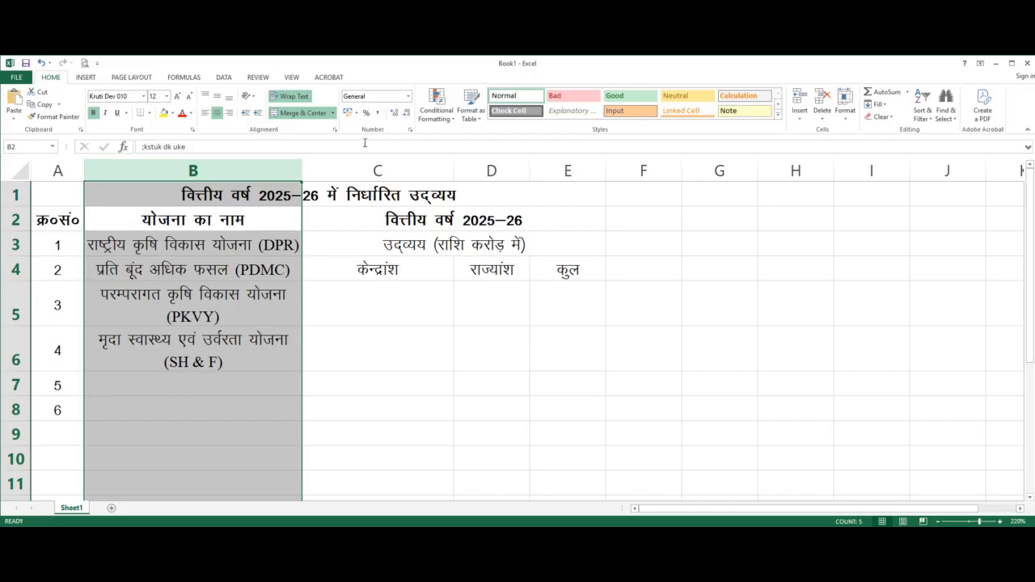
- Set the horizontal text alignment of the whole column B to Justify
{"action": "left_click", "coordinate": [335, 130]}
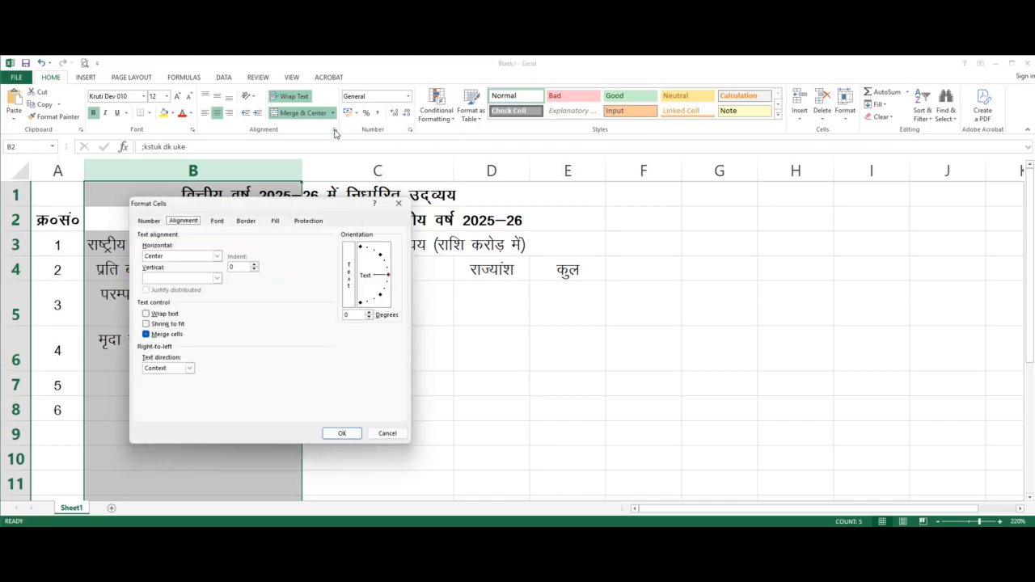
{"action": "left_click", "coordinate": [216, 257]}
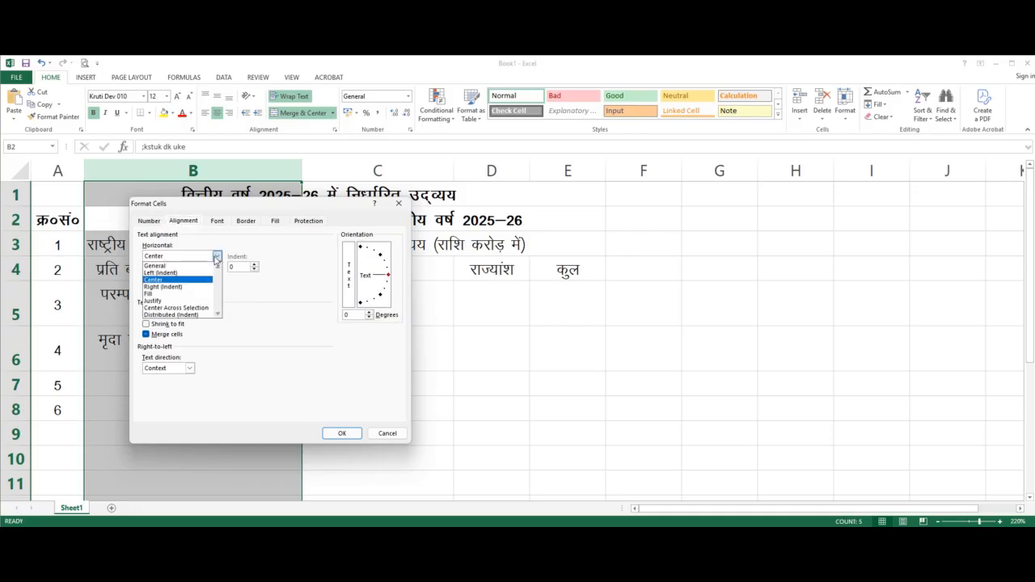
{"action": "left_click", "coordinate": [178, 301]}
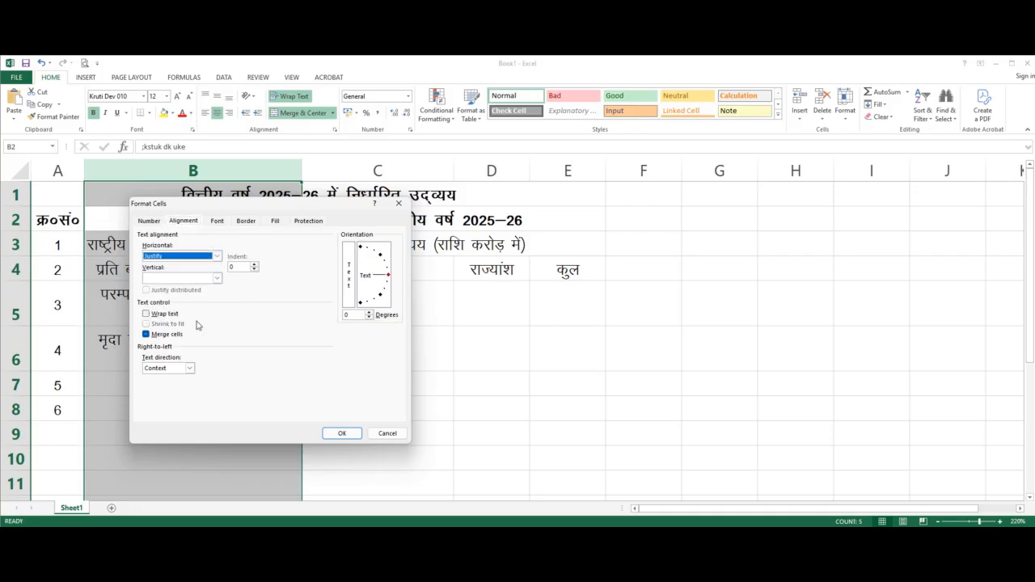
{"action": "left_click", "coordinate": [342, 435]}
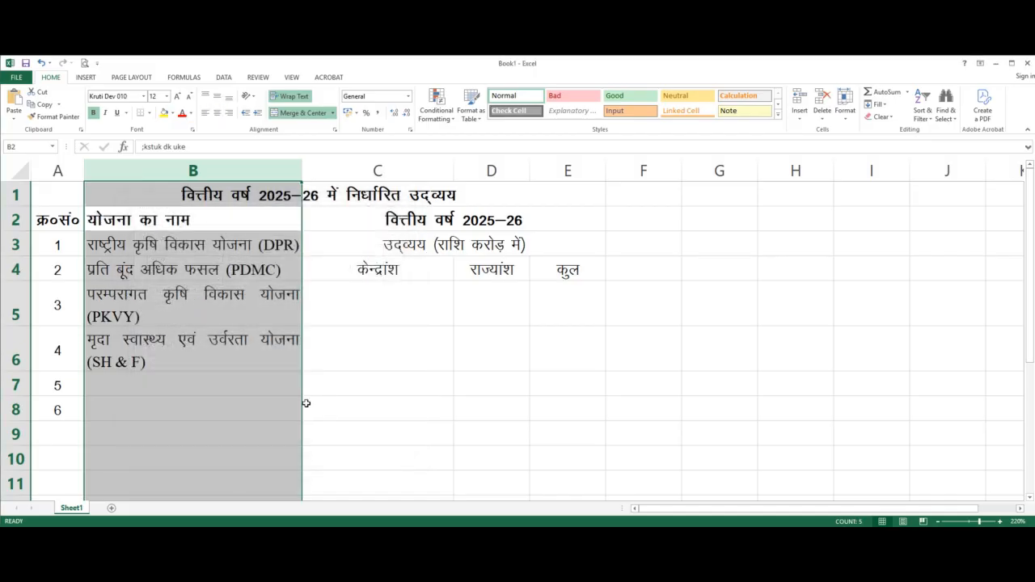
- Enter रेनफेड एरिया डेवलपमेंट as the scheme name in B7 and keep the cell selected
{"action": "left_click", "coordinate": [162, 362]}
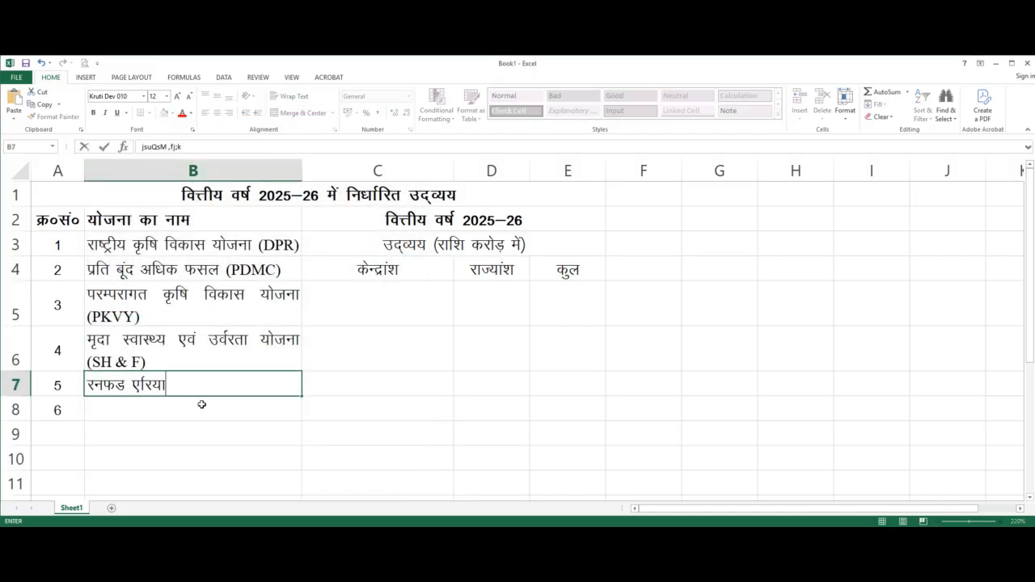
{"action": "type", "text": "M ,fj;k Msoyie"}
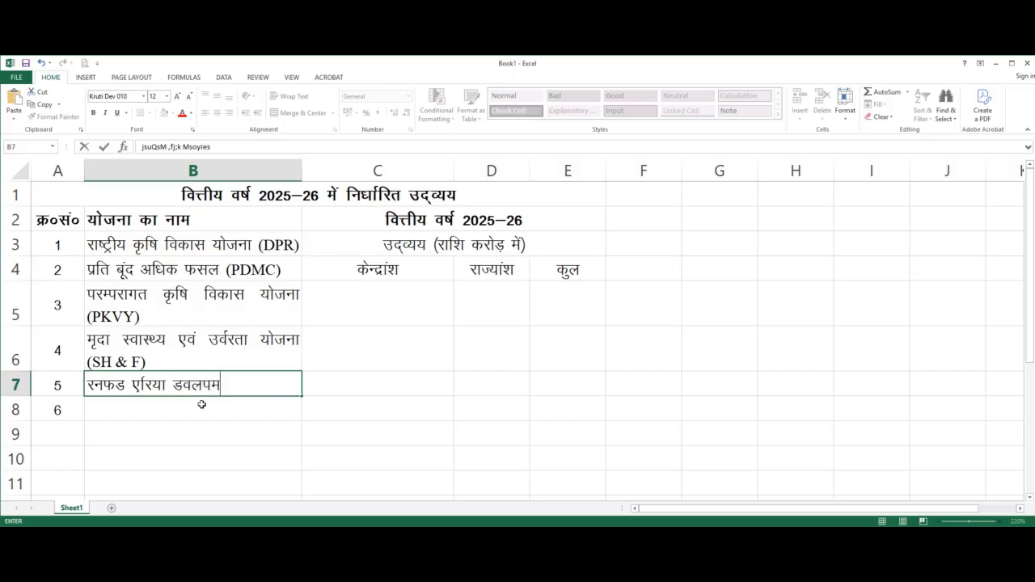
{"action": "type", "text": "saV"}
{"action": "key", "text": "Tab"}
{"action": "key", "text": "Left"}
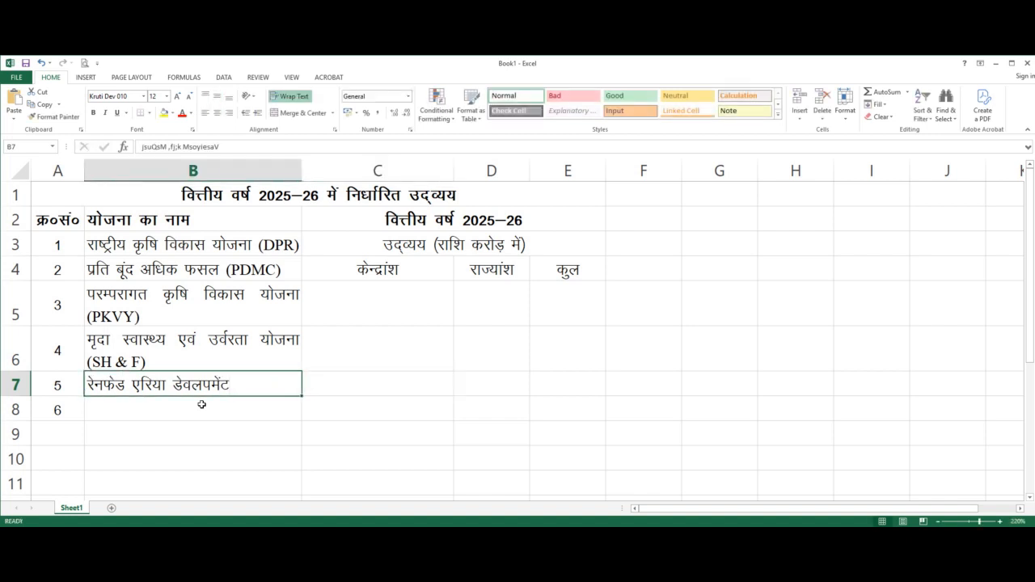
- Append (RAD) in Times New Roman to the scheme name in B7 and reduce the abbreviation's font size
{"action": "double_click", "coordinate": [243, 387]}
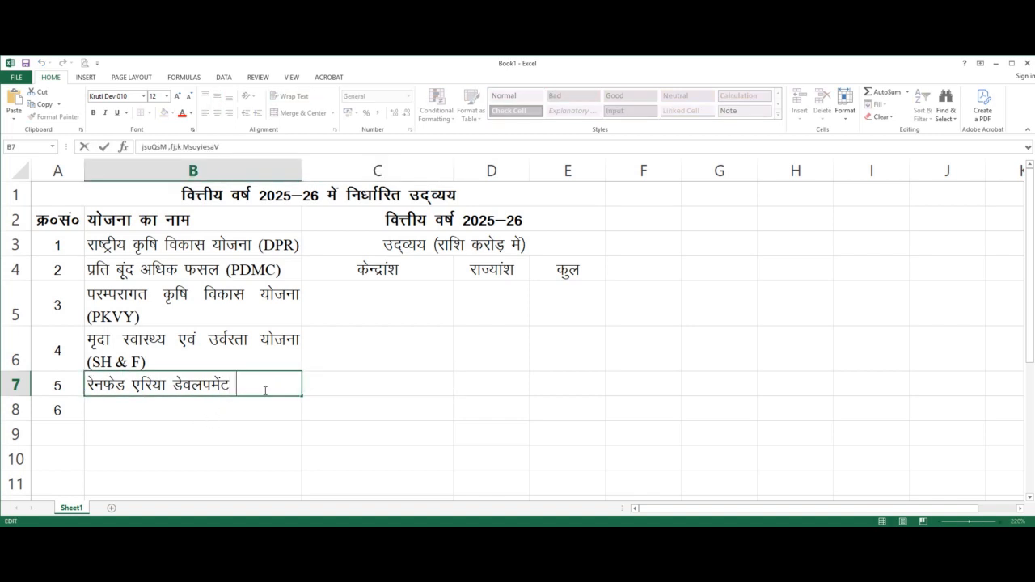
{"action": "left_click", "coordinate": [120, 97]}
{"action": "type", "text": "Times New Roman"}
{"action": "key", "text": "Return"}
{"action": "type", "text": "(RA"}
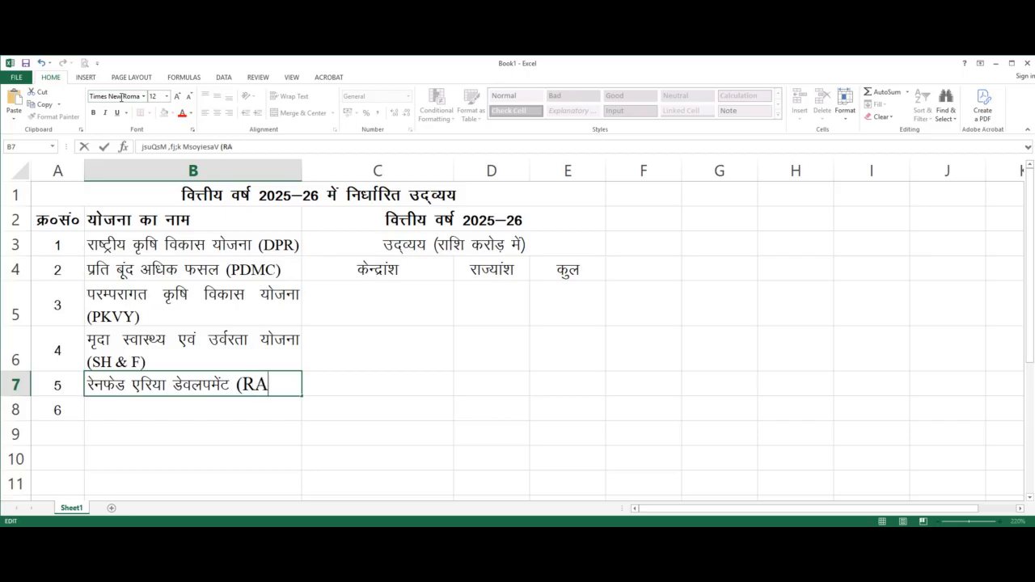
{"action": "type", "text": "D)"}
{"action": "key", "text": "shift+Left"}
{"action": "key", "text": "shift+Left"}
{"action": "key", "text": "shift+Left"}
{"action": "key", "text": "shift+Left"}
{"action": "key", "text": "shift+Left"}
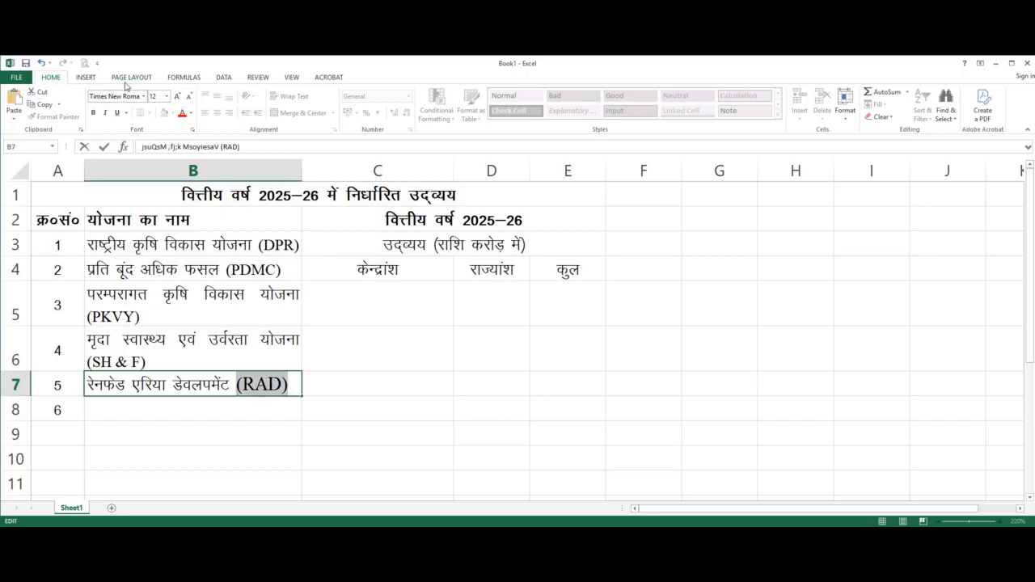
- Enter सब मिशन ऑन एग्रीकल्चर मेकेनाईजेसन (SMAM) in B8, using Times New Roman for the bracketed abbreviation
{"action": "left_click", "coordinate": [217, 403]}
{"action": "type", "text": "lc fe'ku vkWu ,"}
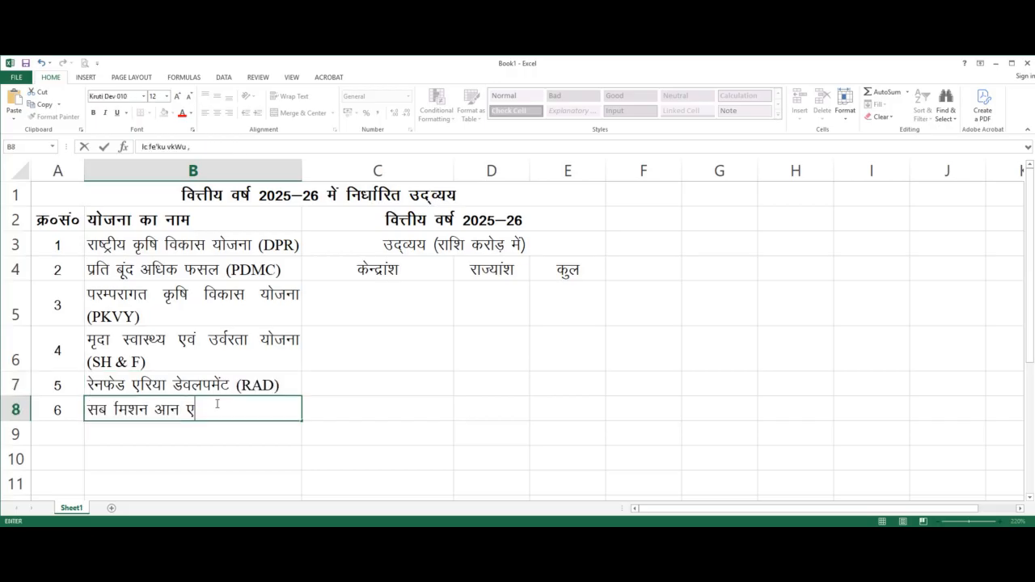
{"action": "type", "text": "xzhdYpj s"}
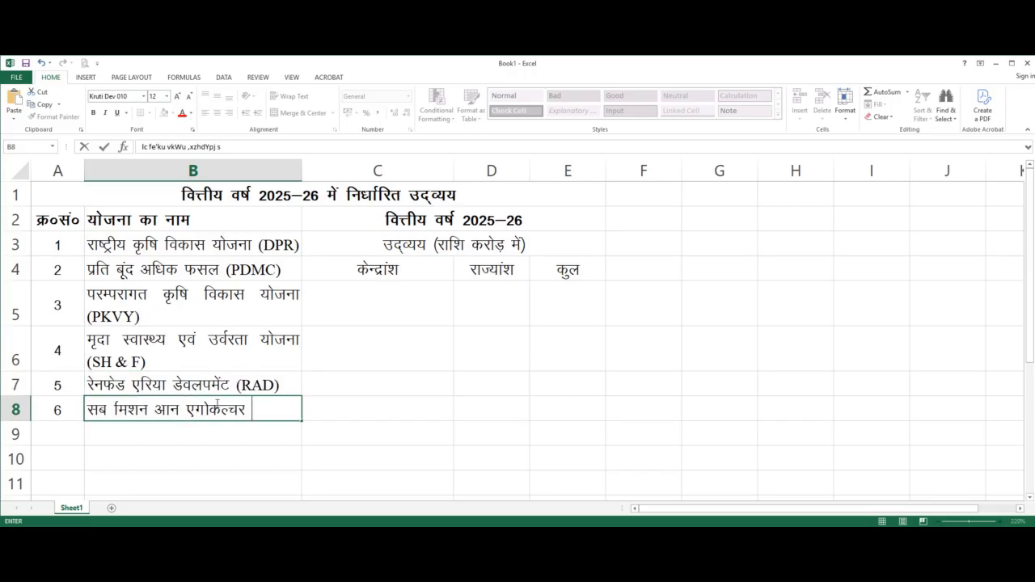
{"action": "key", "text": "BackSpace"}
{"action": "type", "text": "esdsukb"}
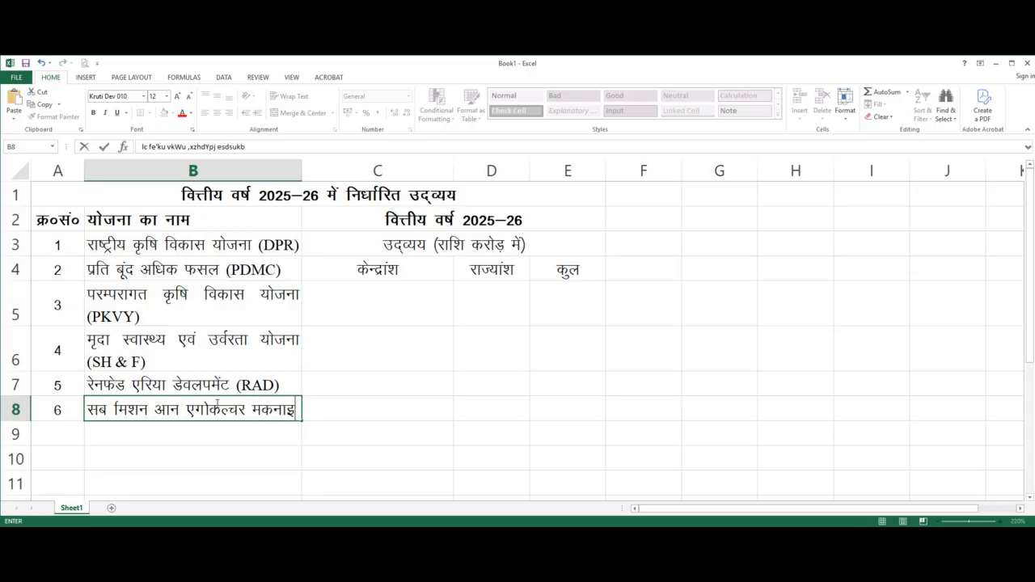
{"action": "type", "text": "Zt"}
{"action": "type", "text": "su"}
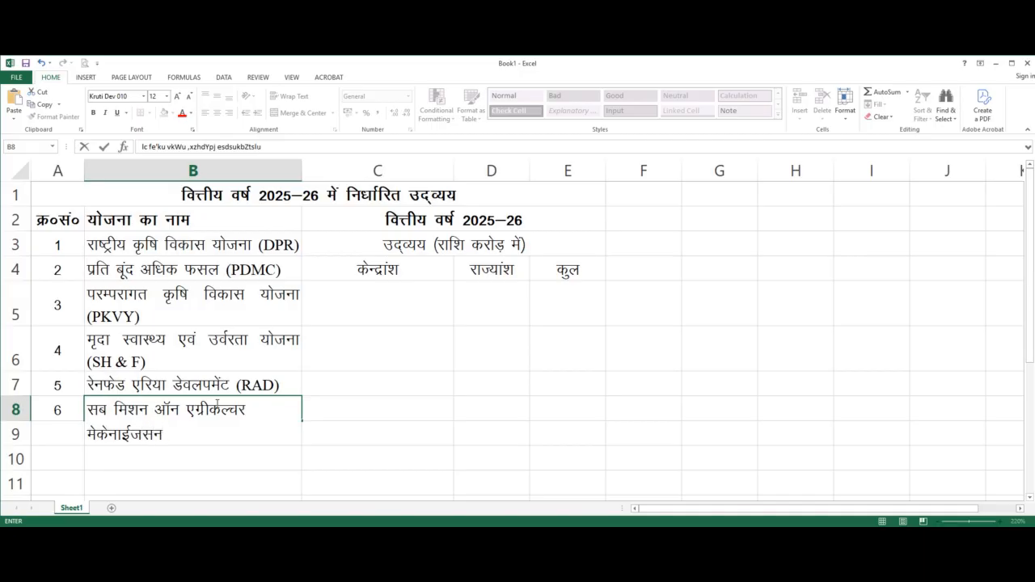
{"action": "left_click", "coordinate": [123, 96]}
{"action": "type", "text": "Times New Roma"}
{"action": "key", "text": "Return"}
{"action": "type", "text": "(SMAM"}
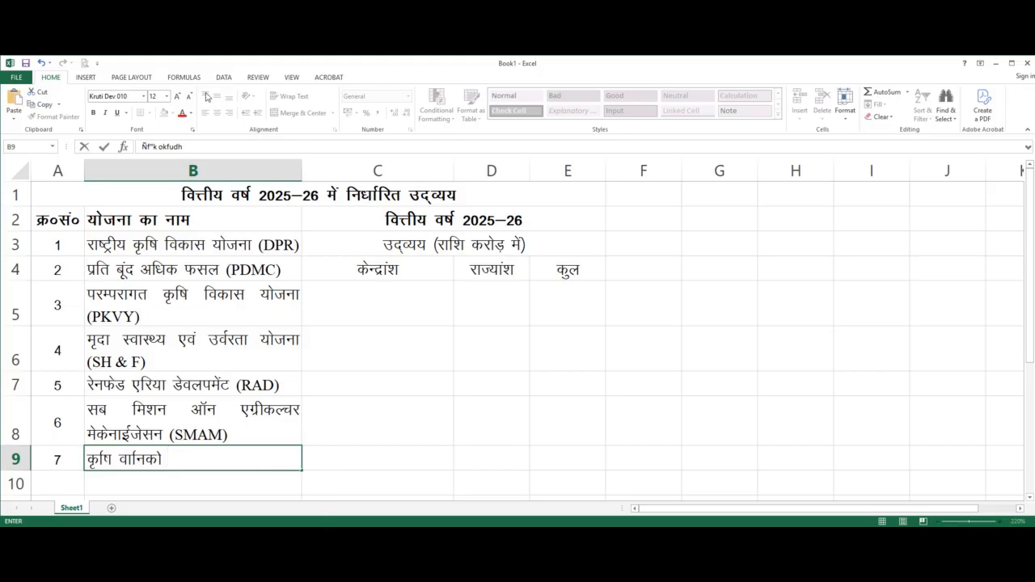
- Complete कृषि वानिकी in B9 with (Agro-Forestry) in Times New Roman
{"action": "left_click", "coordinate": [134, 97]}
{"action": "type", "text": "Times New Roman"}
{"action": "key", "text": "Return"}
{"action": "type", "text": "(Agro-Fo"}
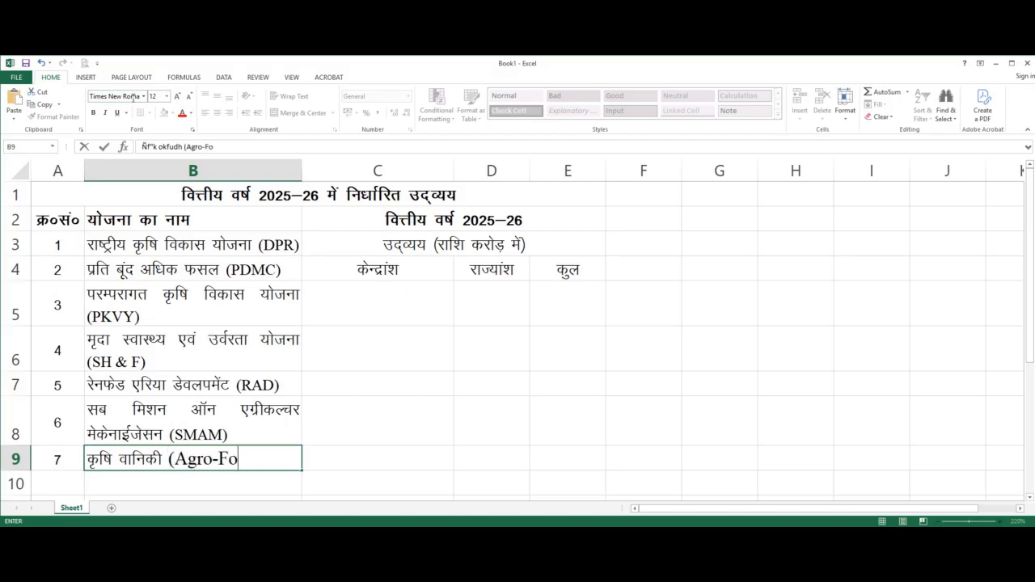
{"action": "type", "text": "restry)"}
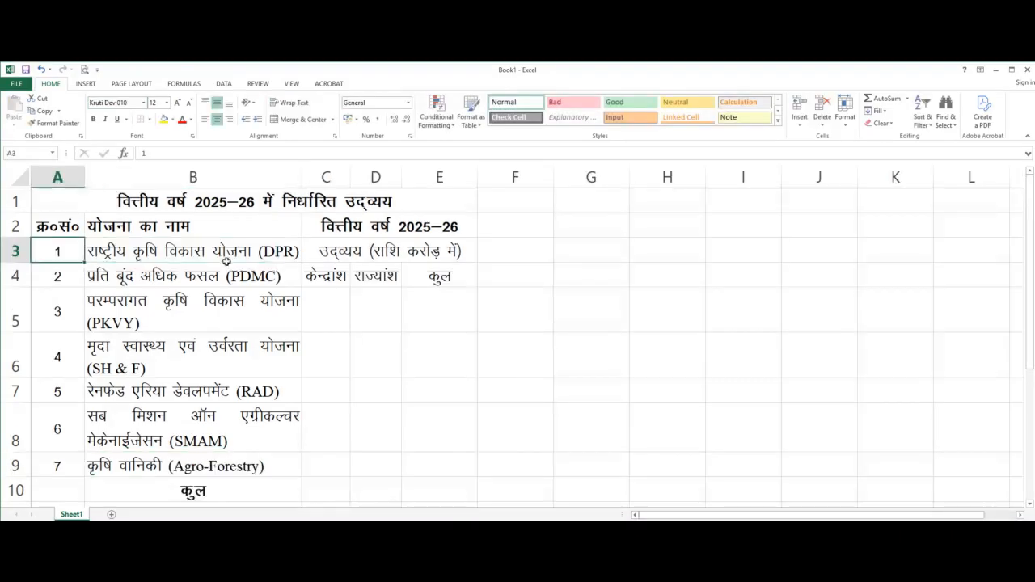
- Move the serial numbers and scheme names in A3:B10 down one row so the block starts at A4
{"action": "left_click_drag", "start_coordinate": [48, 244], "coordinate": [286, 477]}
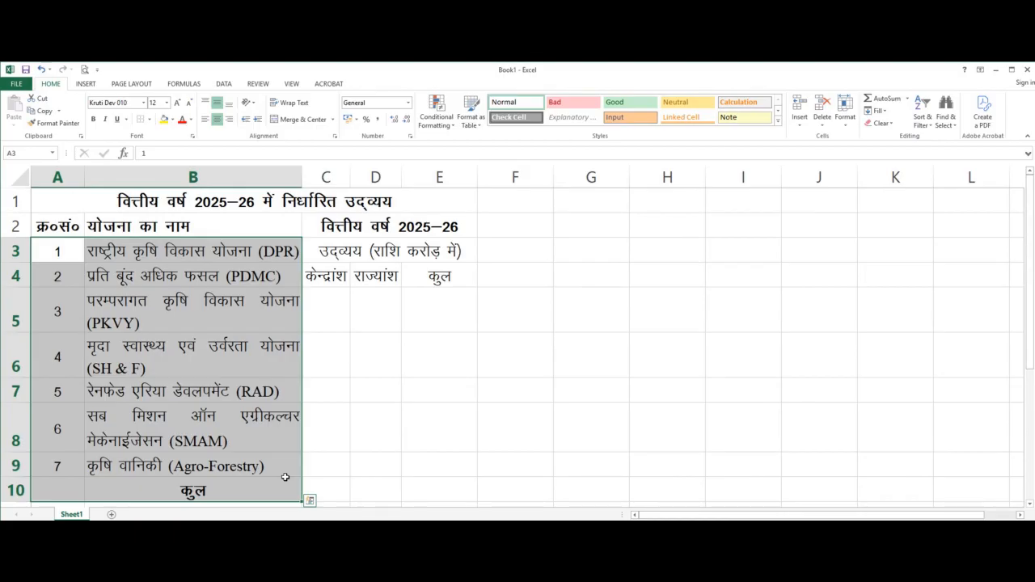
{"action": "key", "text": "ctrl+c"}
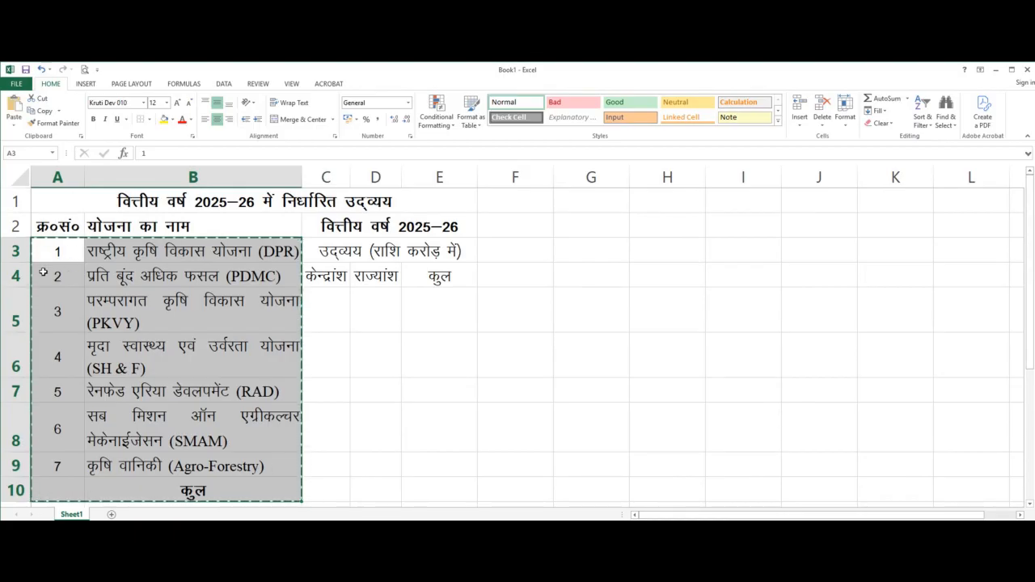
{"action": "left_click", "coordinate": [65, 276]}
{"action": "key", "text": "ctrl+v"}
{"action": "left_click", "coordinate": [154, 250]}
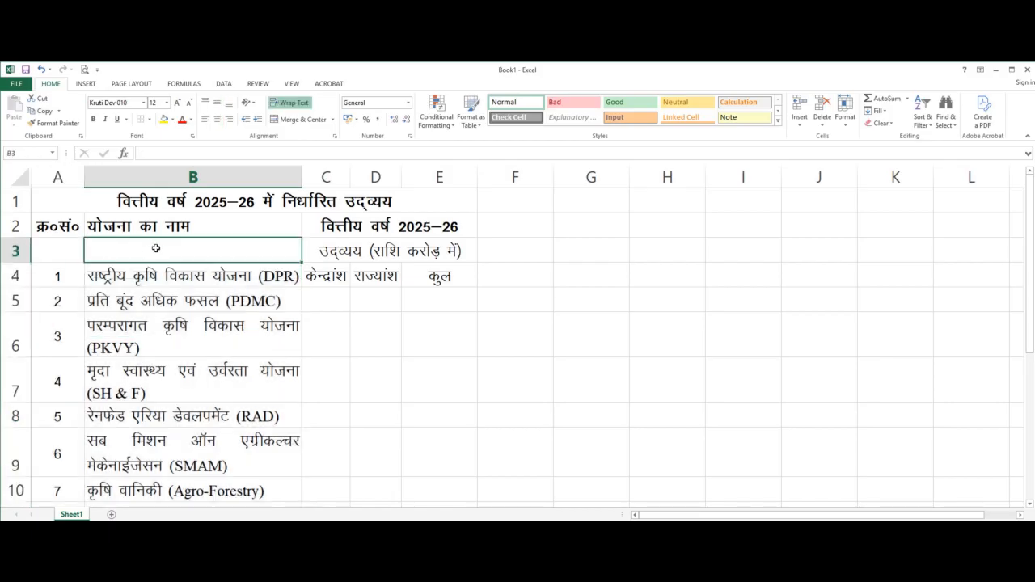
{"action": "left_click", "coordinate": [288, 279]}
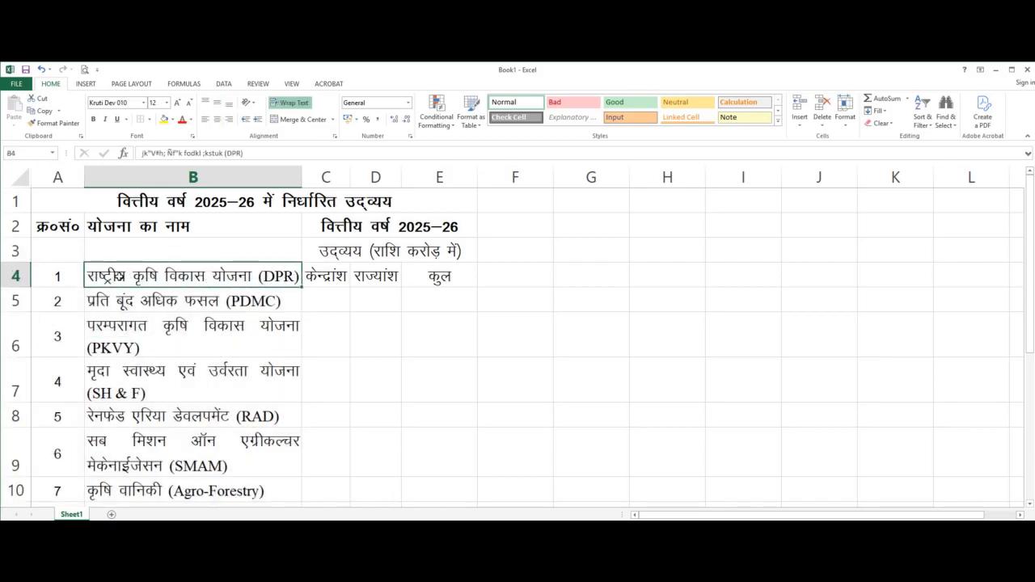
- Move the block A4:B11 down another row so the scheme list starts at A5
{"action": "left_click", "coordinate": [56, 276]}
{"action": "left_click", "coordinate": [254, 324], "text": "shift"}
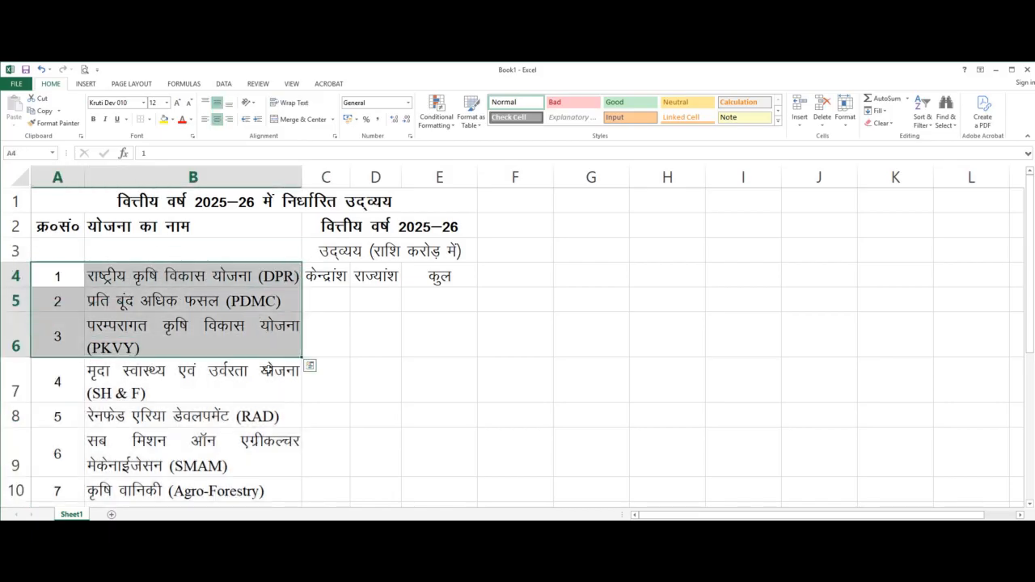
{"action": "scroll", "coordinate": [268, 370], "scroll_direction": "down", "scroll_amount": 1}
{"action": "left_click", "coordinate": [242, 439], "text": "shift"}
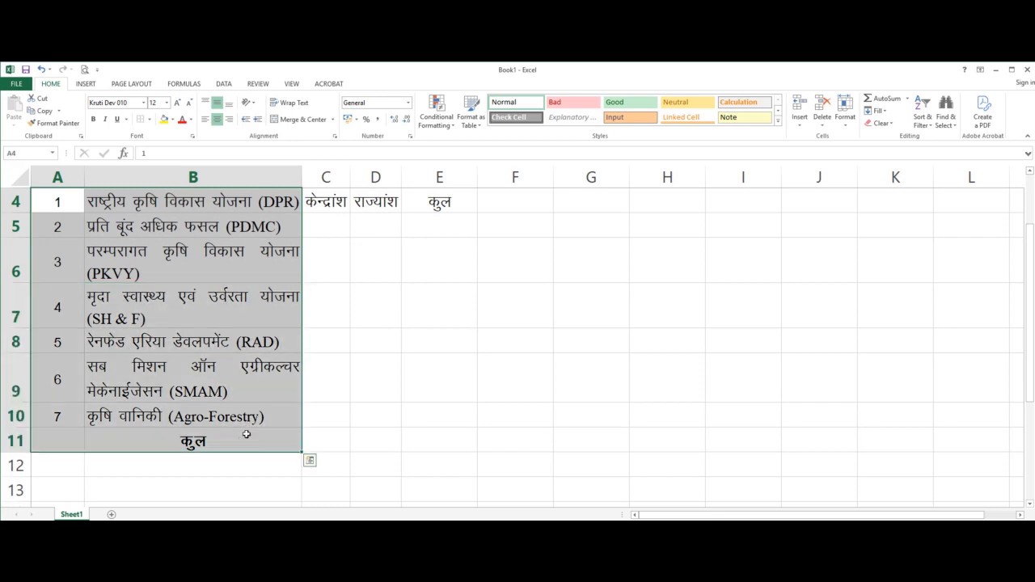
{"action": "key", "text": "ctrl+c"}
{"action": "scroll", "coordinate": [243, 433], "scroll_direction": "up", "scroll_amount": 1}
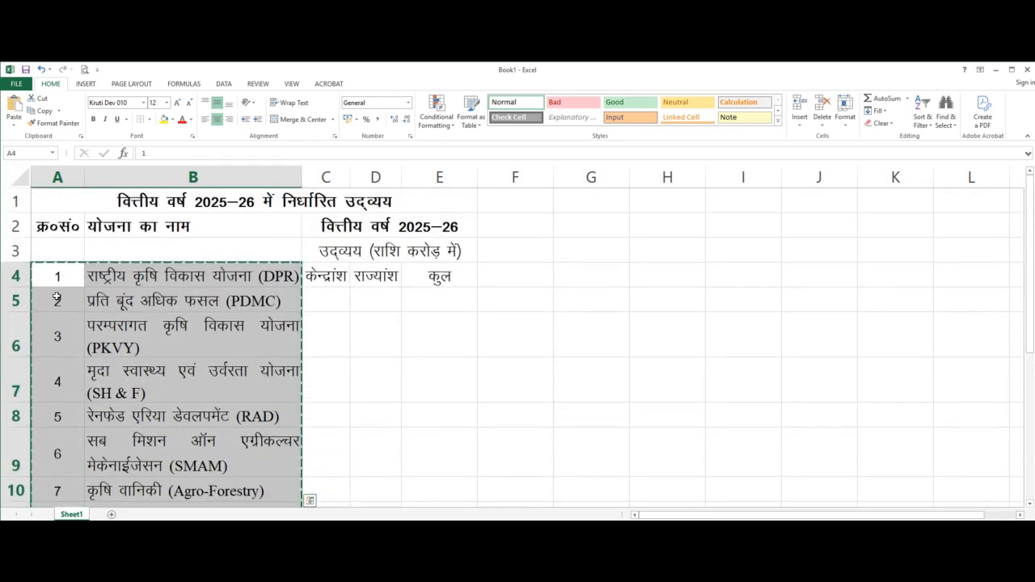
{"action": "left_click", "coordinate": [57, 298]}
{"action": "key", "text": "ctrl+v"}
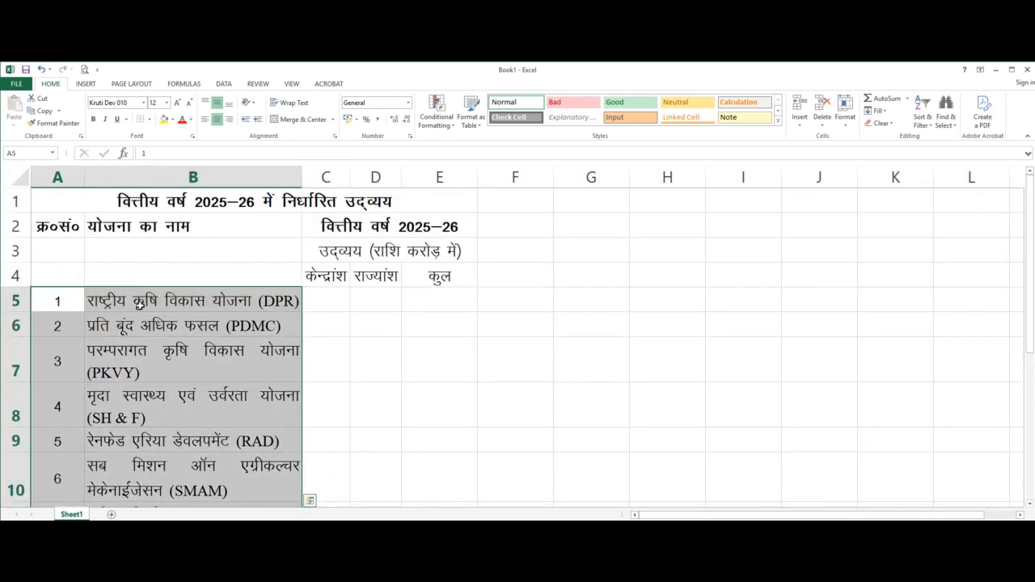
- Merge and center the क्र०सं० heading across A2:A4
{"action": "left_click", "coordinate": [58, 256]}
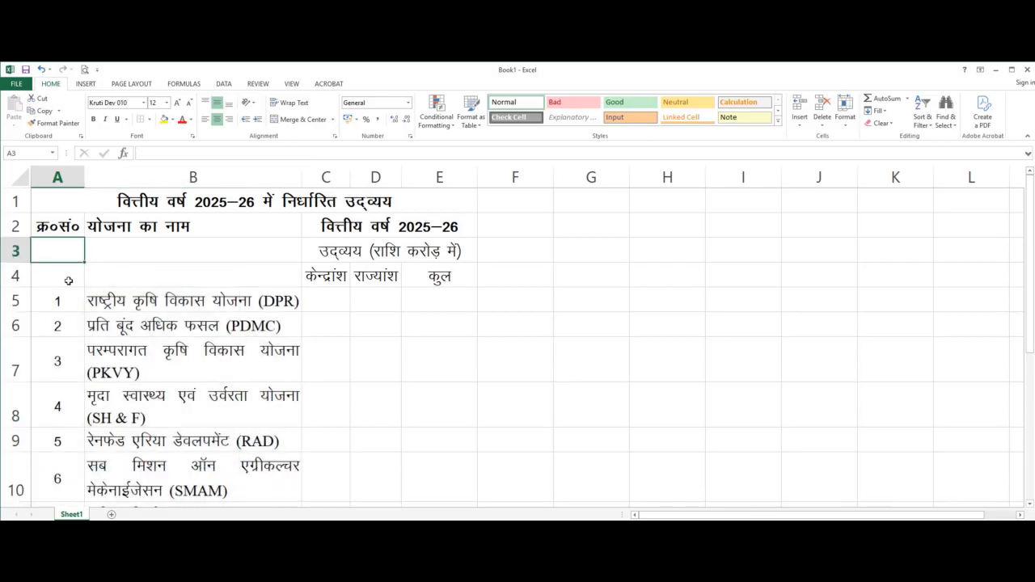
{"action": "left_click_drag", "start_coordinate": [58, 229], "coordinate": [72, 273]}
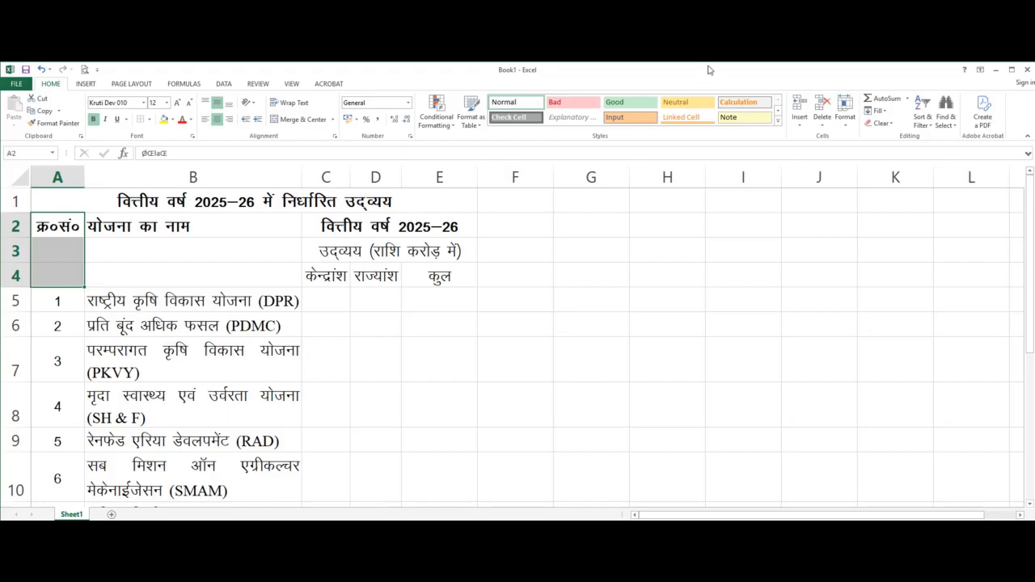
{"action": "left_click", "coordinate": [283, 120]}
- Merge and center the योजना का नाम heading across B2:B4 and align it vertically to the middle
{"action": "left_click", "coordinate": [185, 227]}
{"action": "left_click_drag", "start_coordinate": [185, 227], "coordinate": [182, 276]}
{"action": "left_click", "coordinate": [283, 121]}
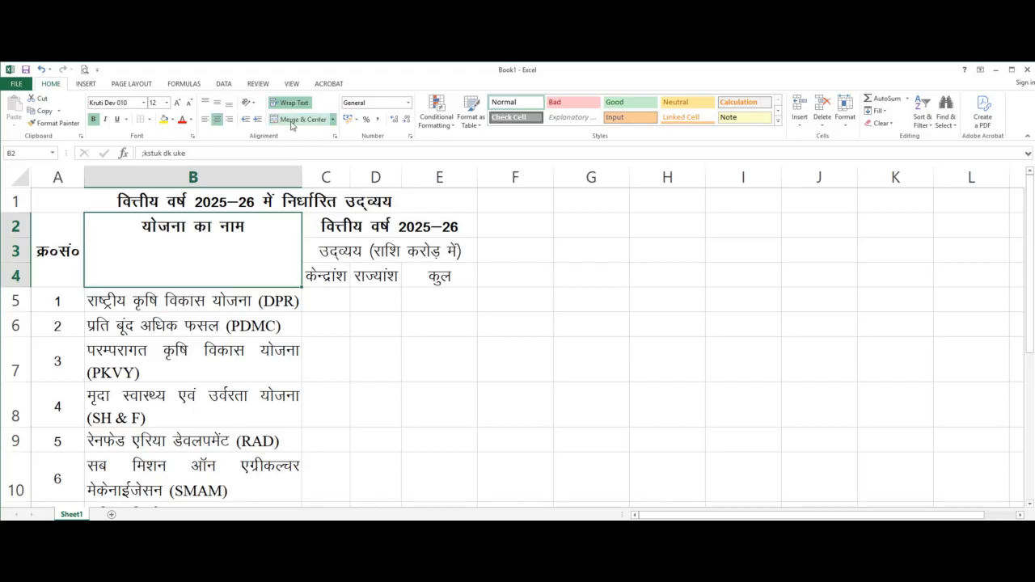
{"action": "left_click", "coordinate": [217, 102]}
{"action": "left_click", "coordinate": [67, 247]}
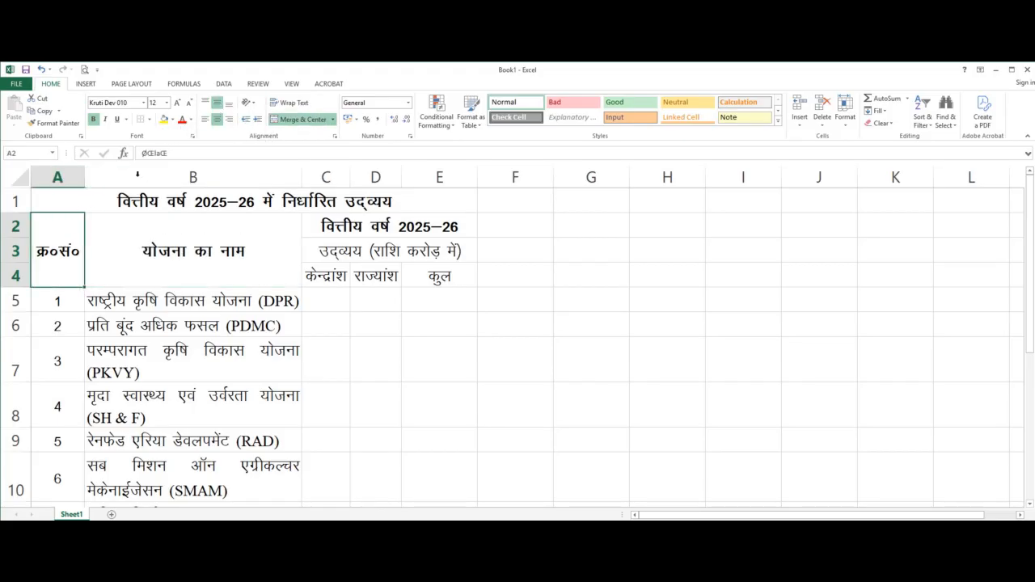
{"action": "left_click", "coordinate": [267, 247]}
{"action": "left_click", "coordinate": [344, 229]}
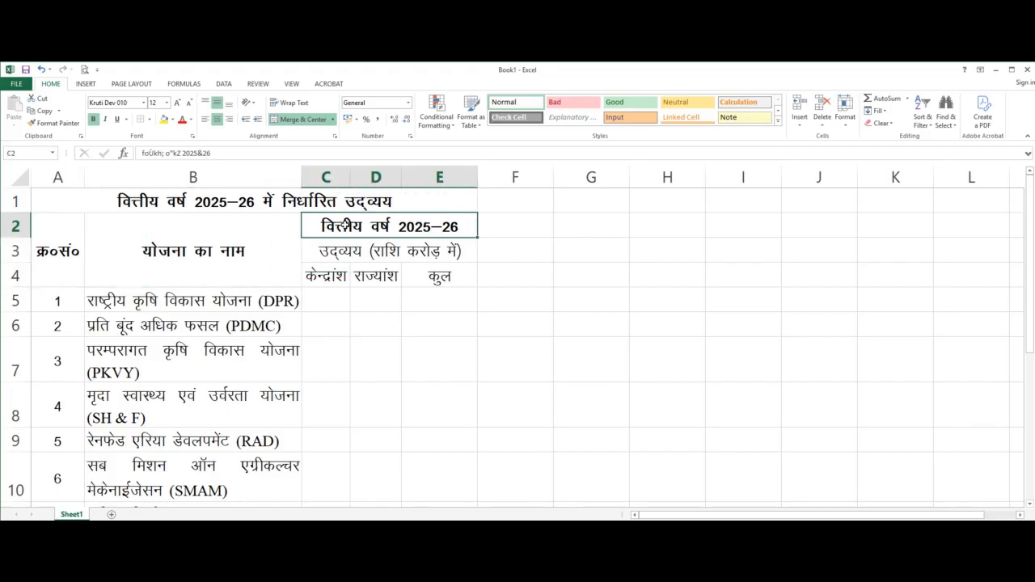
{"action": "left_click", "coordinate": [338, 252]}
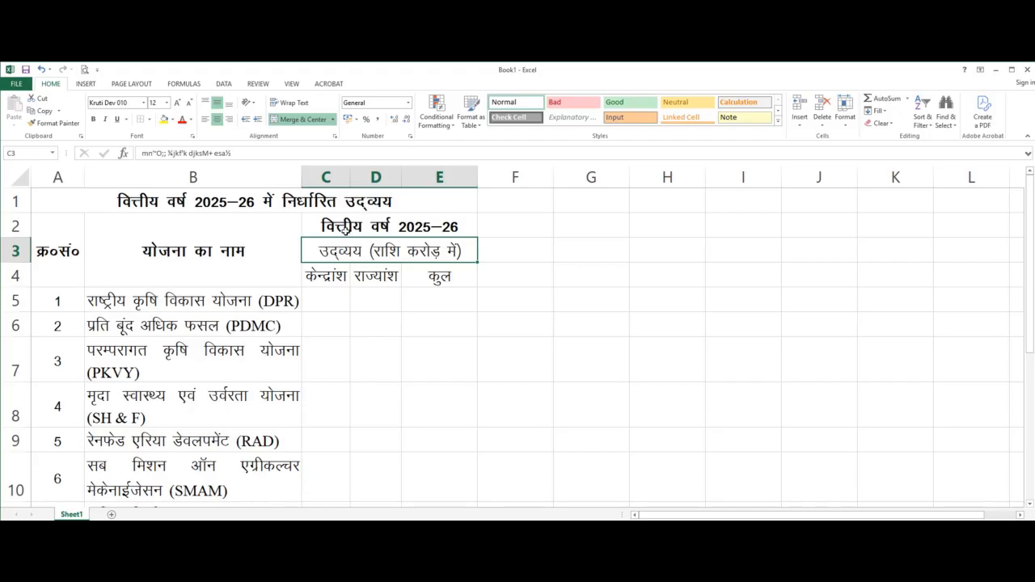
{"action": "left_click", "coordinate": [344, 230]}
{"action": "left_click", "coordinate": [343, 253]}
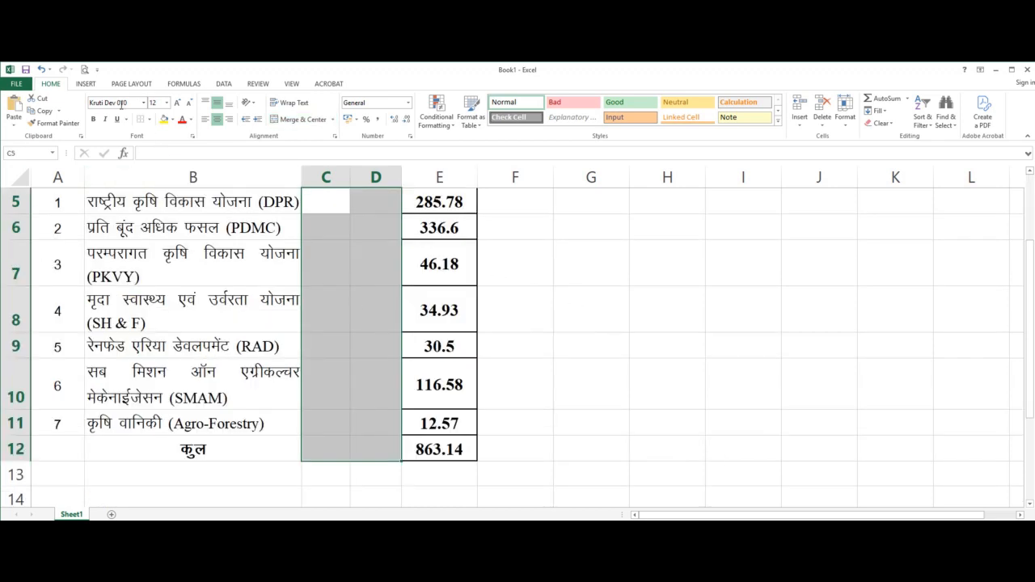
- Set the font of the empty outlay cells C5:D12 to Times New Roman
{"action": "left_click", "coordinate": [122, 104]}
{"action": "type", "text": "Times New Roma"}
{"action": "key", "text": "Return"}
{"action": "left_click", "coordinate": [325, 207]}
{"action": "scroll", "coordinate": [333, 262], "scroll_direction": "up", "scroll_amount": 1}
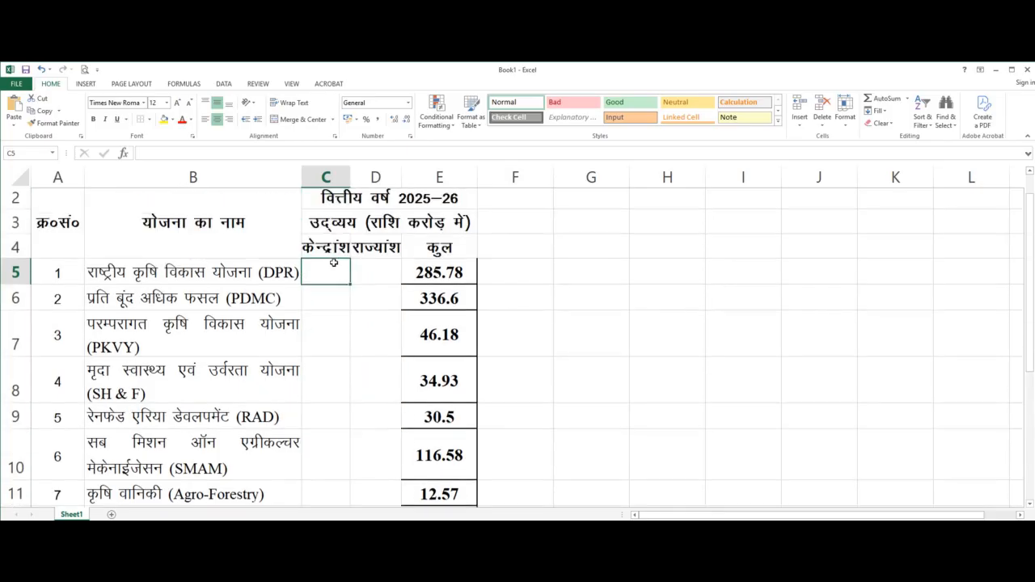
{"action": "left_click_drag", "start_coordinate": [337, 267], "coordinate": [376, 278]}
{"action": "scroll", "coordinate": [381, 453], "scroll_direction": "down", "scroll_amount": 3}
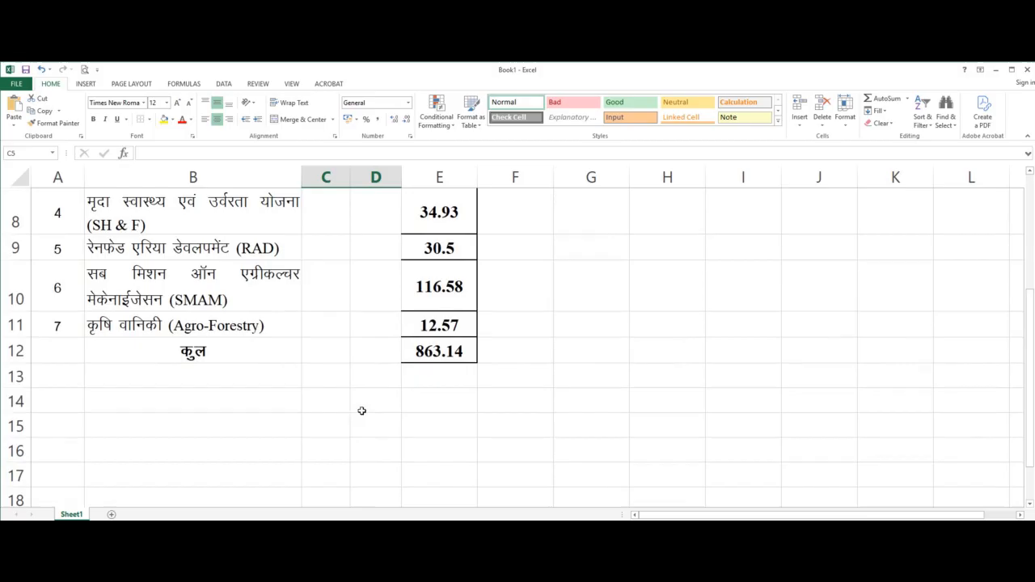
{"action": "left_click", "coordinate": [365, 354], "text": "shift"}
{"action": "scroll", "coordinate": [345, 398], "scroll_direction": "up", "scroll_amount": 3}
{"action": "left_click", "coordinate": [325, 302]}
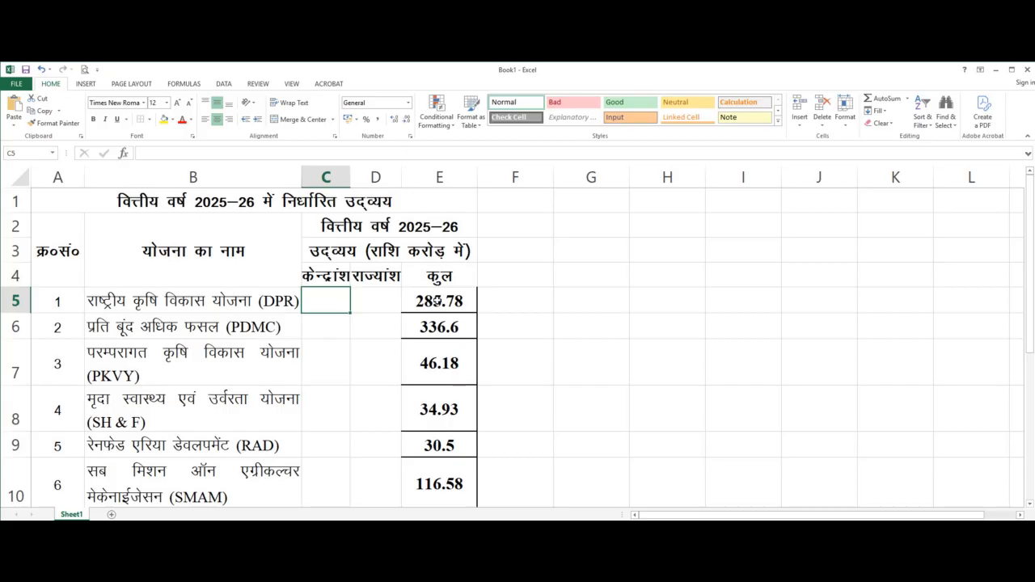
- Examine the empty केन्द्रांश and राज्यांश cells and the कुल figures from row 5 down to the total in row 12
{"action": "left_click", "coordinate": [437, 301]}
{"action": "left_click", "coordinate": [328, 298]}
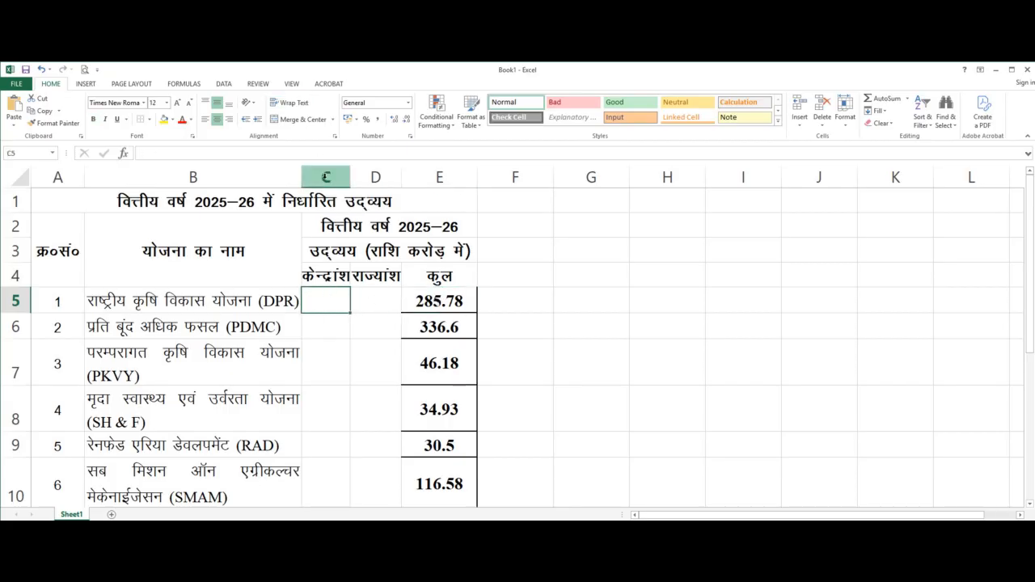
{"action": "left_click_drag", "start_coordinate": [325, 176], "coordinate": [376, 177]}
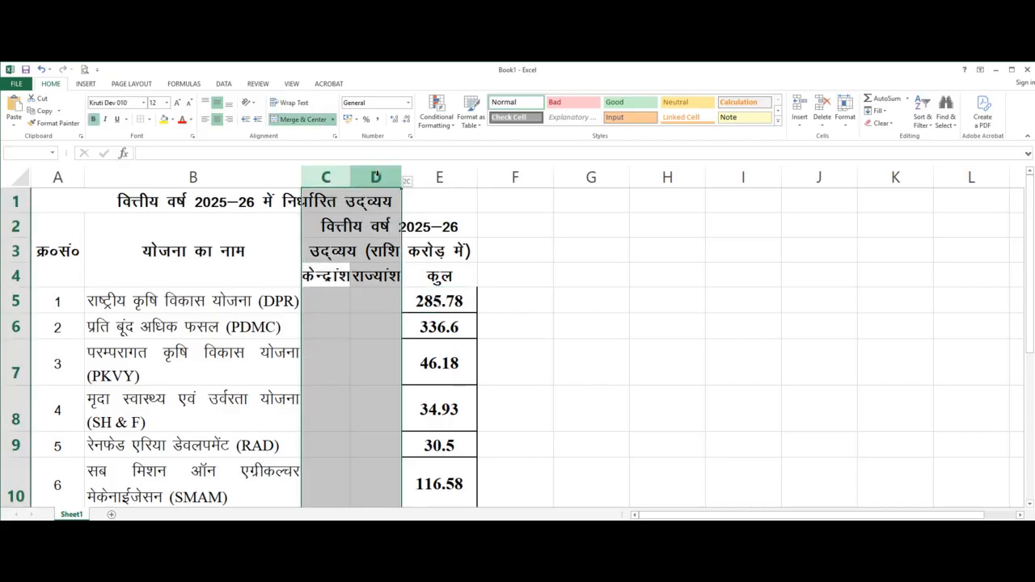
{"action": "left_click", "coordinate": [453, 301]}
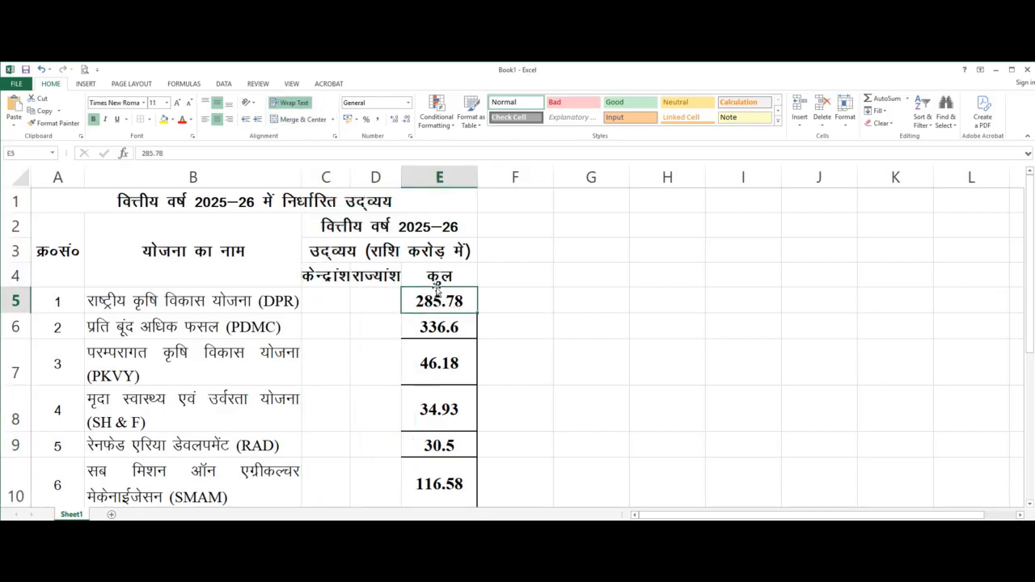
{"action": "left_click_drag", "start_coordinate": [437, 288], "coordinate": [442, 175]}
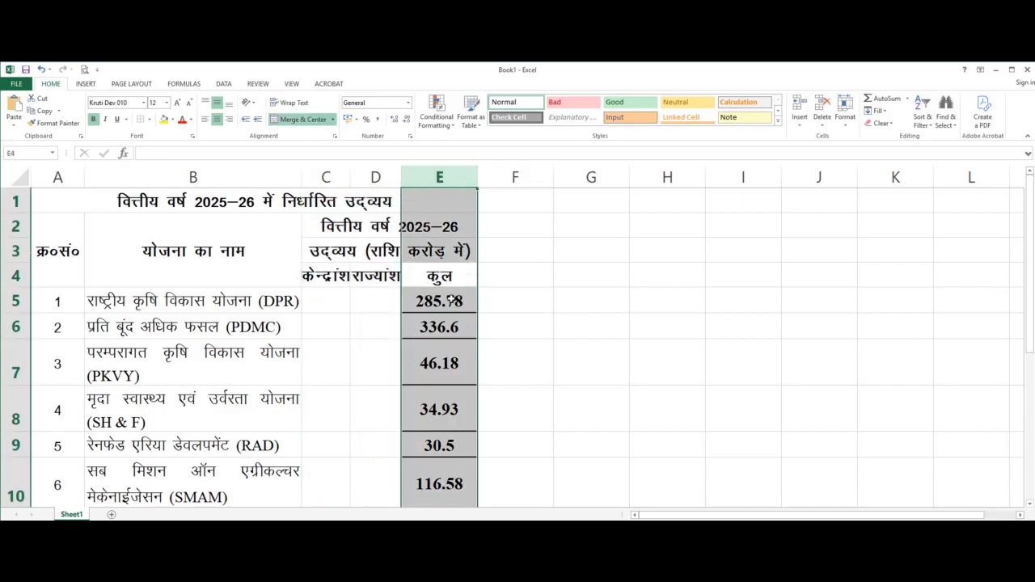
{"action": "left_click", "coordinate": [453, 301]}
{"action": "scroll", "coordinate": [441, 324], "scroll_direction": "down", "scroll_amount": 2}
{"action": "left_click", "coordinate": [450, 396]}
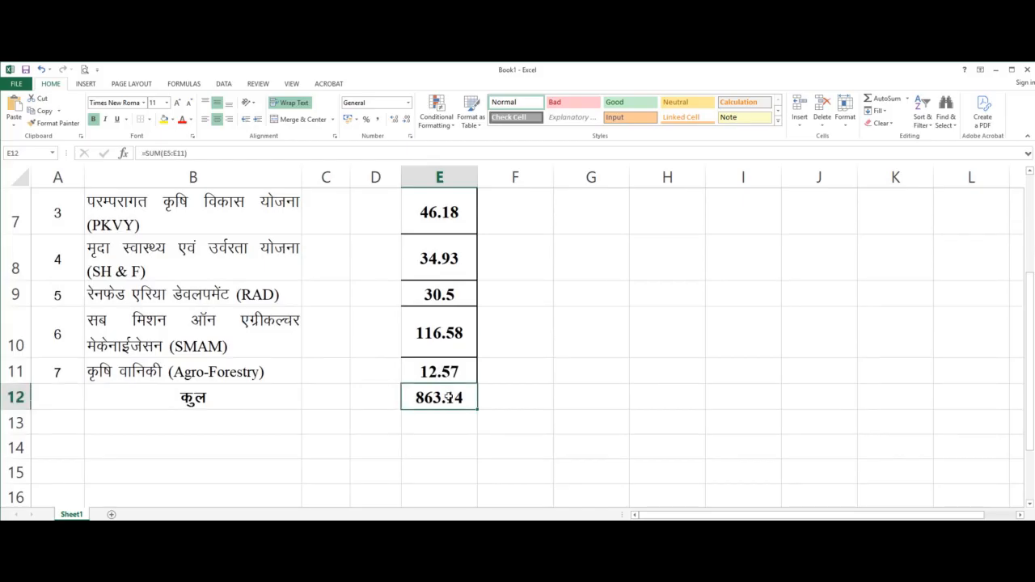
{"action": "left_click_drag", "start_coordinate": [331, 394], "coordinate": [352, 393]}
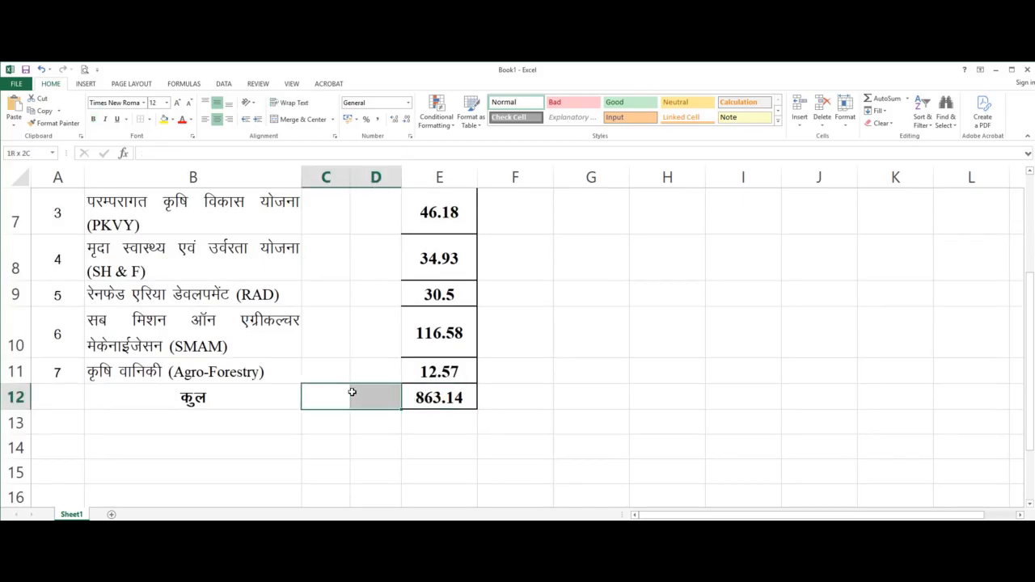
{"action": "scroll", "coordinate": [351, 390], "scroll_direction": "up", "scroll_amount": 2}
{"action": "left_click", "coordinate": [323, 301]}
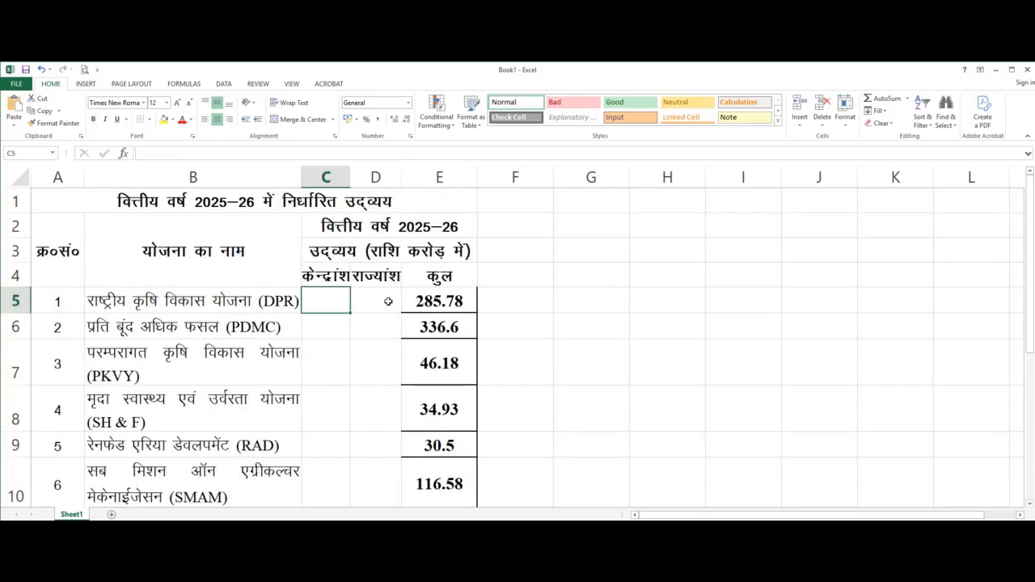
{"action": "left_click_drag", "start_coordinate": [388, 301], "coordinate": [343, 394]}
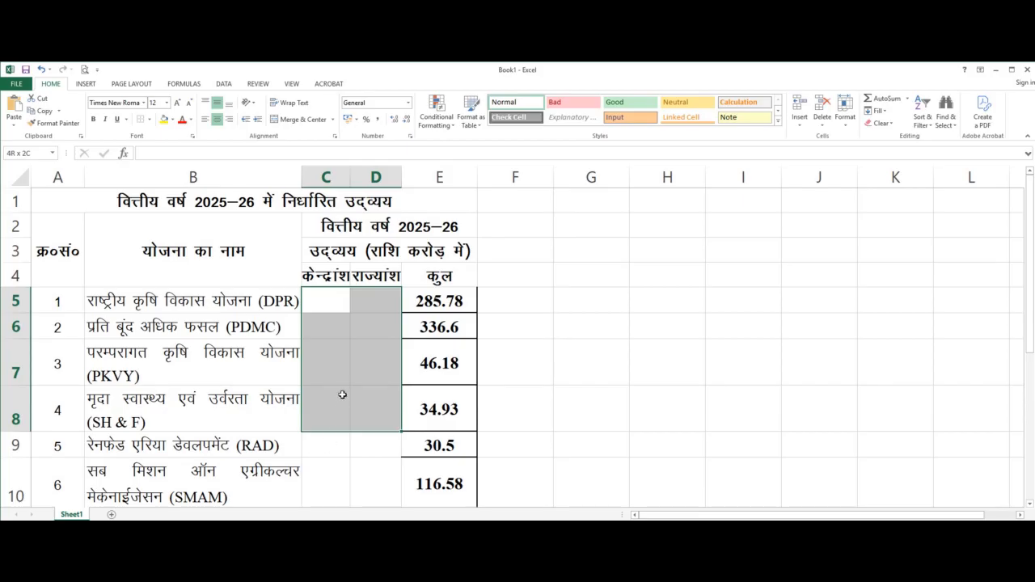
{"action": "left_click_drag", "start_coordinate": [341, 396], "coordinate": [338, 398]}
{"action": "left_click", "coordinate": [328, 304]}
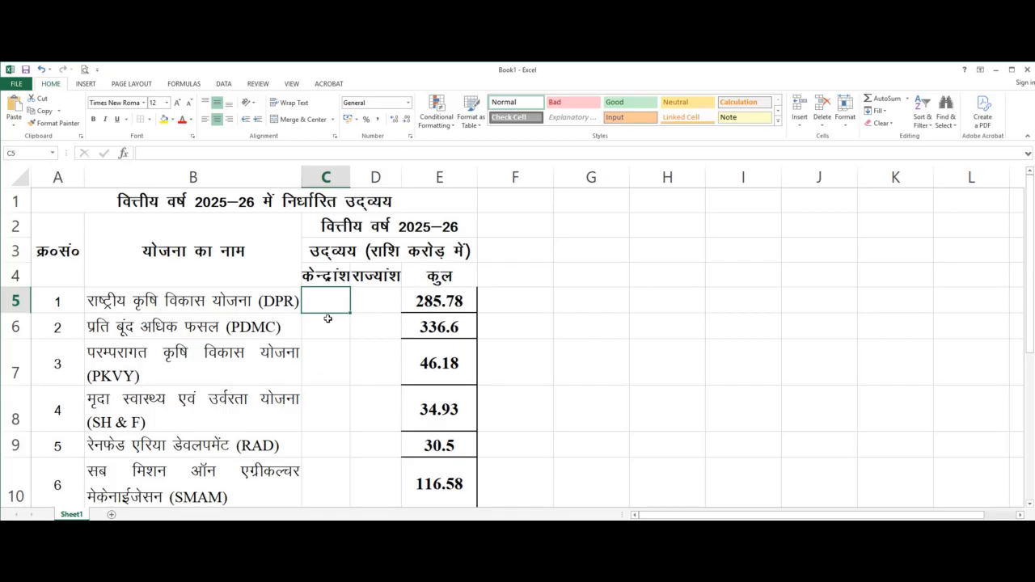
{"action": "left_click", "coordinate": [423, 301]}
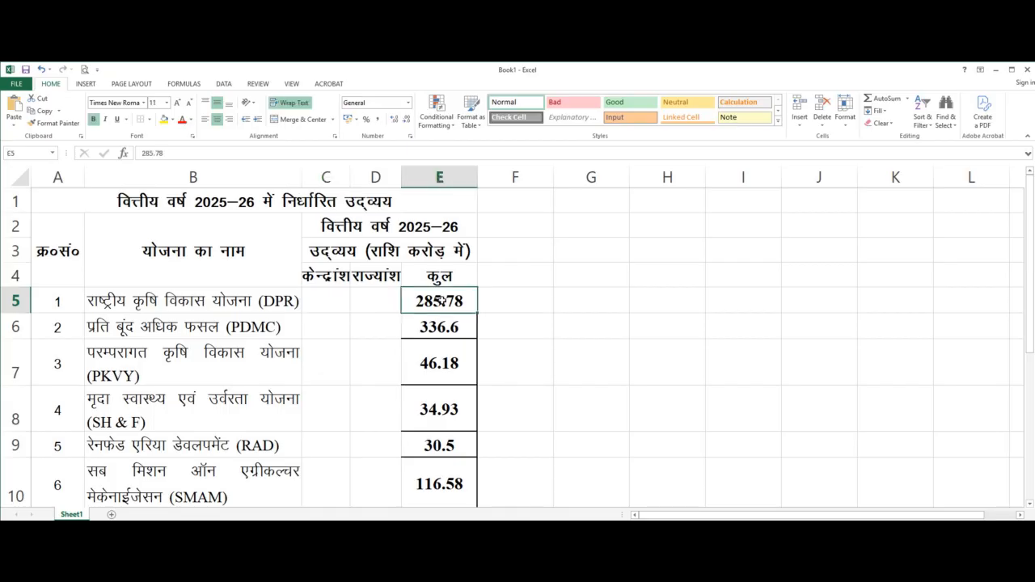
- Enter the formula =E5*60% in C5 as the केन्द्रांश share and autofit the width of column C
{"action": "left_click", "coordinate": [340, 300]}
{"action": "double_click", "coordinate": [328, 303]}
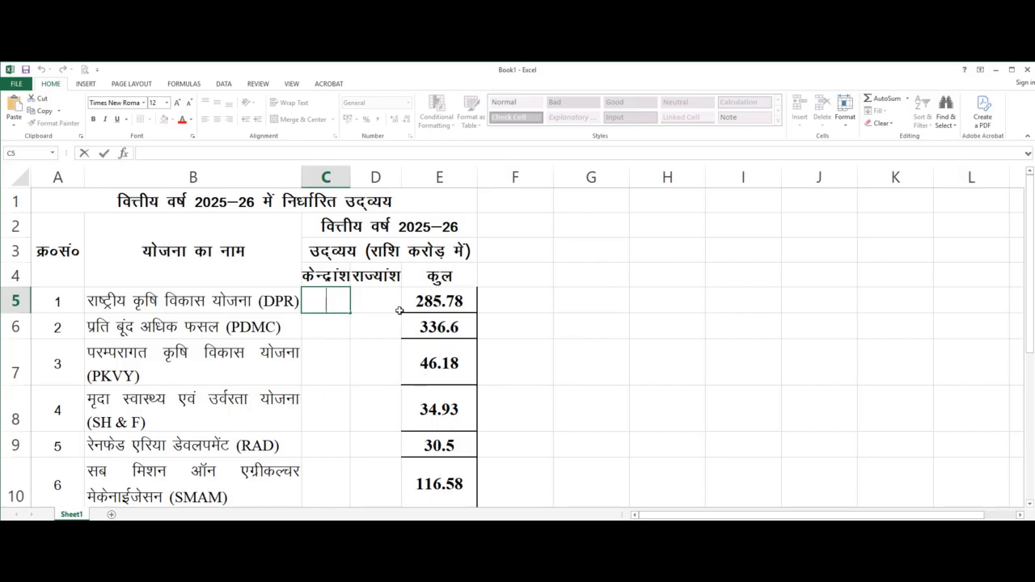
{"action": "type", "text": "="}
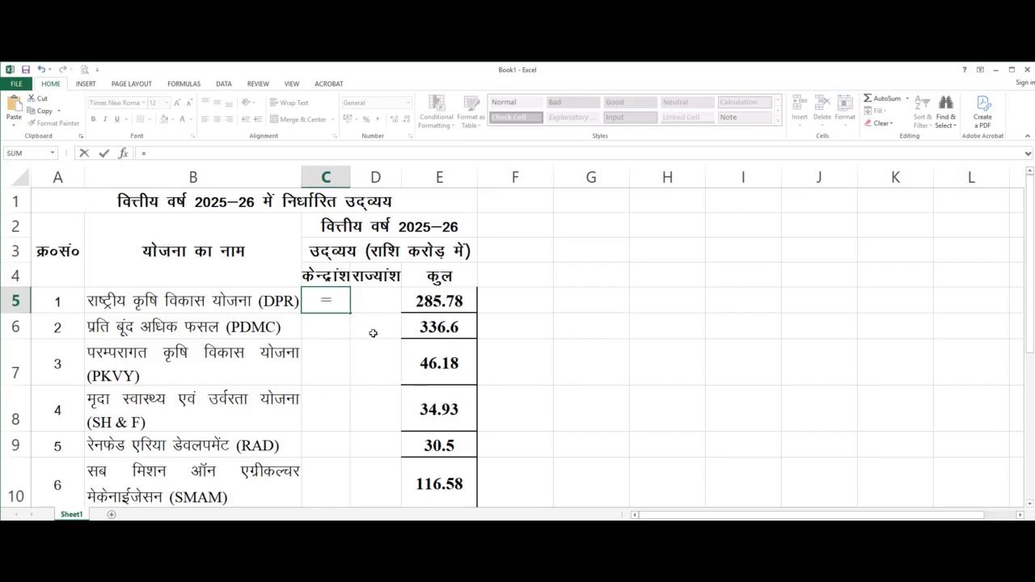
{"action": "left_click", "coordinate": [425, 301]}
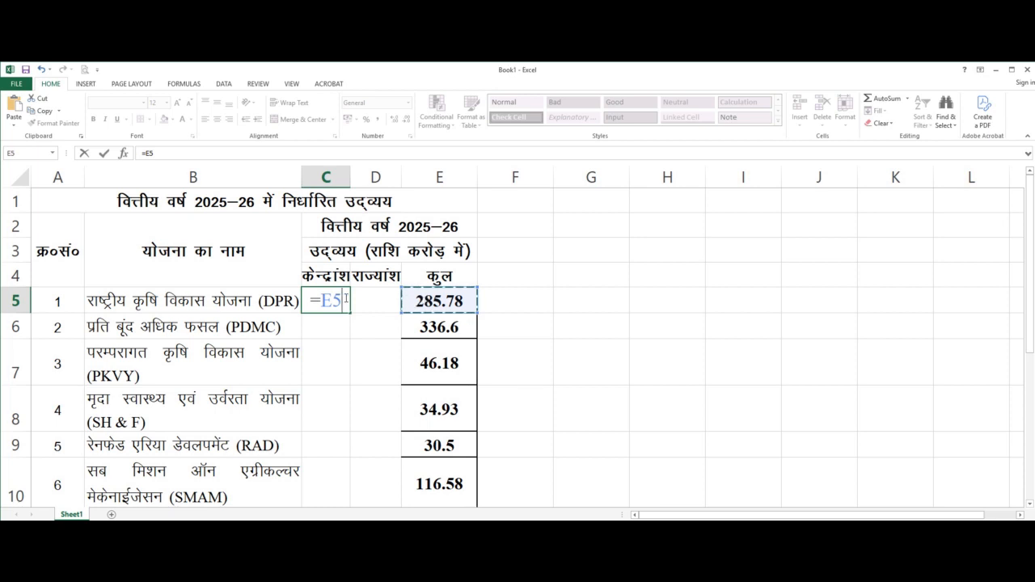
{"action": "type", "text": "*"}
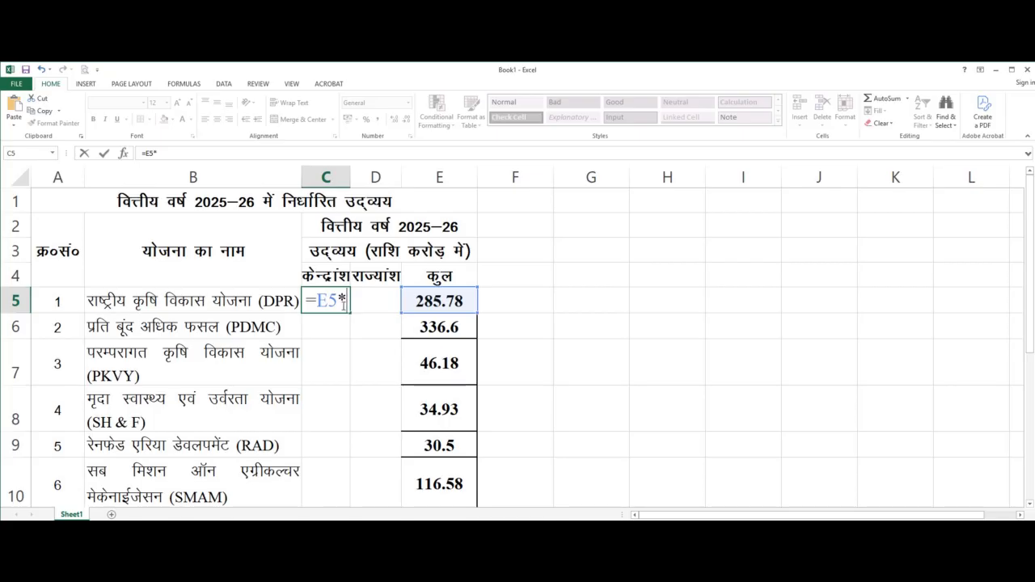
{"action": "type", "text": "60"}
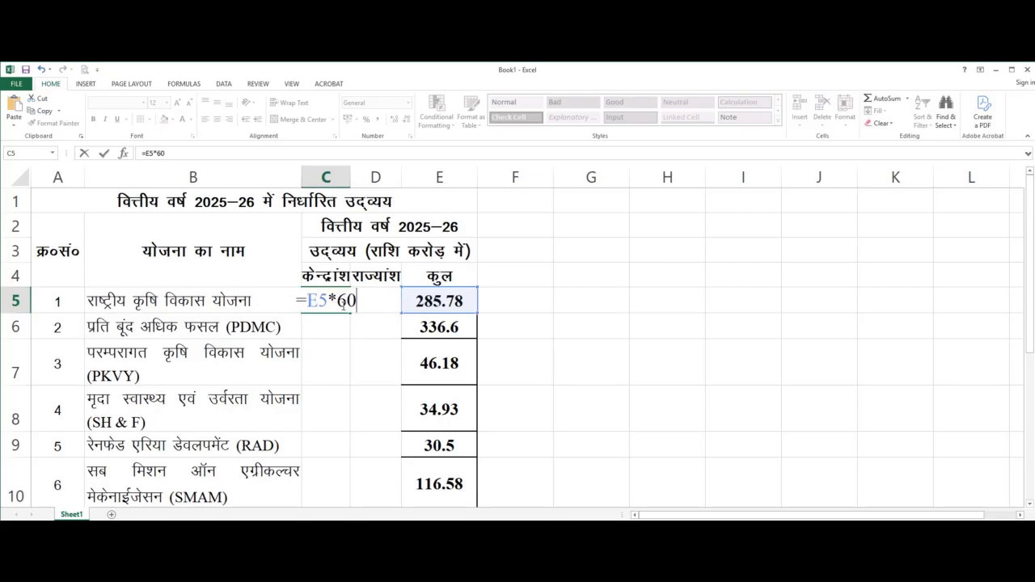
{"action": "type", "text": "%"}
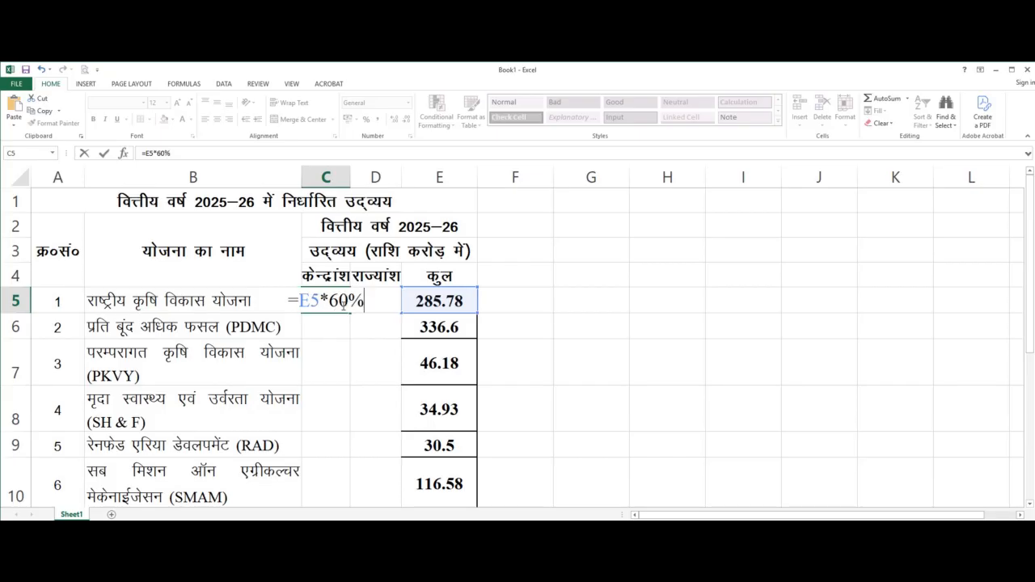
{"action": "key", "text": "Return"}
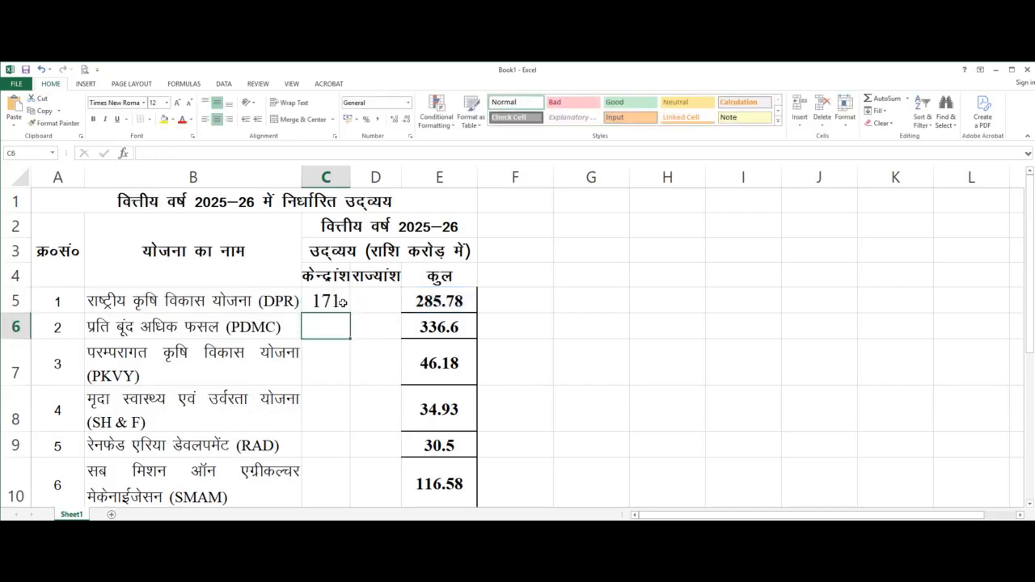
{"action": "double_click", "coordinate": [351, 177]}
{"action": "left_click", "coordinate": [365, 304]}
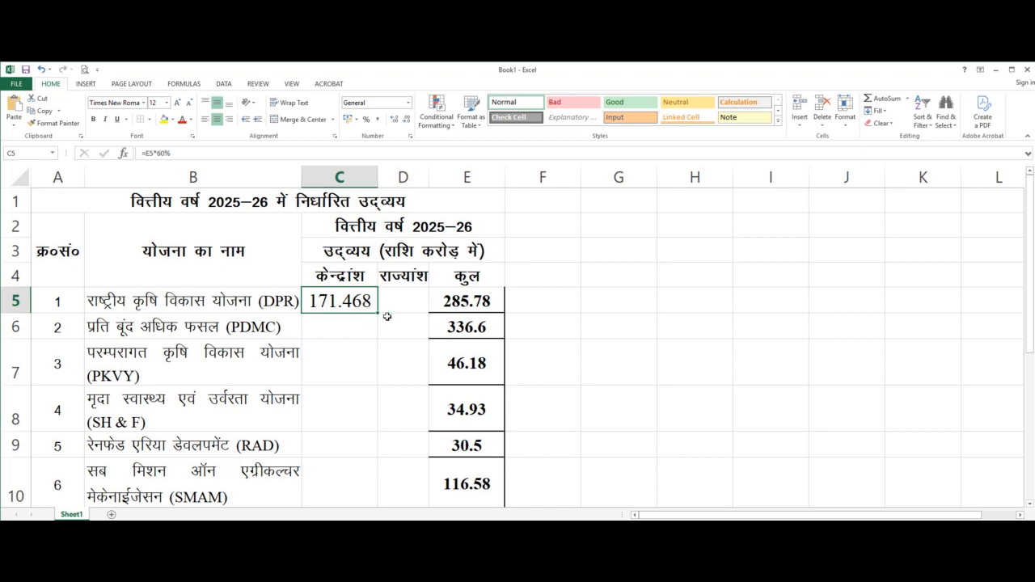
- Clear the formula in C5 and re-enter it as =E5*60%
{"action": "double_click", "coordinate": [366, 302]}
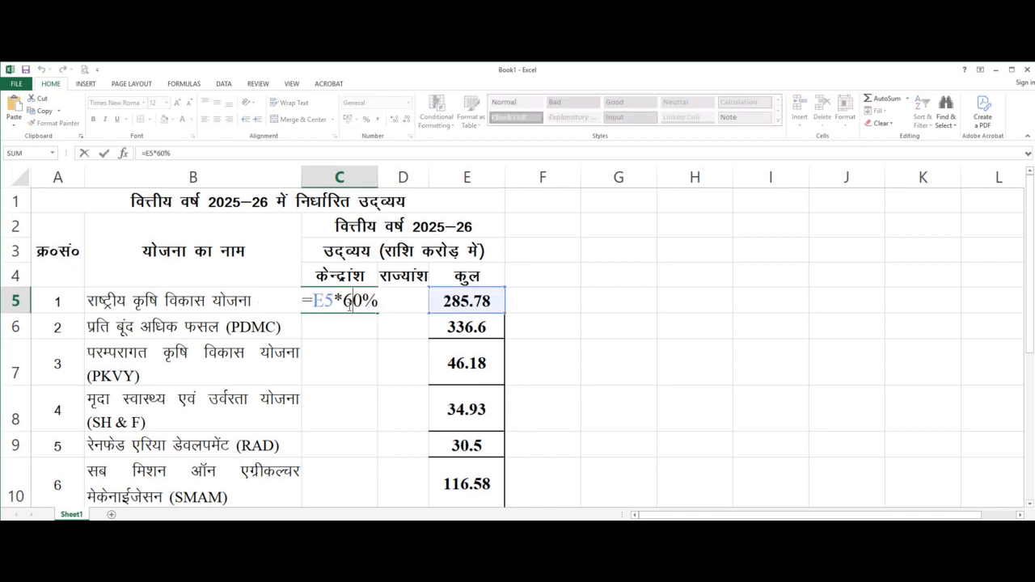
{"action": "left_click_drag", "start_coordinate": [360, 304], "coordinate": [401, 307]}
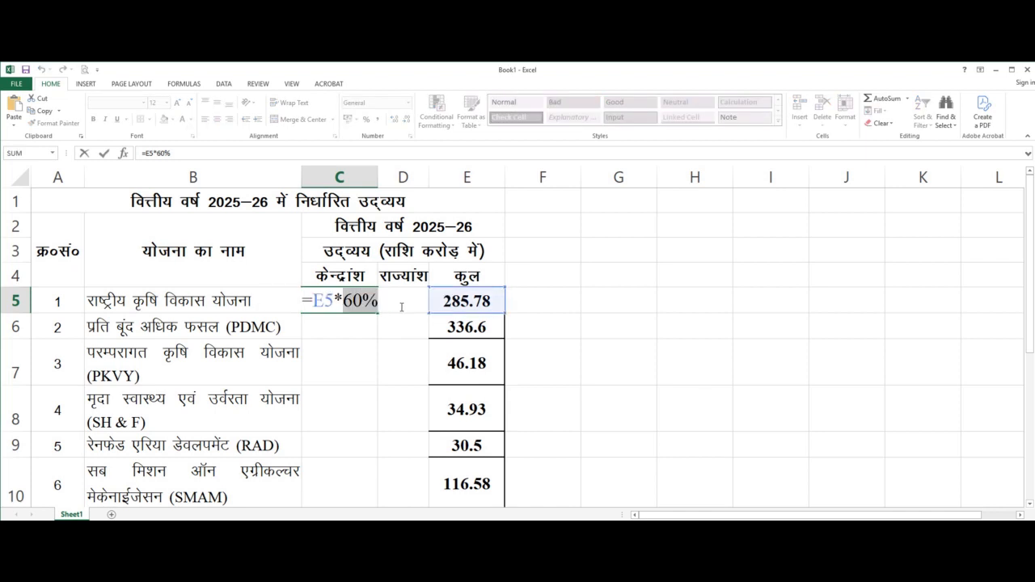
{"action": "key", "text": "BackSpace"}
{"action": "key", "text": "BackSpace"}
{"action": "key", "text": "BackSpace"}
{"action": "key", "text": "BackSpace"}
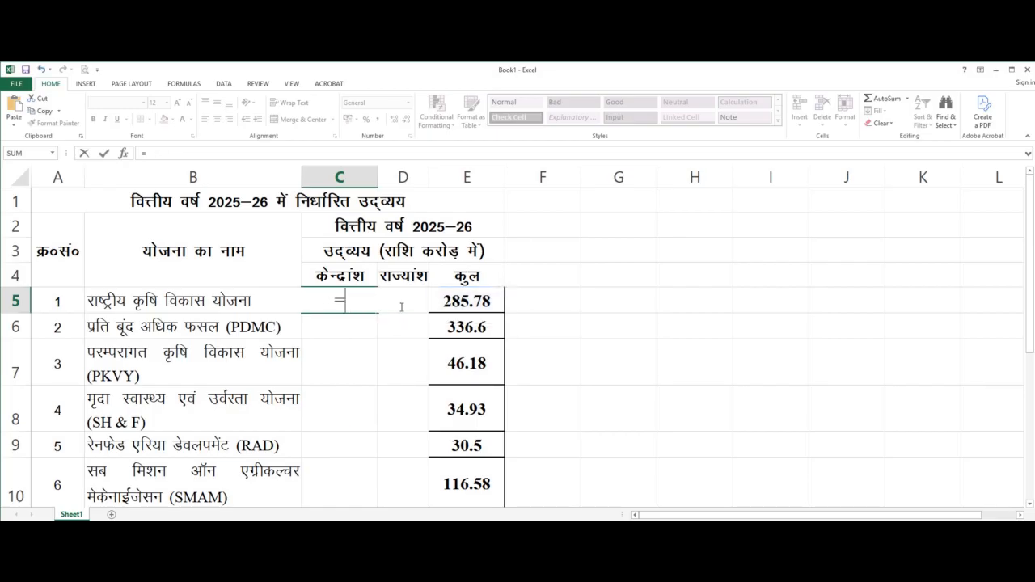
{"action": "type", "text": "="}
{"action": "left_click", "coordinate": [467, 308]}
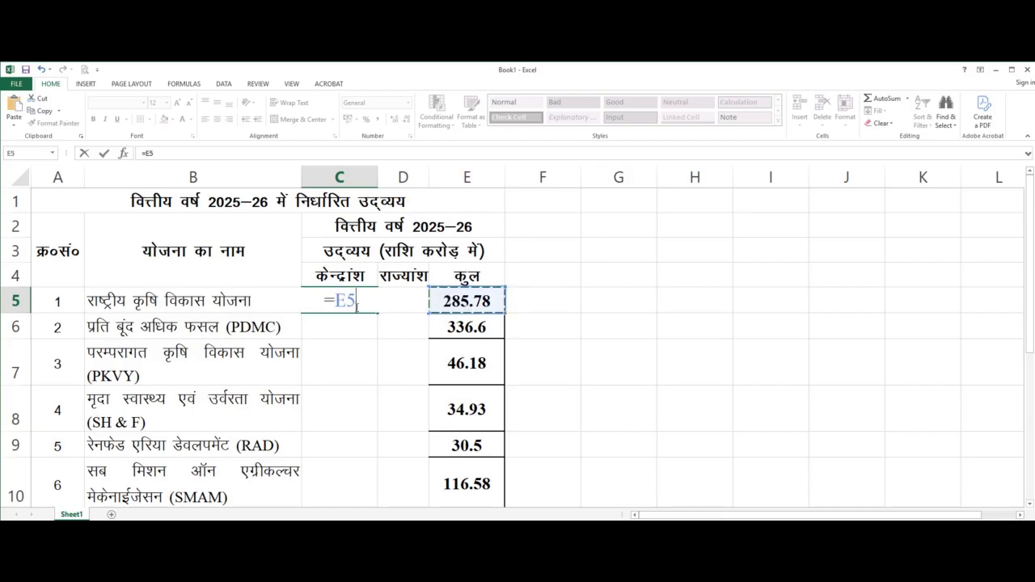
{"action": "type", "text": "*"}
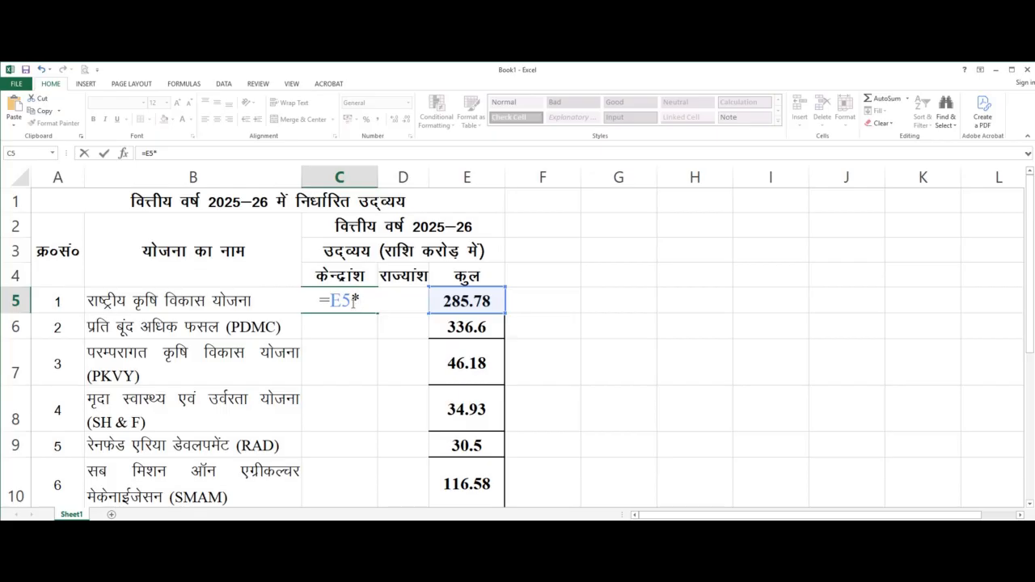
{"action": "type", "text": "60%"}
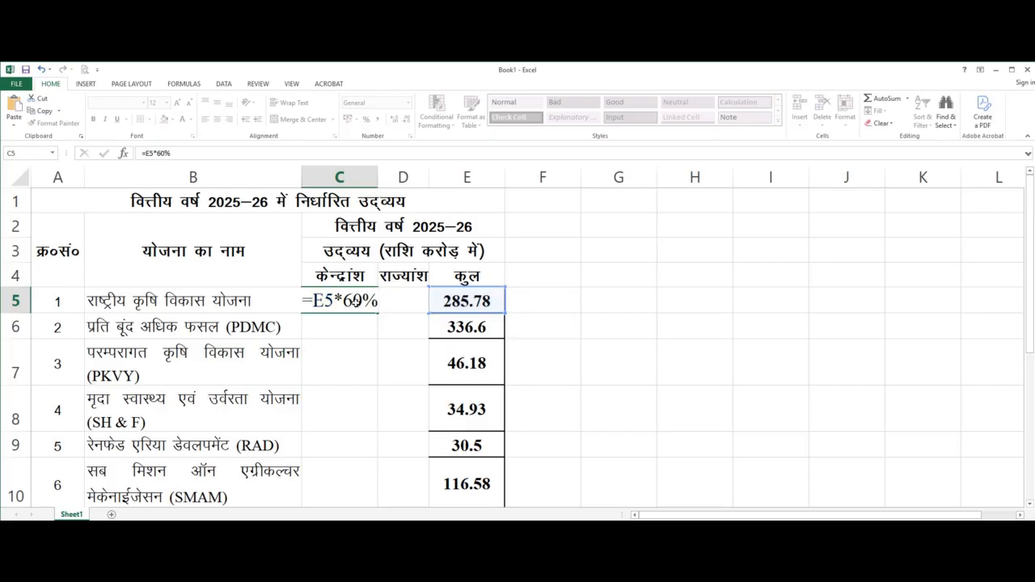
{"action": "key", "text": "Return"}
{"action": "left_click", "coordinate": [356, 301]}
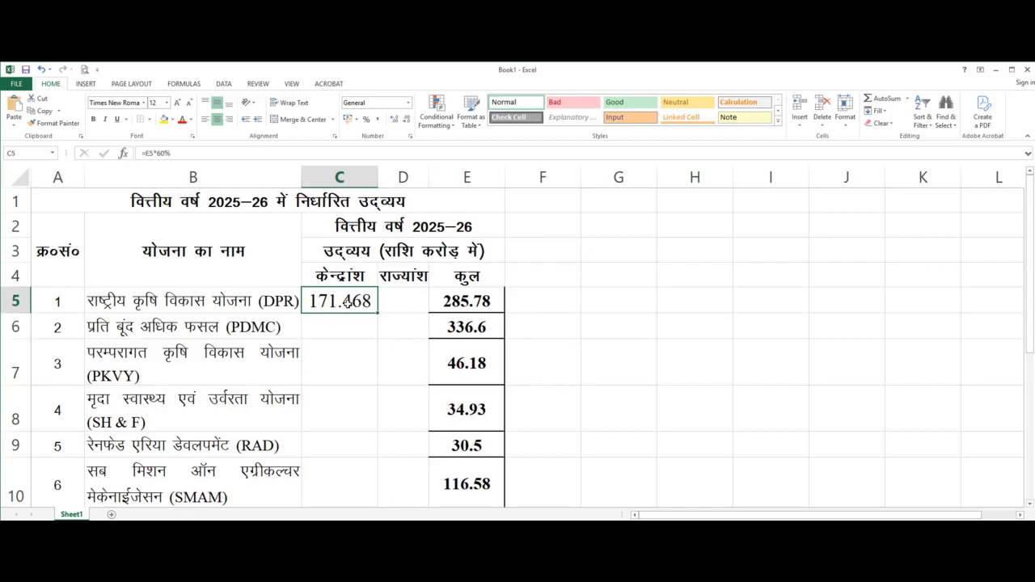
- Adjust the decimal places shown in C5, trying more and fewer, and leave it at five decimals
{"action": "left_click", "coordinate": [393, 122]}
{"action": "left_click", "coordinate": [394, 122]}
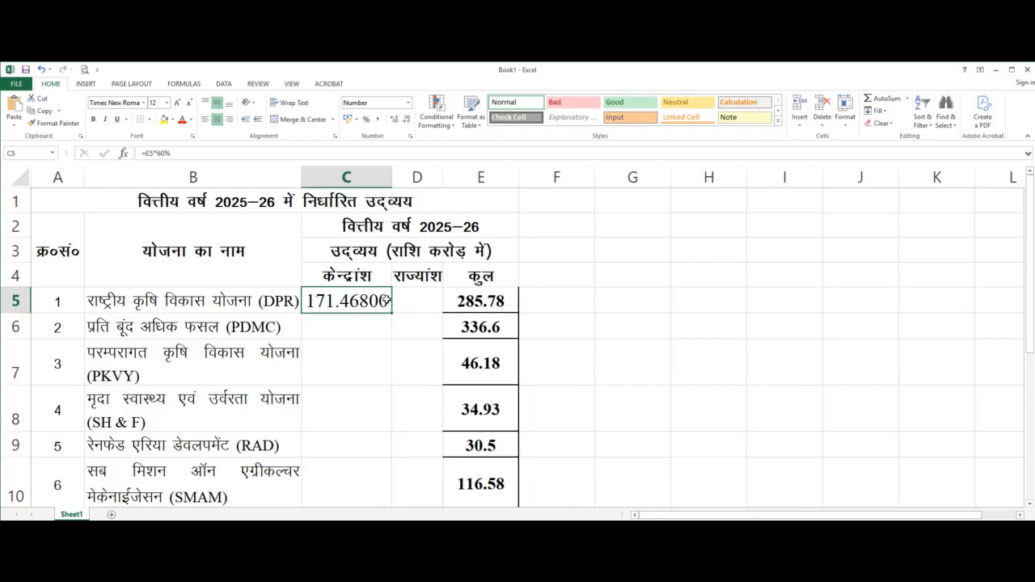
{"action": "left_click", "coordinate": [408, 119]}
{"action": "left_click", "coordinate": [409, 120]}
{"action": "left_click", "coordinate": [396, 120]}
{"action": "left_click", "coordinate": [396, 120]}
{"action": "left_click", "coordinate": [395, 119]}
{"action": "left_click", "coordinate": [408, 120]}
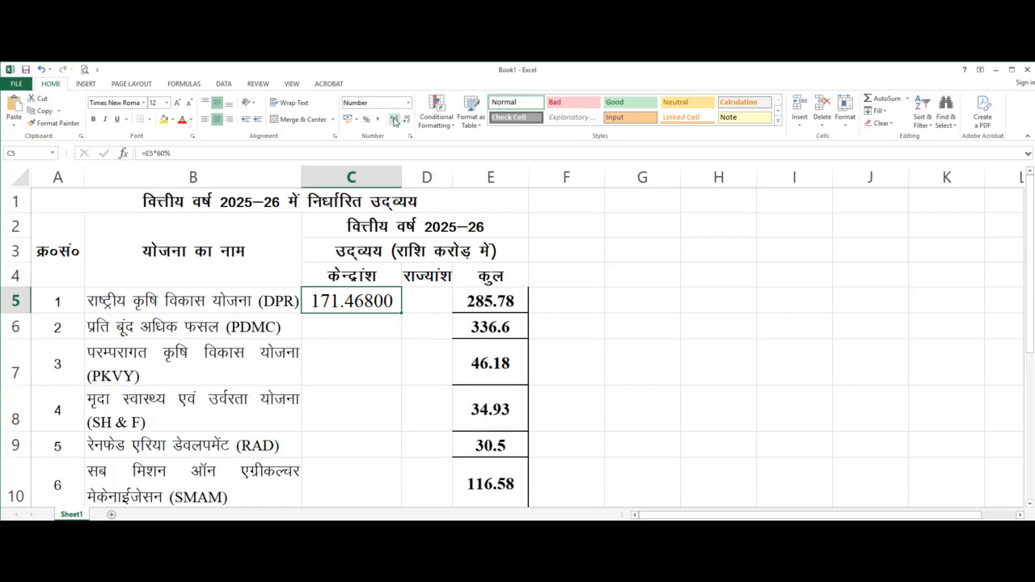
{"action": "left_click", "coordinate": [407, 119]}
{"action": "left_click", "coordinate": [406, 120]}
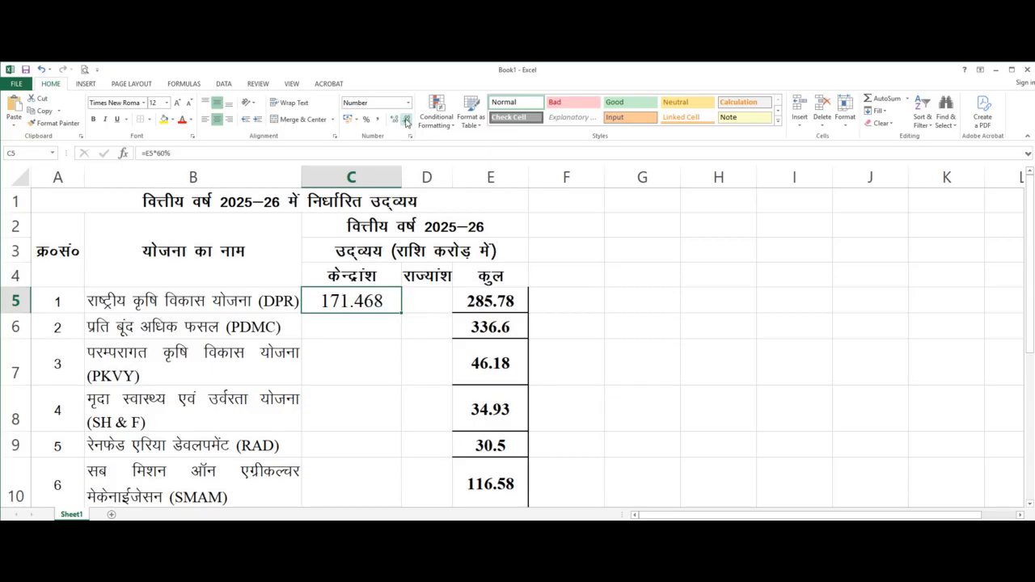
{"action": "left_click", "coordinate": [395, 120]}
{"action": "left_click", "coordinate": [396, 120]}
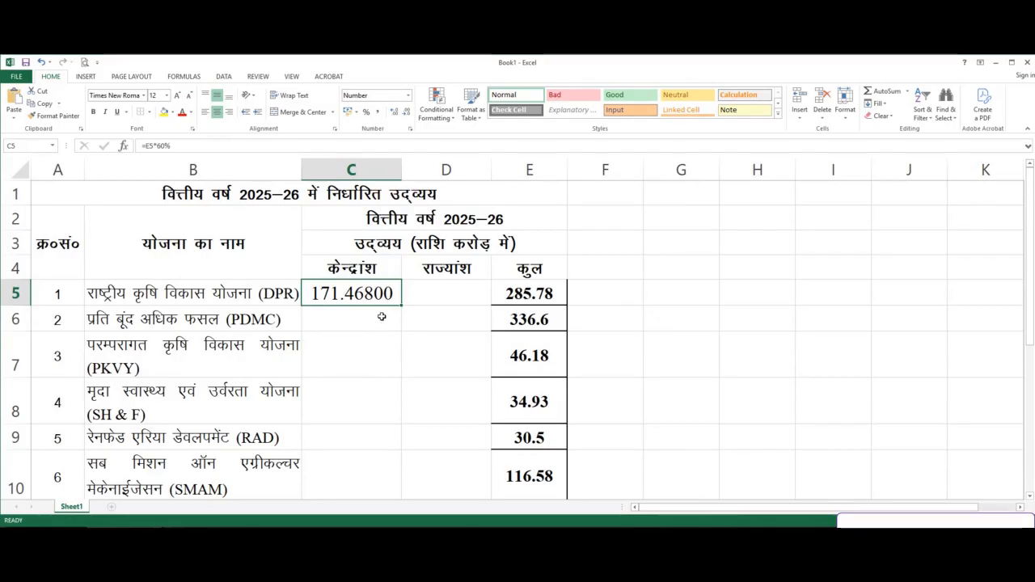
- Copy the formula text =E5*60% from C5 into the राज्यांश cell D5
{"action": "left_click", "coordinate": [382, 337]}
{"action": "left_click", "coordinate": [374, 295]}
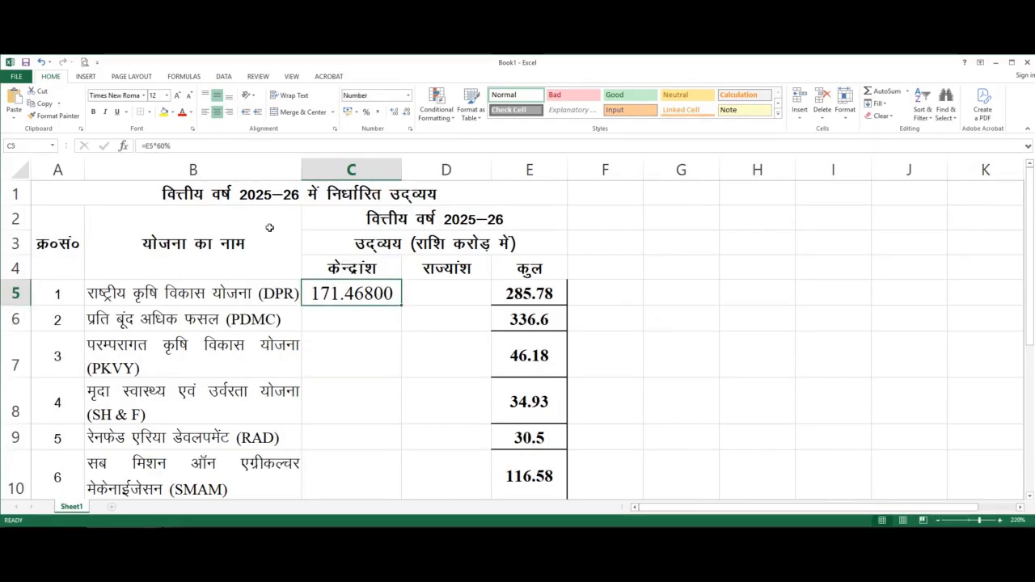
{"action": "left_click", "coordinate": [192, 146]}
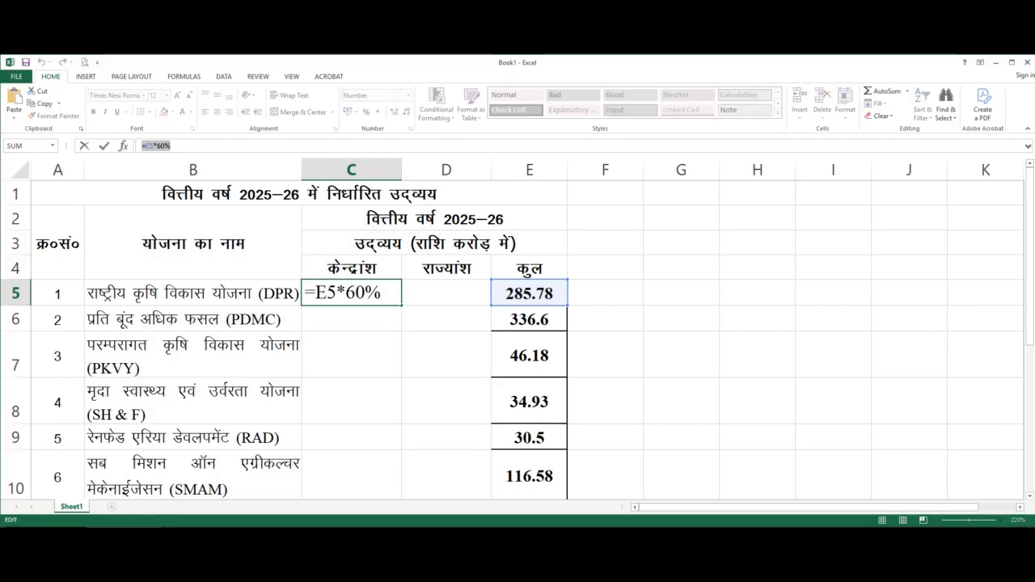
{"action": "key", "text": "Escape"}
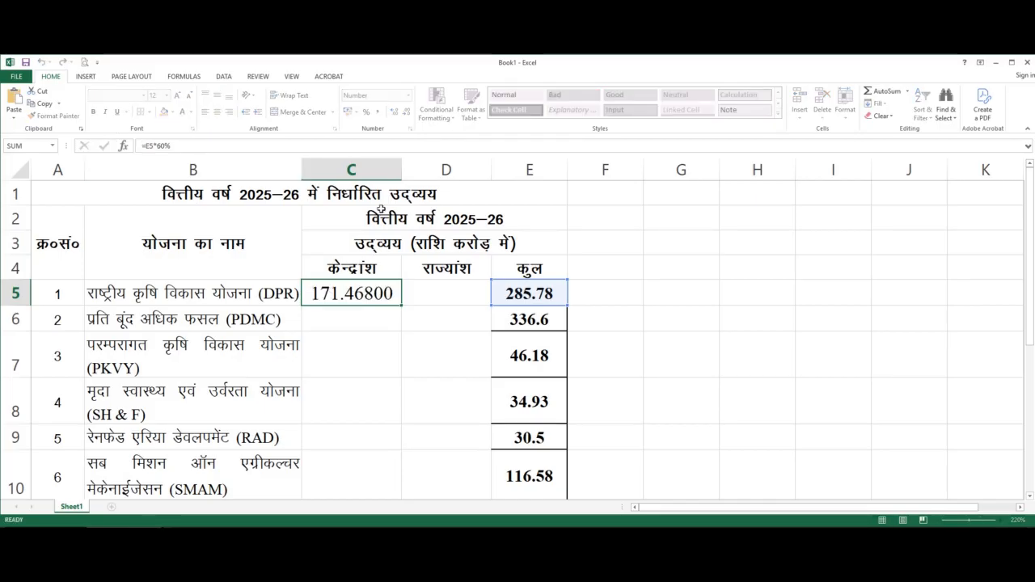
{"action": "left_click", "coordinate": [451, 300]}
{"action": "type", "text": "=E5*60%"}
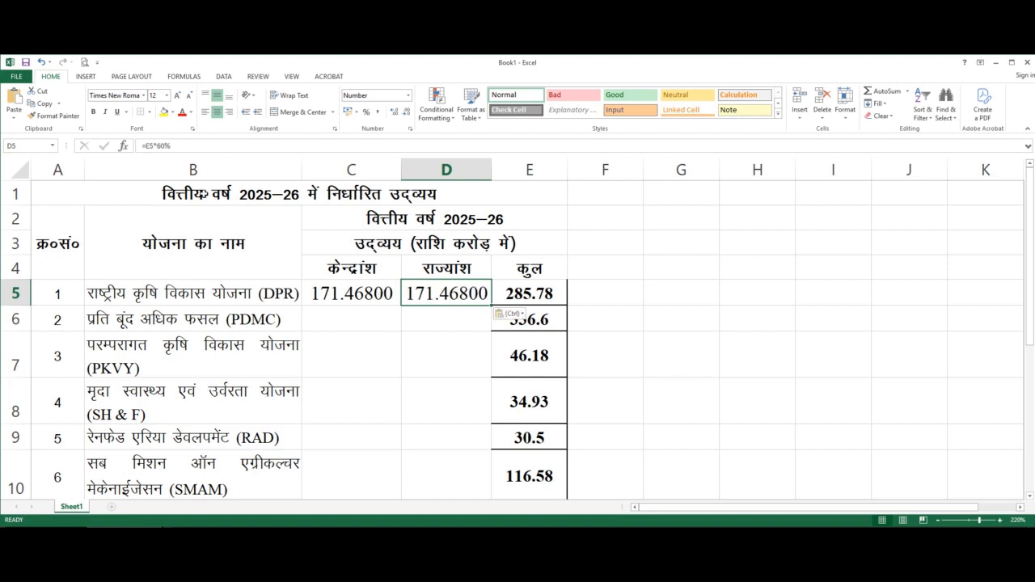
- Change the copied formula in the राज्यांश cell D5 to =E5*40% and reopen the cell to check it
{"action": "left_click", "coordinate": [161, 146]}
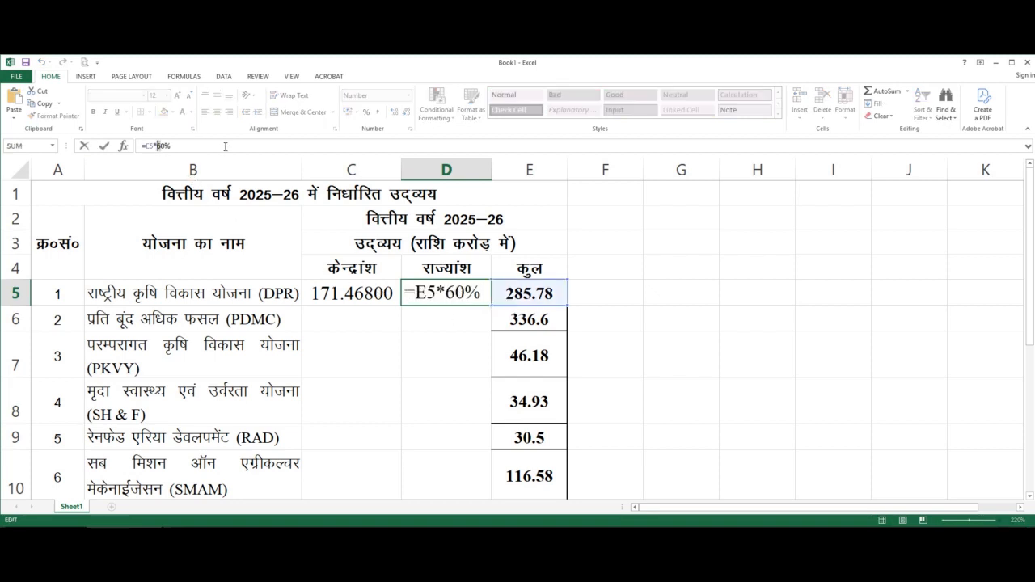
{"action": "key", "text": "Delete"}
{"action": "type", "text": "4"}
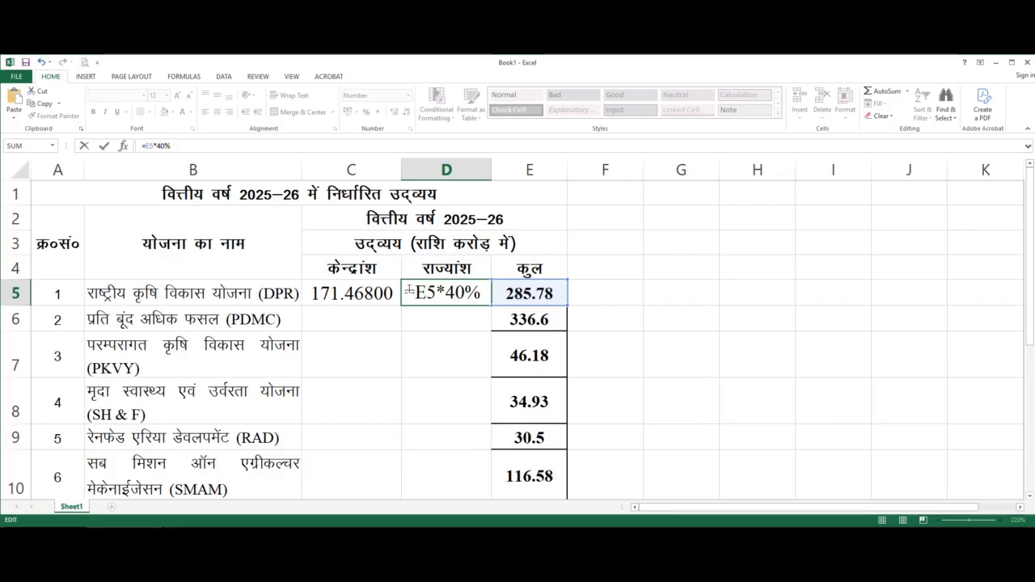
{"action": "key", "text": "Return"}
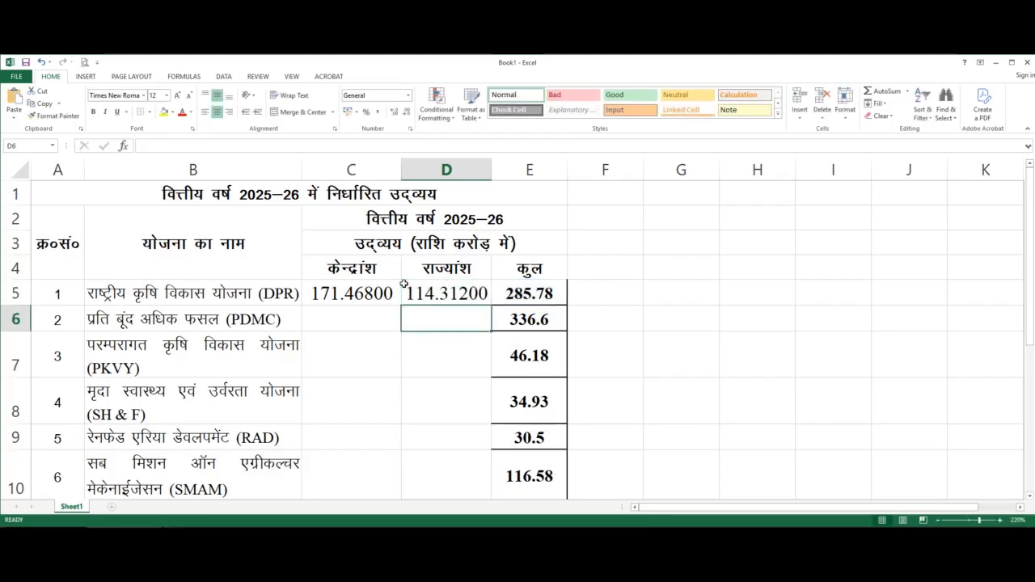
{"action": "double_click", "coordinate": [457, 295]}
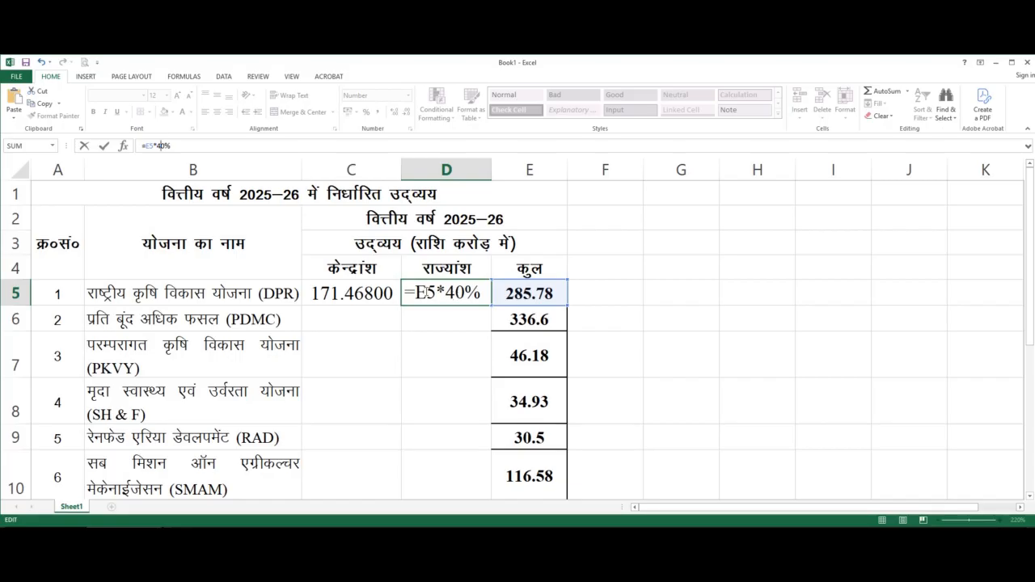
{"action": "key", "text": "Return"}
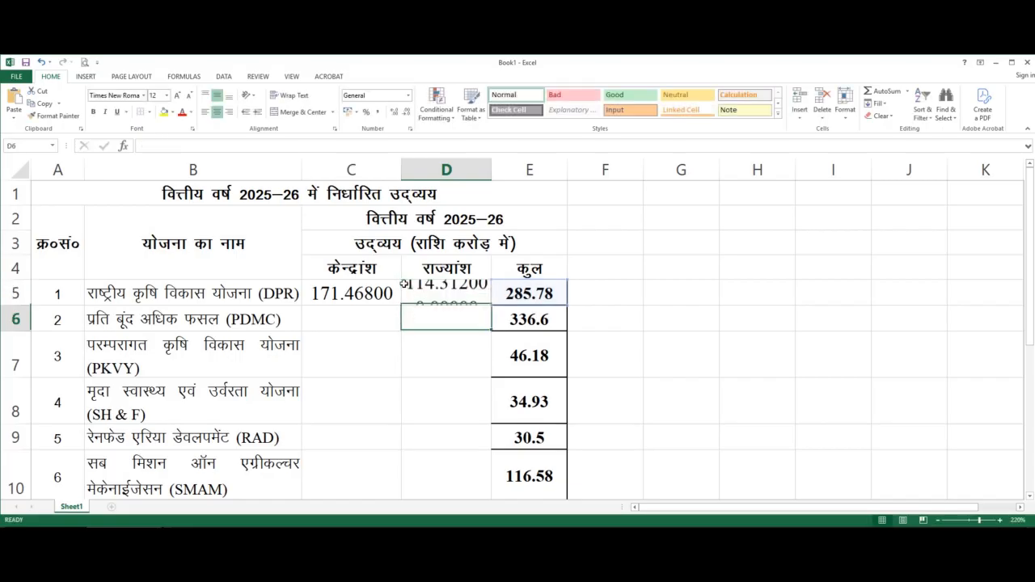
- Copy the formula text =E5*60% from C5 into D5 again
{"action": "double_click", "coordinate": [364, 292]}
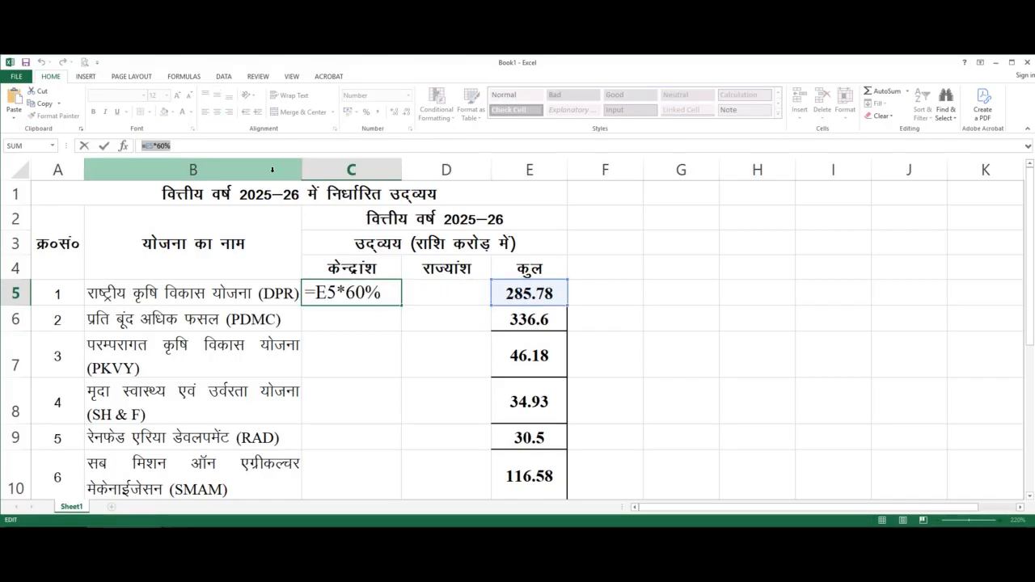
{"action": "key", "text": "ctrl+c"}
{"action": "key", "text": "Escape"}
{"action": "left_click", "coordinate": [447, 293]}
{"action": "key", "text": "ctrl+v"}
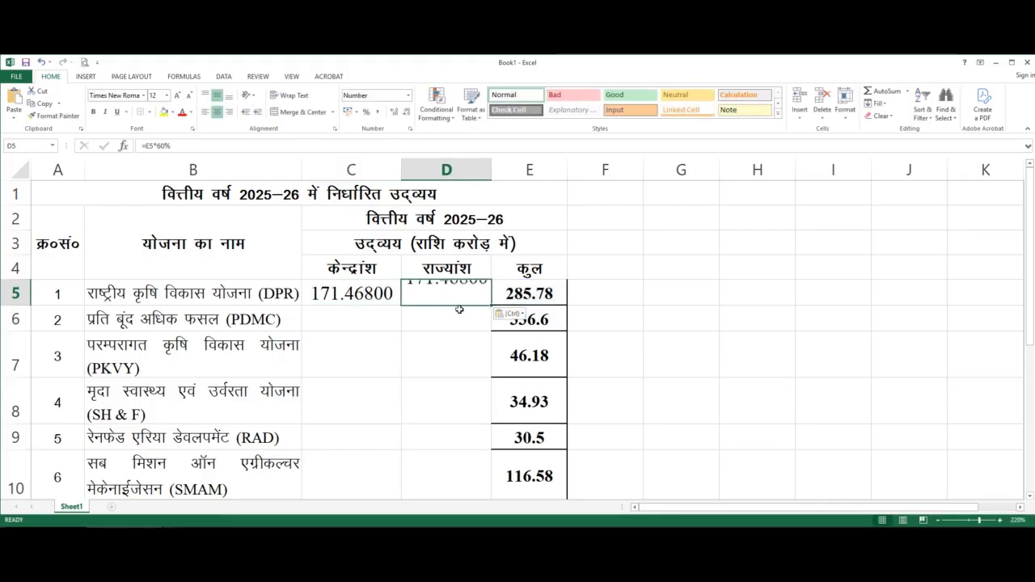
- Edit the percentage in D5's pasted formula from 60% to 40%
{"action": "left_click", "coordinate": [225, 147]}
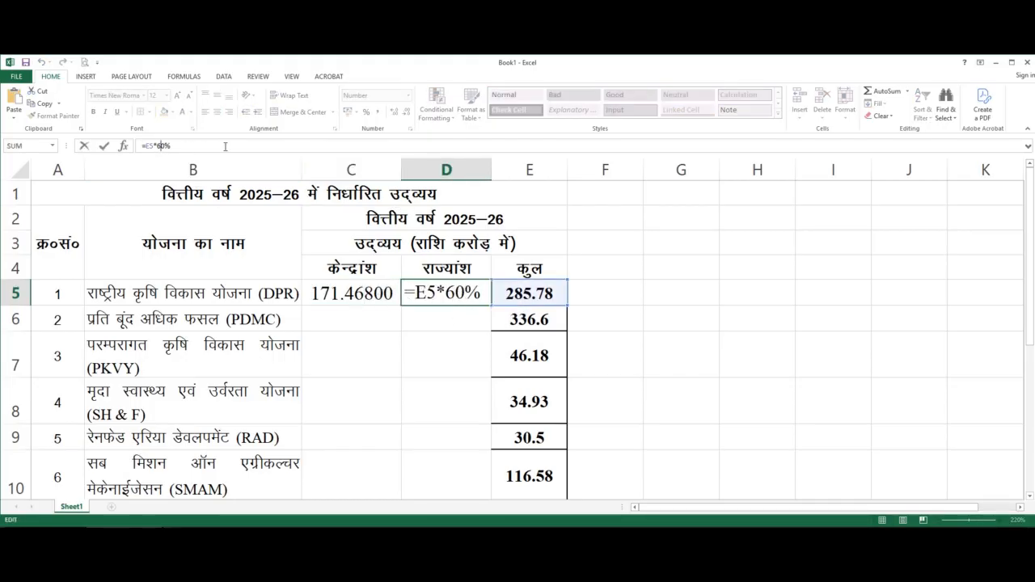
{"action": "key", "text": "Left"}
{"action": "key", "text": "Left"}
{"action": "key", "text": "BackSpace"}
{"action": "type", "text": "4"}
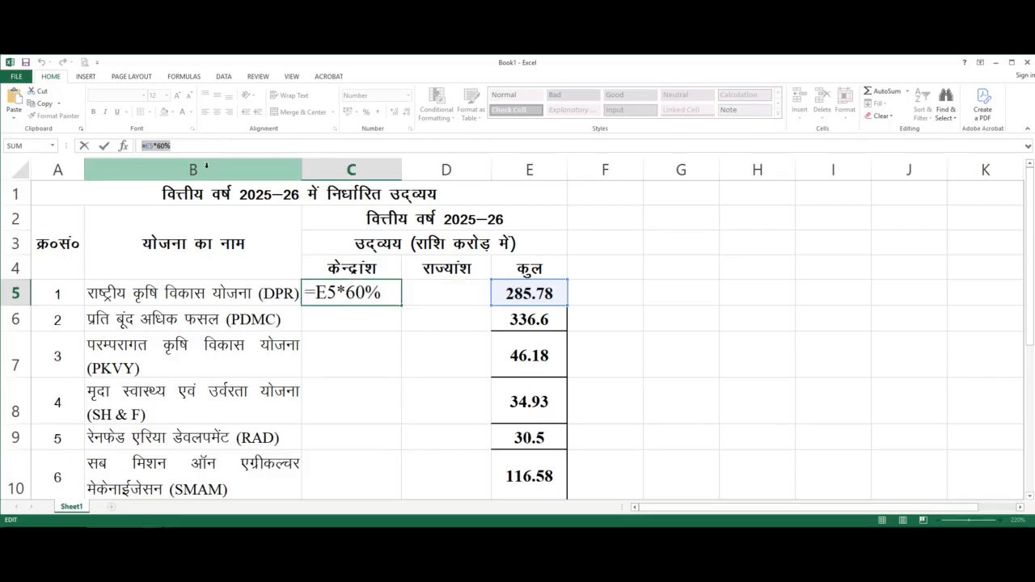
- Paste the formula text =E5*60% from C5 into the empty राज्यांश cell D5
{"action": "key", "text": "Return"}
{"action": "left_click", "coordinate": [446, 296]}
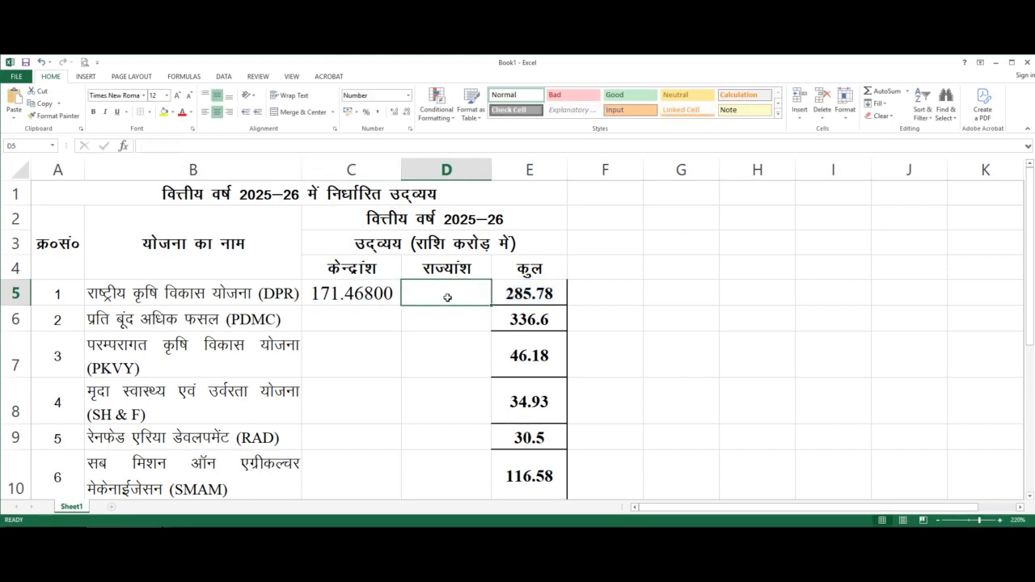
{"action": "key", "text": "ctrl+v"}
- Replace the 6 with 4 in D5's formula, undoing and repeating the edit, so that it reads =E5*40%
{"action": "left_click", "coordinate": [186, 149]}
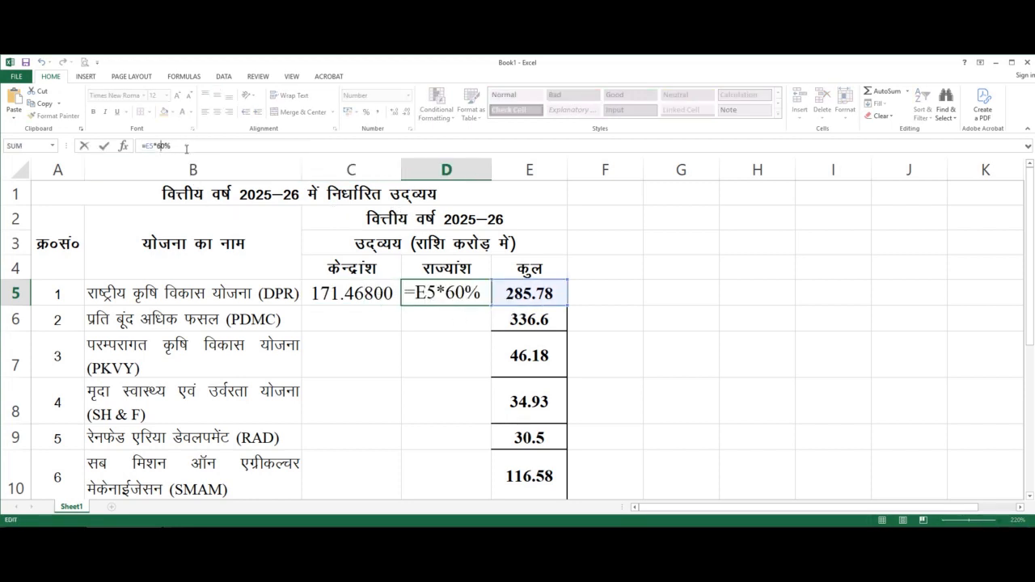
{"action": "key", "text": "Left"}
{"action": "key", "text": "Left"}
{"action": "key", "text": "shift+Left"}
{"action": "type", "text": "4"}
{"action": "key", "text": "ctrl+z"}
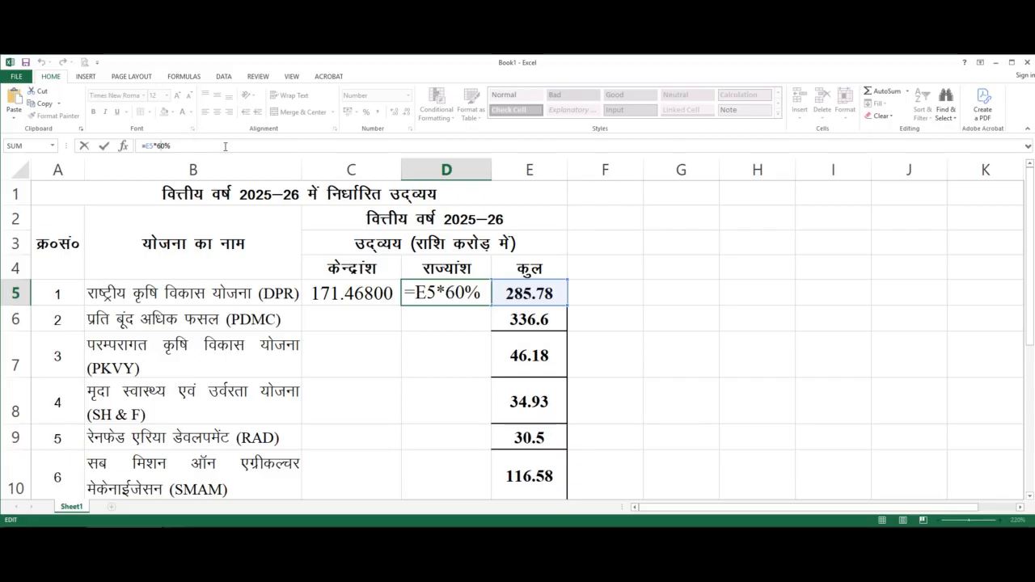
{"action": "type", "text": "4"}
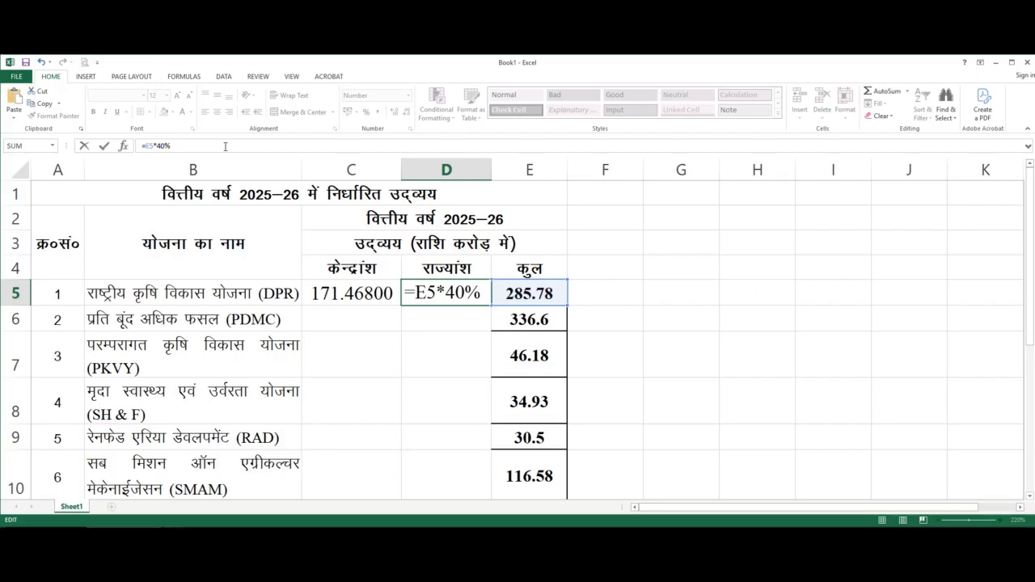
{"action": "key", "text": "ctrl+z"}
{"action": "type", "text": "4"}
{"action": "key", "text": "ctrl+z"}
{"action": "type", "text": "4"}
{"action": "key", "text": "ctrl+z"}
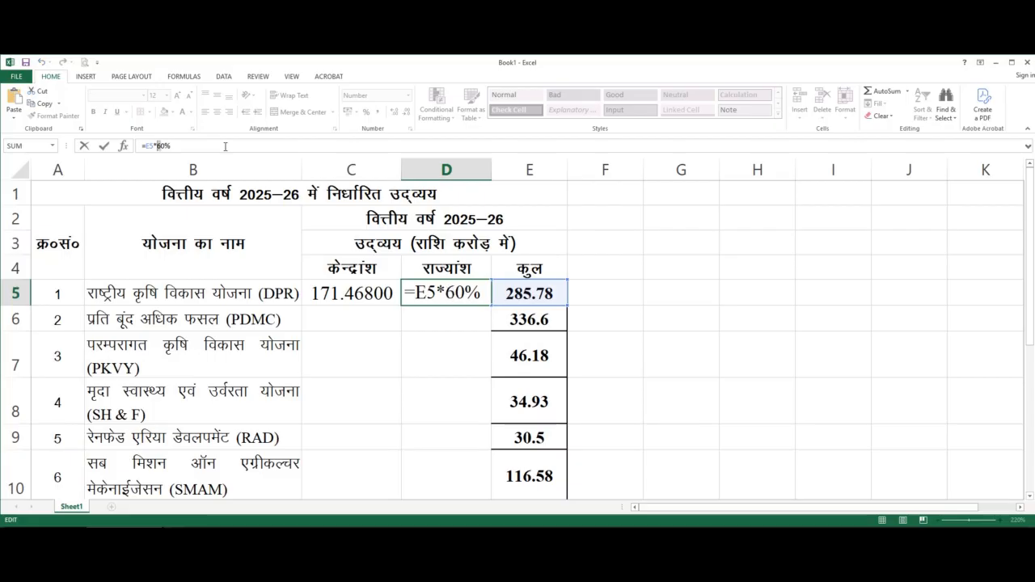
{"action": "type", "text": "4.31200"}
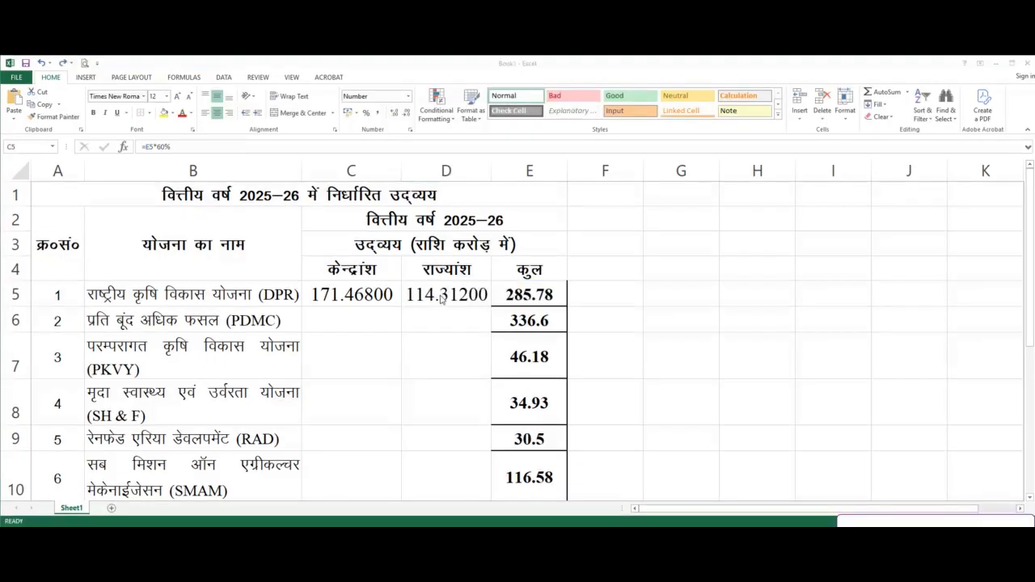
- Try more and fewer decimal places in D5 and leave it at five decimals
{"action": "left_click", "coordinate": [441, 297]}
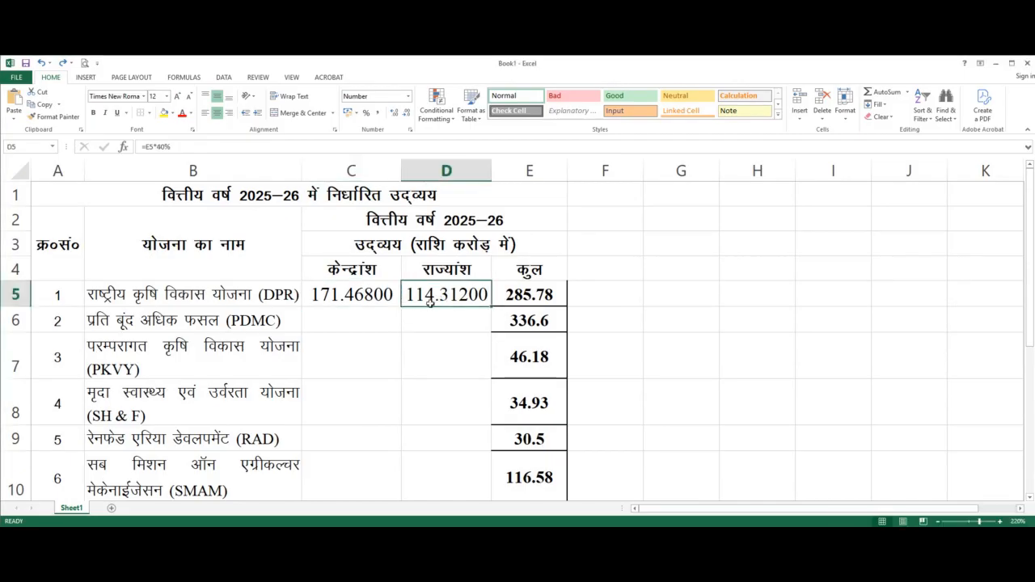
{"action": "left_click", "coordinate": [444, 311]}
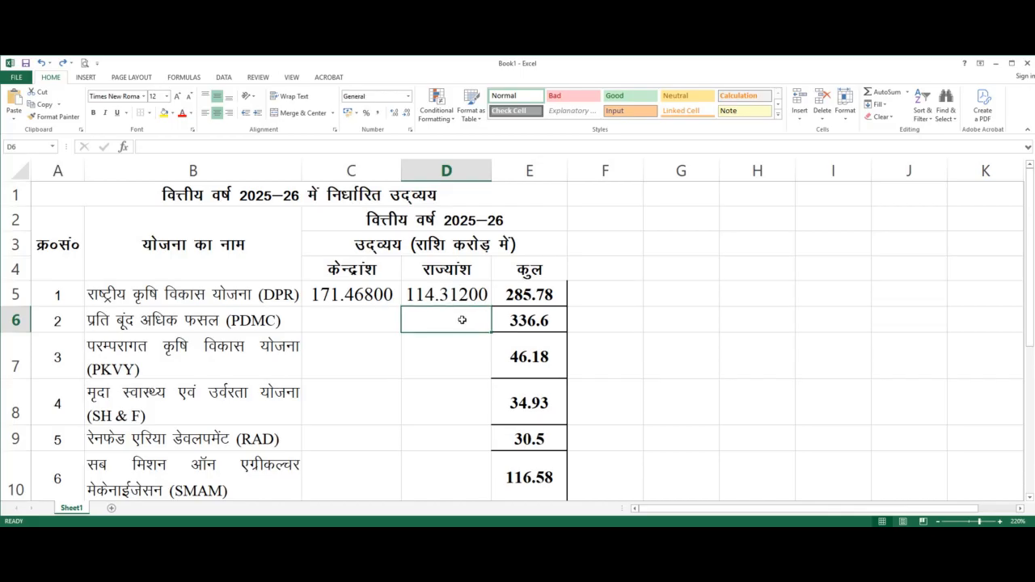
{"action": "left_click", "coordinate": [454, 298]}
{"action": "left_click", "coordinate": [395, 114]}
{"action": "left_click", "coordinate": [394, 114]}
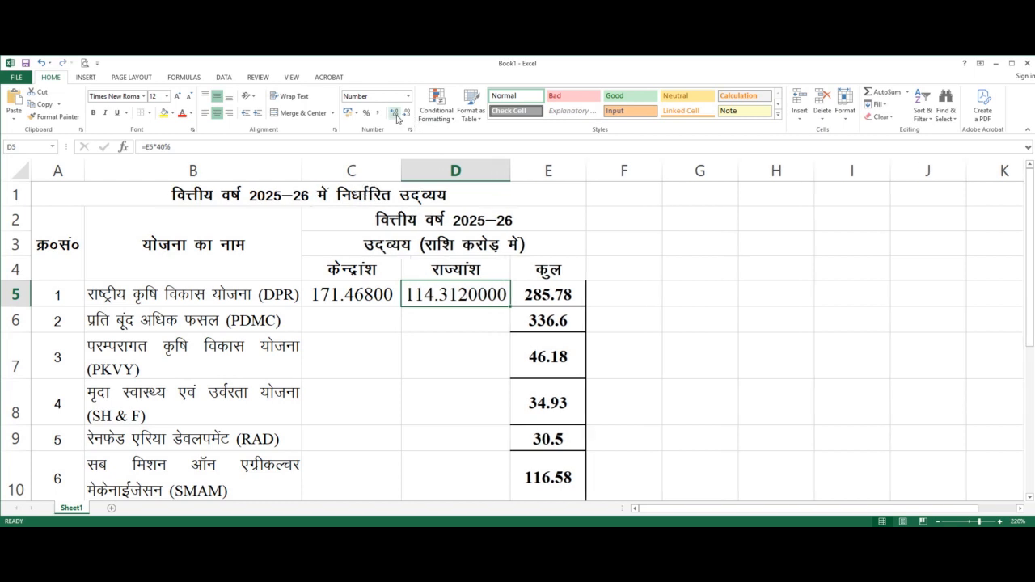
{"action": "left_click", "coordinate": [407, 114]}
{"action": "left_click", "coordinate": [407, 114]}
{"action": "left_click", "coordinate": [407, 115]}
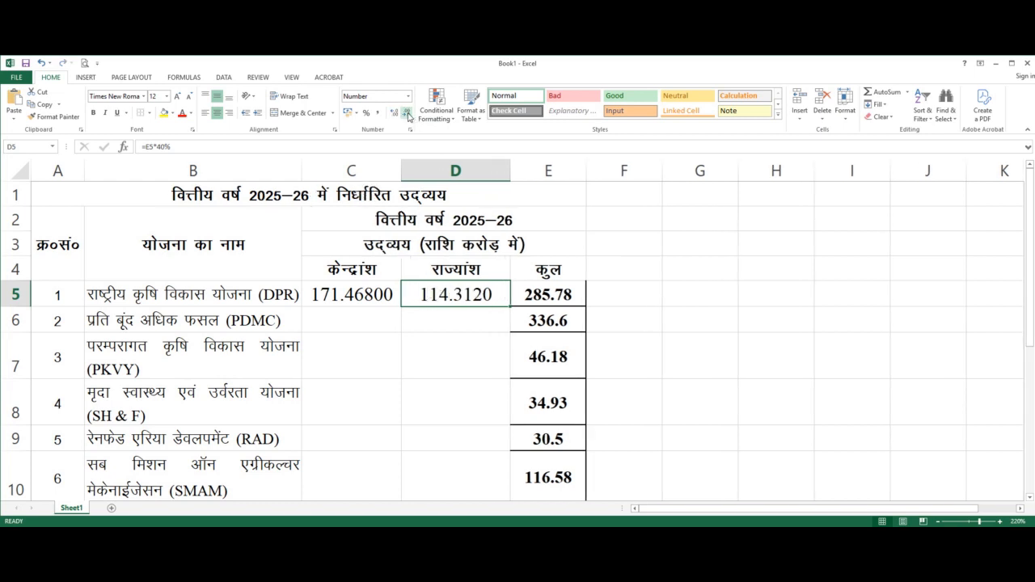
{"action": "left_click", "coordinate": [394, 114]}
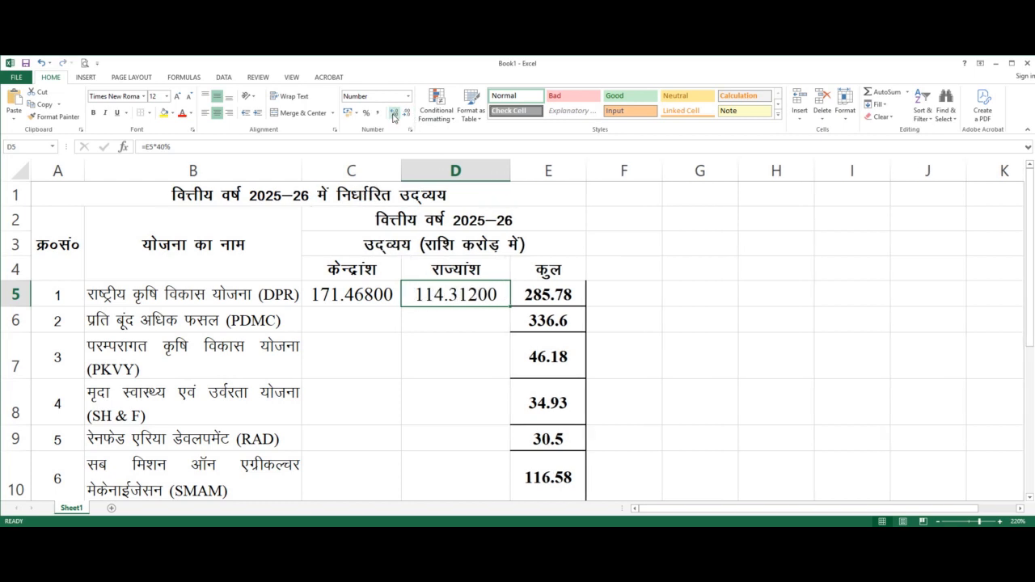
- Try copying the share formulas from C5:D5 into rows 6 and 7, and undo the paste
{"action": "left_click_drag", "start_coordinate": [379, 296], "coordinate": [443, 292]}
{"action": "left_click", "coordinate": [357, 296]}
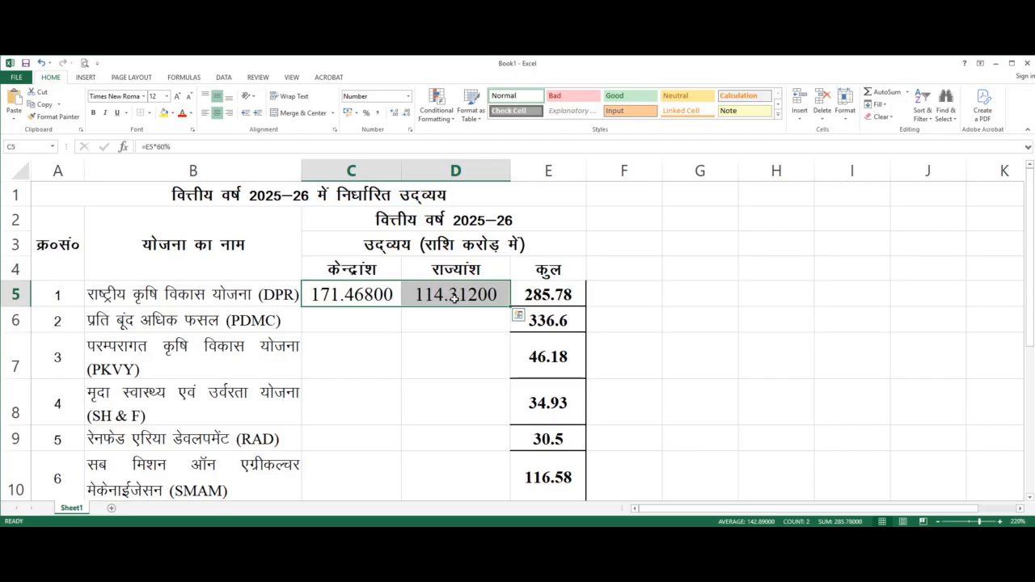
{"action": "key", "text": "ctrl+c"}
{"action": "left_click", "coordinate": [472, 363], "text": "shift"}
{"action": "key", "text": "ctrl+v"}
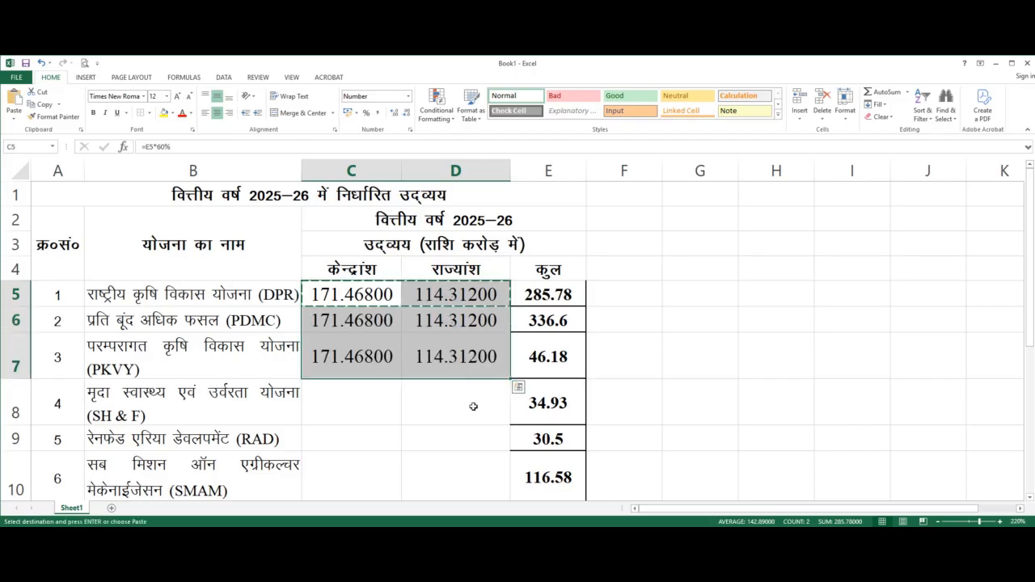
{"action": "left_click", "coordinate": [467, 416]}
{"action": "left_click", "coordinate": [359, 296]}
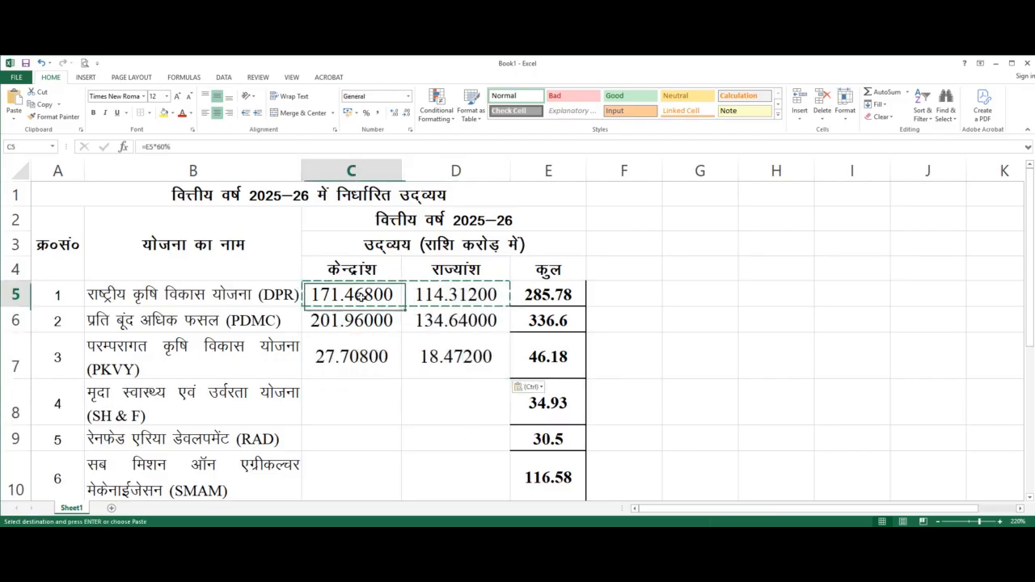
{"action": "key", "text": "Escape"}
{"action": "key", "text": "ctrl+z"}
- Fill the केन्द्रांश and राज्यांश formulas from C5:D5 down through row 11
{"action": "left_click_drag", "start_coordinate": [370, 296], "coordinate": [448, 298]}
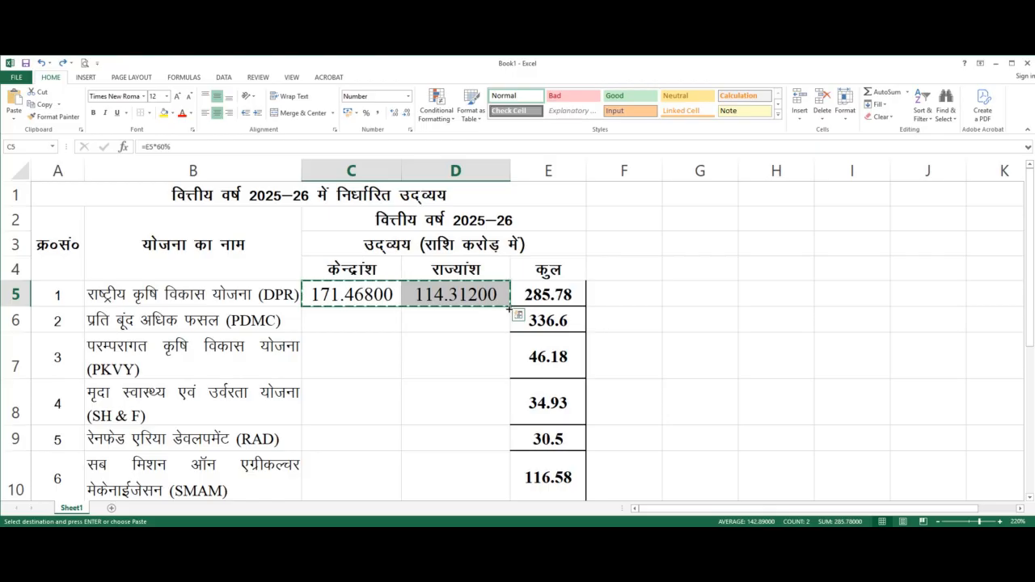
{"action": "double_click", "coordinate": [502, 318]}
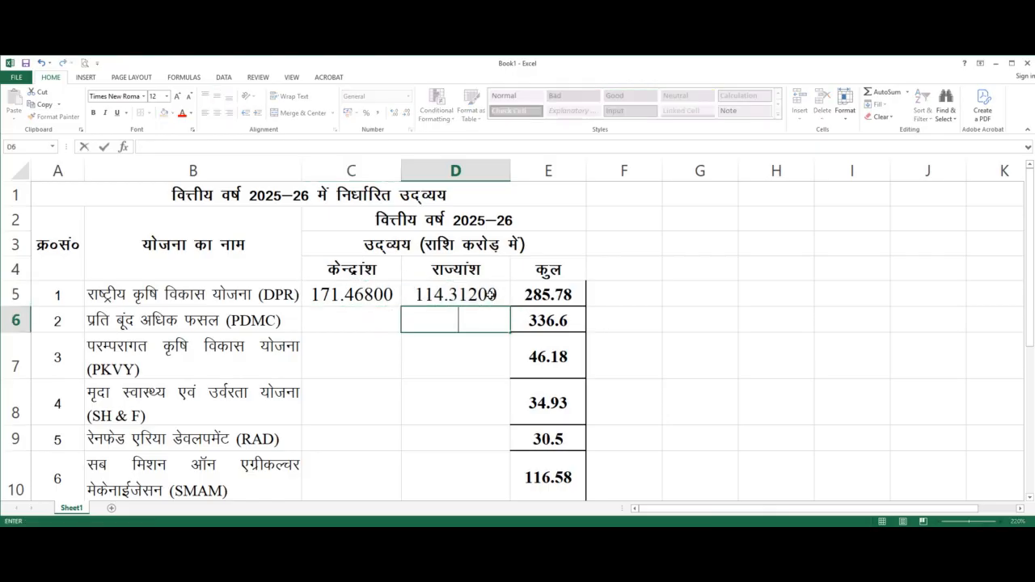
{"action": "left_click", "coordinate": [491, 296]}
{"action": "left_click_drag", "start_coordinate": [356, 296], "coordinate": [509, 426]}
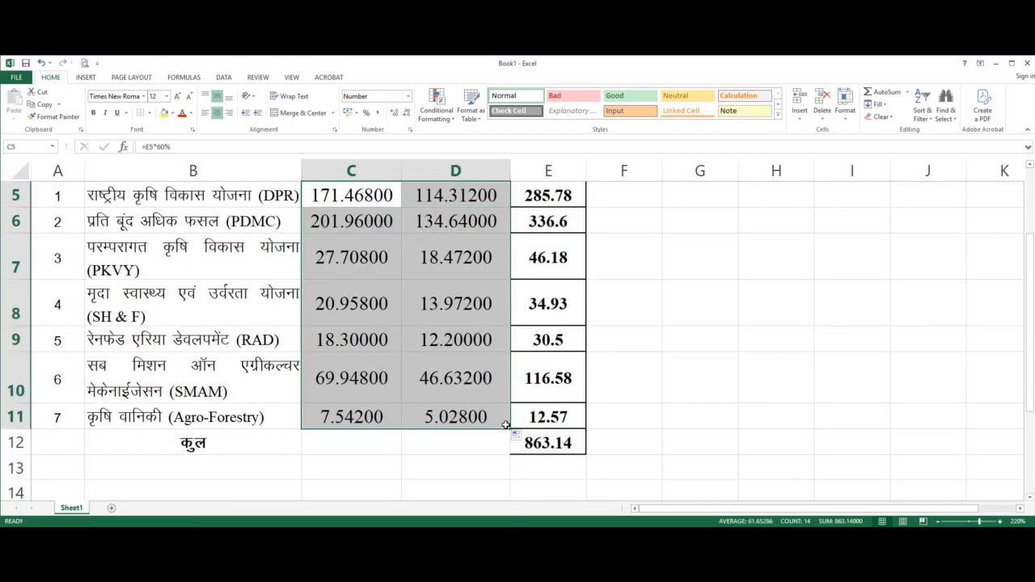
- Review the filled केन्द्रांश values in column C against the scheme names in column B
{"action": "left_click", "coordinate": [351, 416]}
{"action": "left_click", "coordinate": [351, 441]}
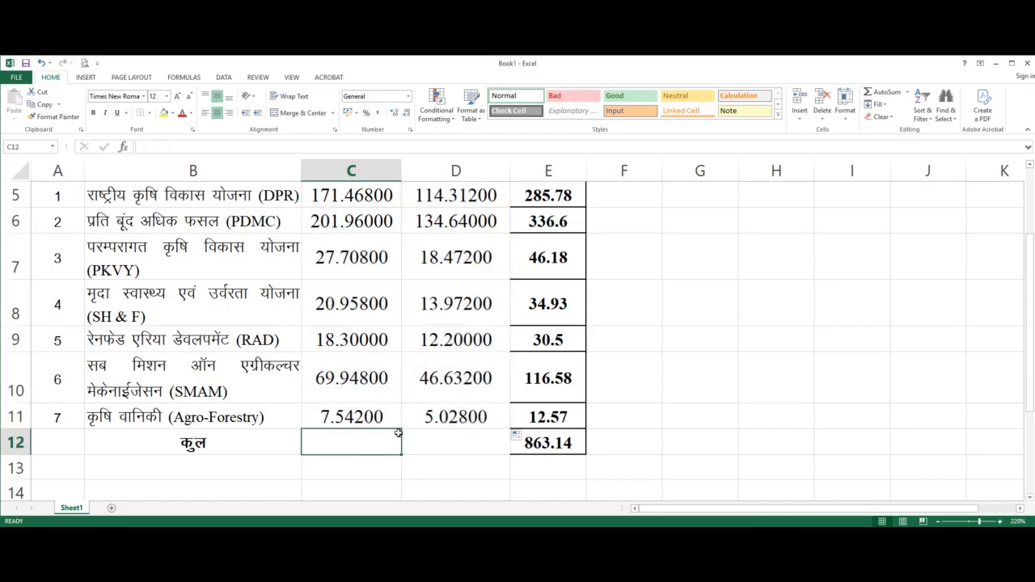
{"action": "left_click", "coordinate": [366, 380], "text": "shift"}
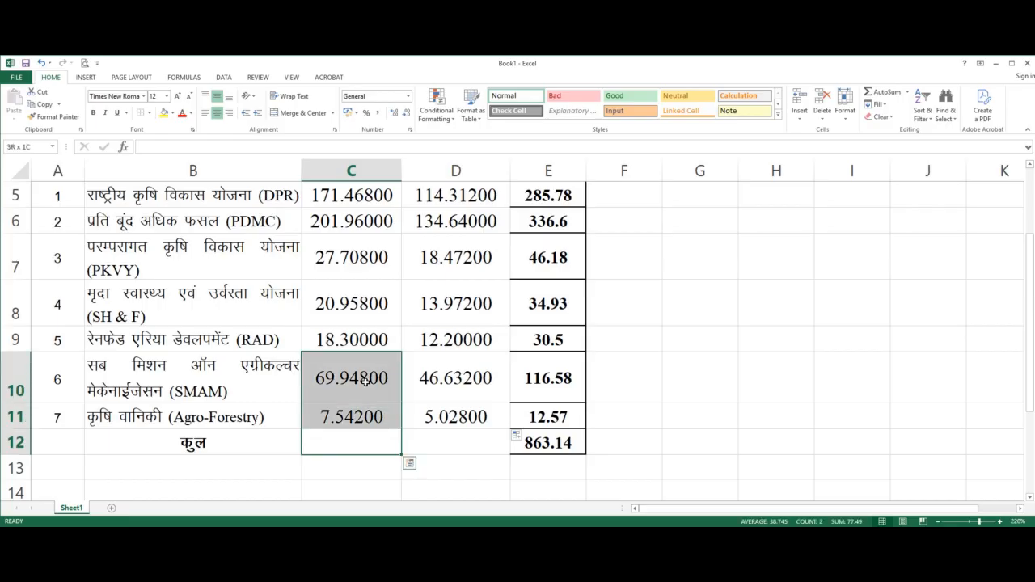
{"action": "left_click", "coordinate": [364, 315]}
{"action": "left_click", "coordinate": [189, 300]}
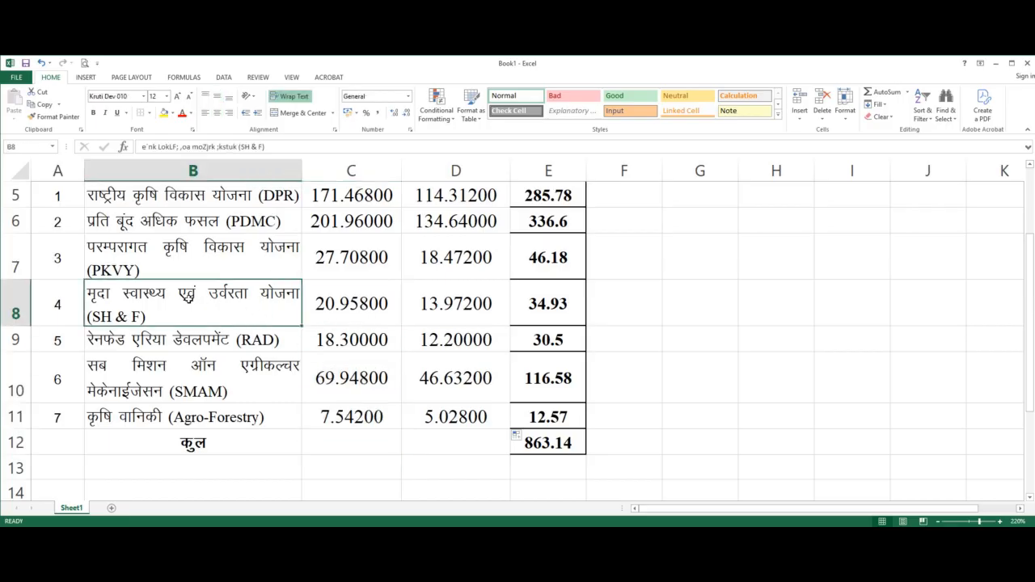
{"action": "left_click", "coordinate": [356, 314]}
{"action": "left_click", "coordinate": [218, 340]}
{"action": "left_click", "coordinate": [315, 341]}
{"action": "left_click", "coordinate": [259, 380]}
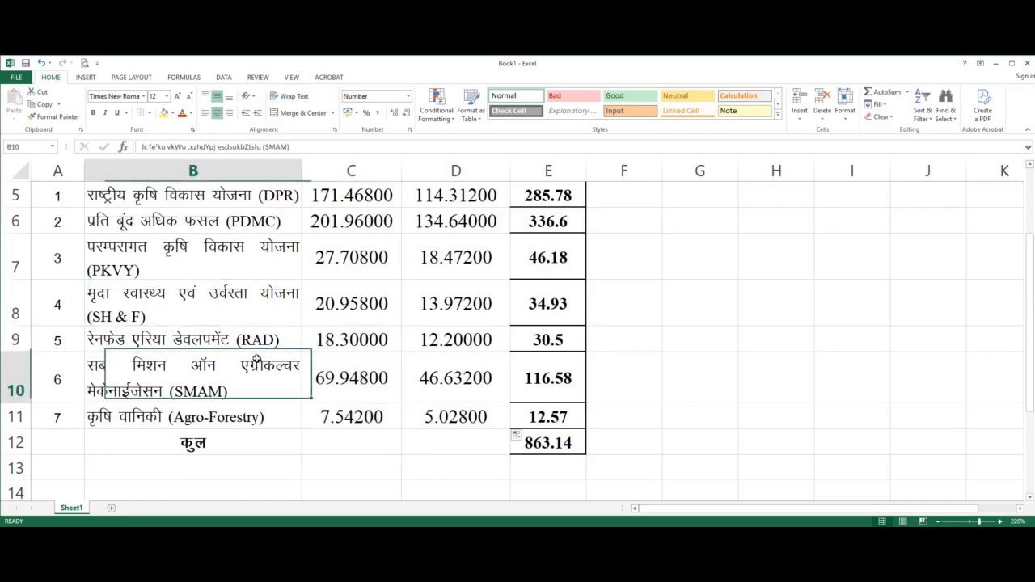
{"action": "left_click", "coordinate": [307, 396]}
{"action": "left_click", "coordinate": [311, 419]}
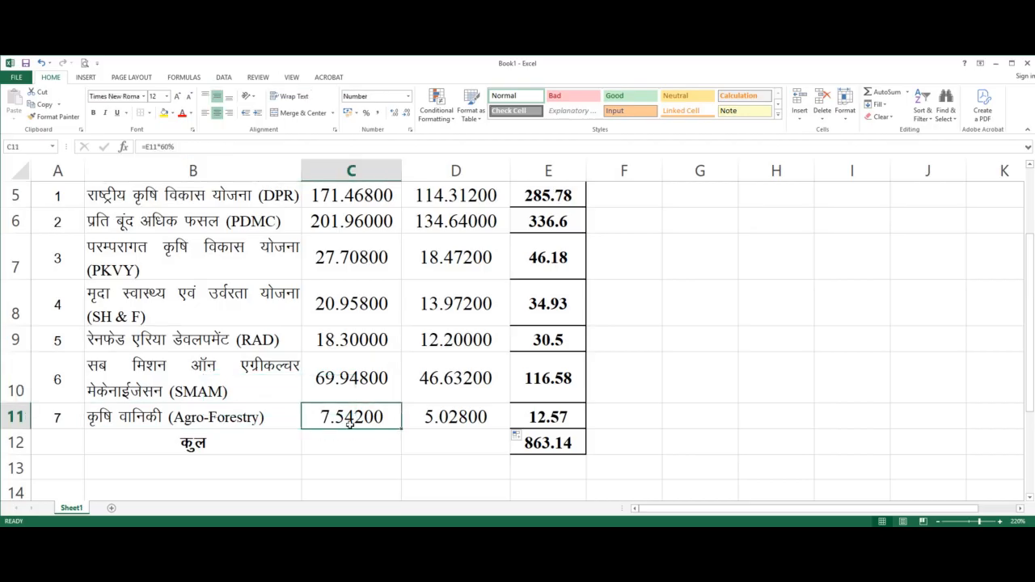
- Total the केन्द्रांश values C5:C11 in the कुल row cell C12 with AutoSum
{"action": "left_click_drag", "start_coordinate": [340, 443], "coordinate": [349, 270]}
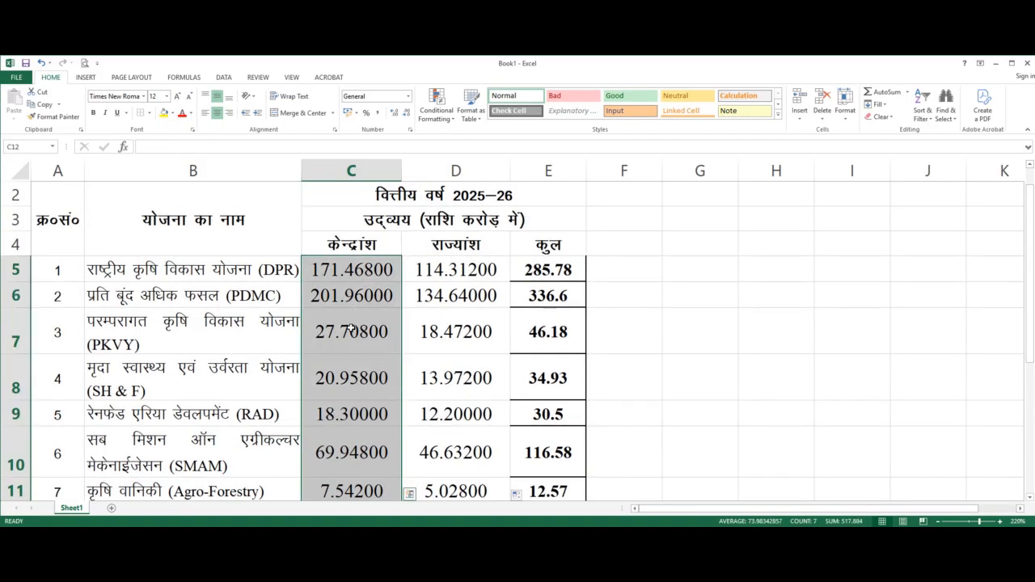
{"action": "scroll", "coordinate": [352, 360], "scroll_direction": "down", "scroll_amount": 2}
{"action": "scroll", "coordinate": [354, 369], "scroll_direction": "up", "scroll_amount": 1}
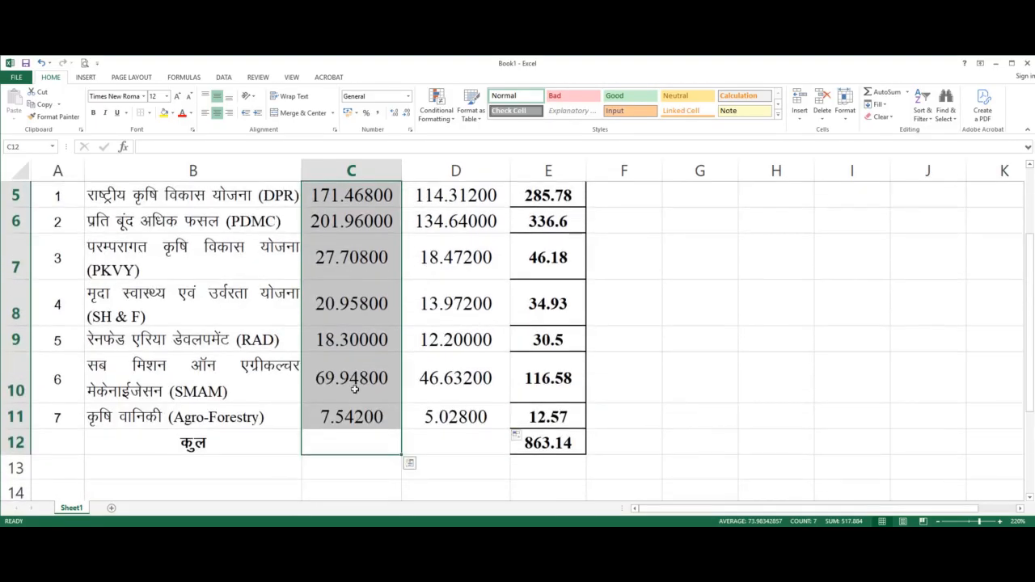
{"action": "scroll", "coordinate": [353, 371], "scroll_direction": "up", "scroll_amount": 1}
{"action": "scroll", "coordinate": [354, 389], "scroll_direction": "down", "scroll_amount": 1}
{"action": "scroll", "coordinate": [354, 389], "scroll_direction": "down", "scroll_amount": 1}
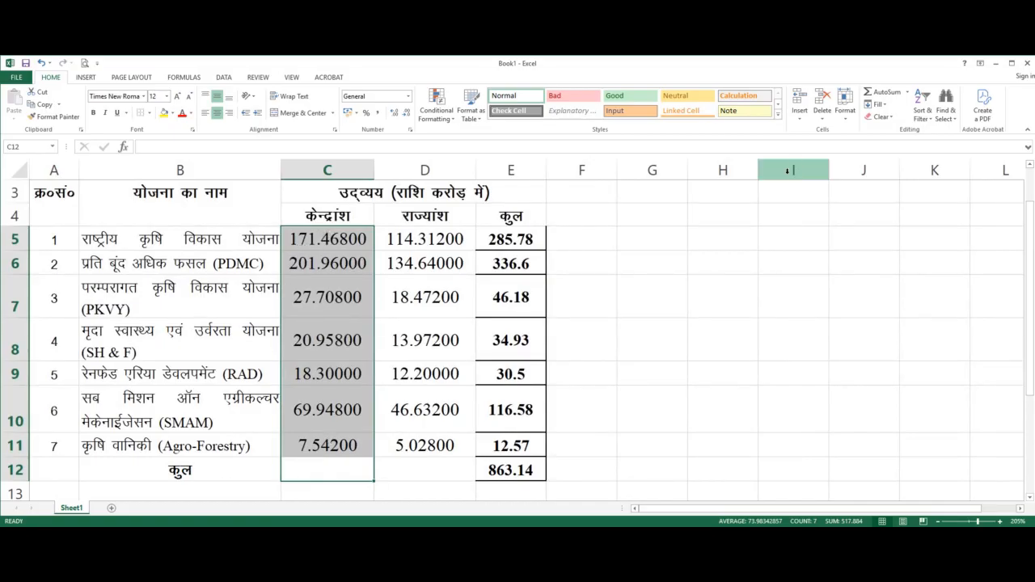
{"action": "left_click", "coordinate": [884, 93]}
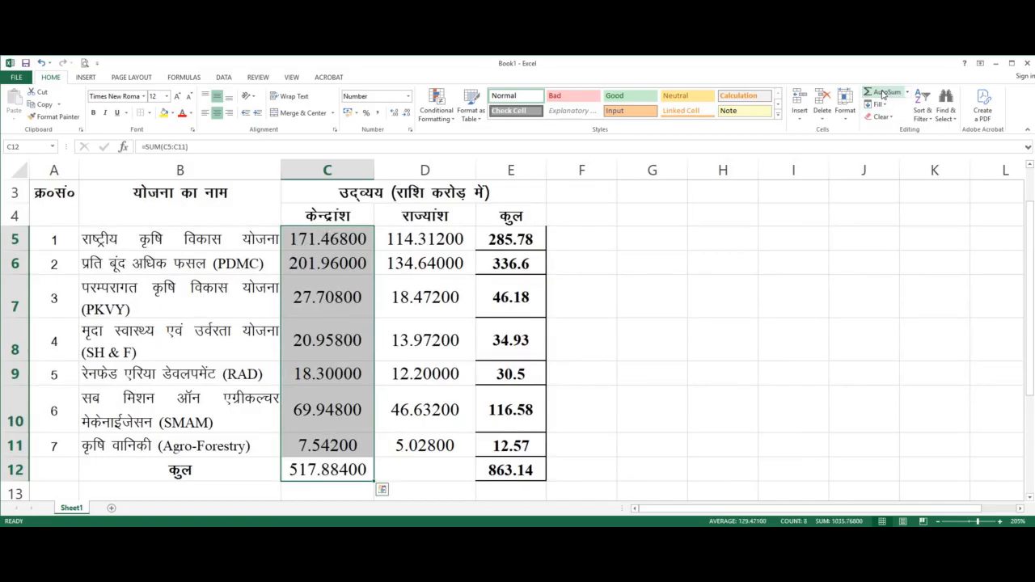
- Bold the केन्द्रांश total in C12 and copy its SUM formula to D12 to total the राज्यांश column
{"action": "left_click", "coordinate": [320, 471]}
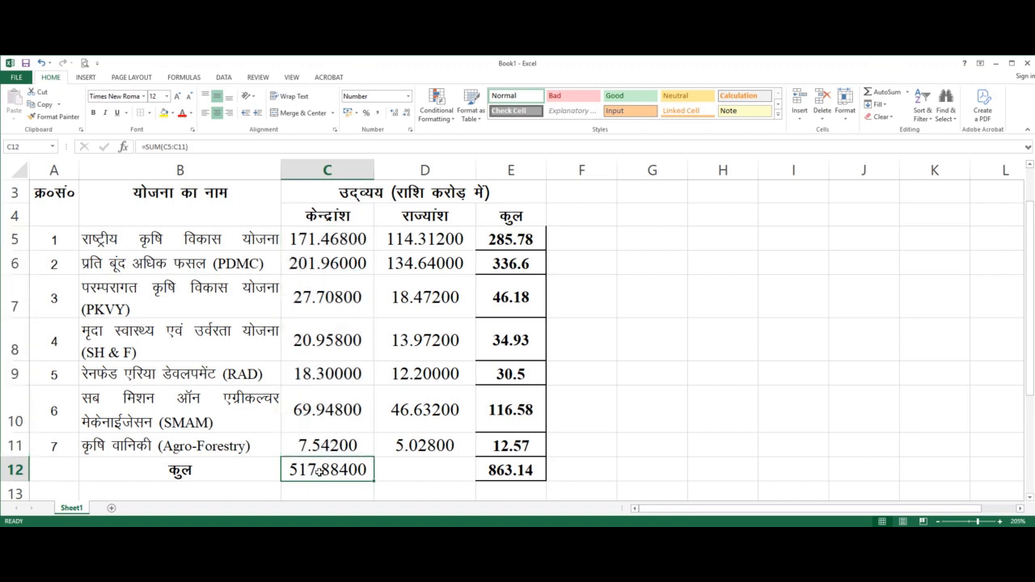
{"action": "left_click", "coordinate": [92, 113]}
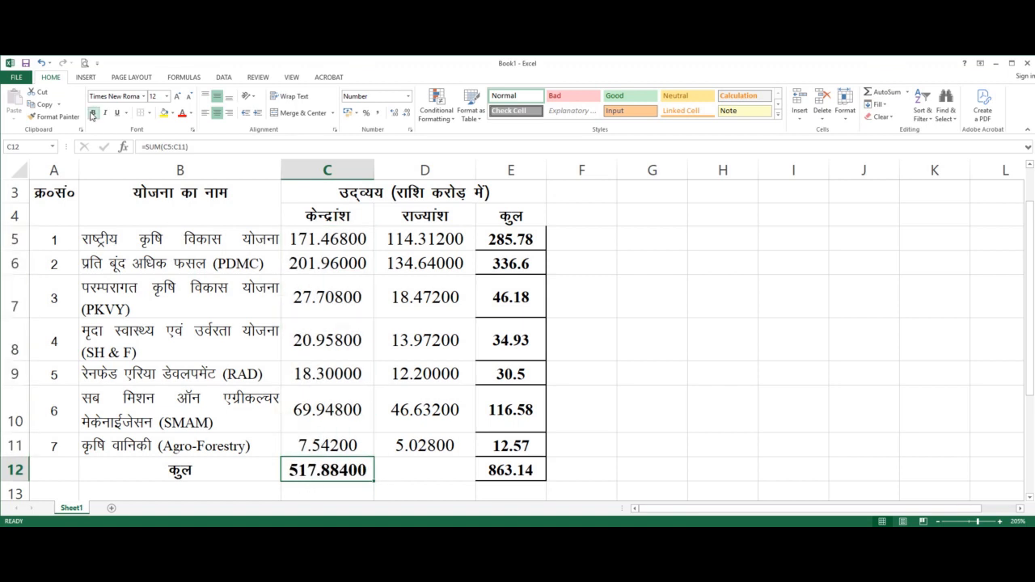
{"action": "left_click", "coordinate": [405, 471]}
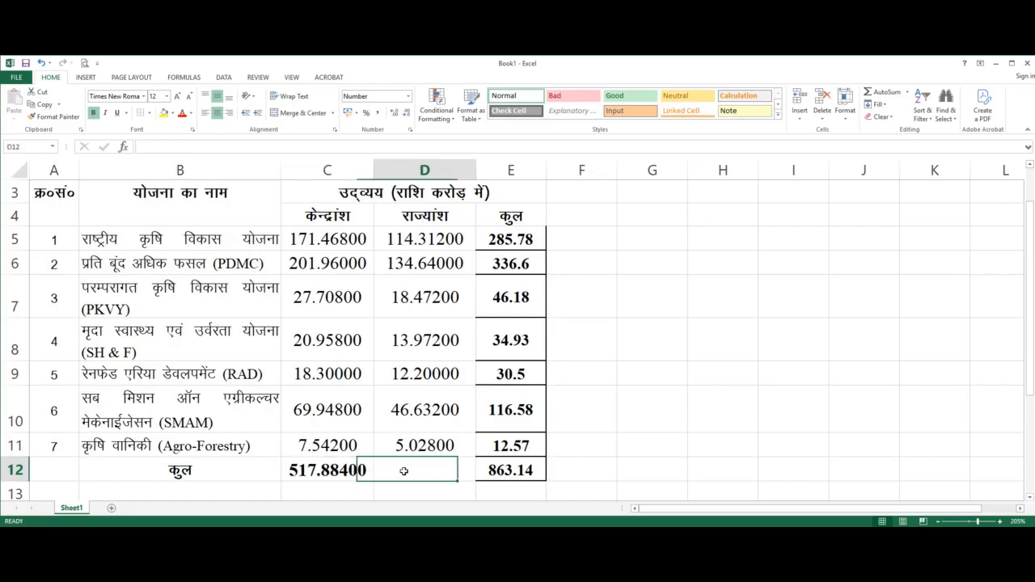
{"action": "left_click", "coordinate": [346, 473]}
{"action": "key", "text": "ctrl+c"}
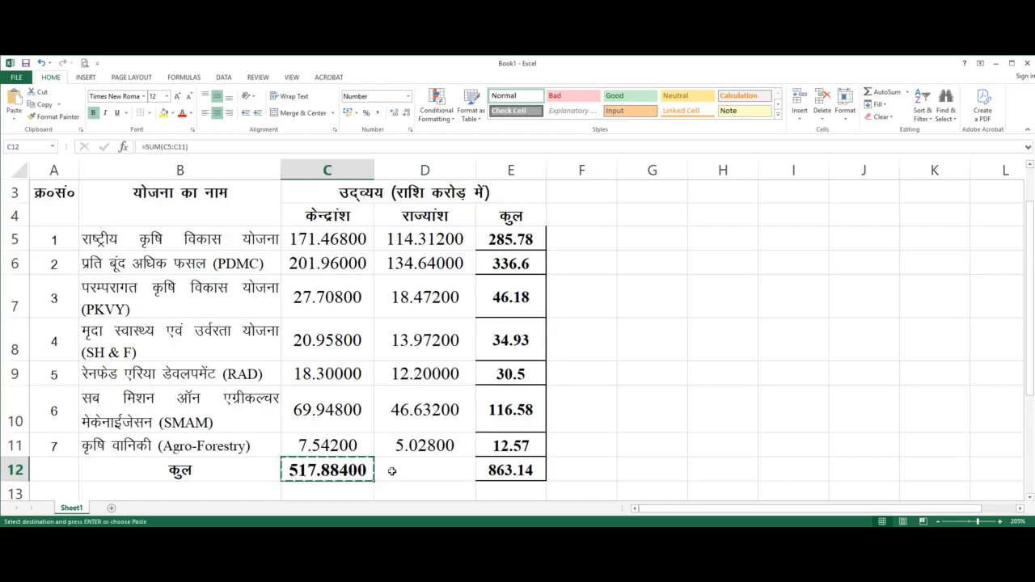
{"action": "left_click", "coordinate": [396, 472]}
{"action": "key", "text": "ctrl+v"}
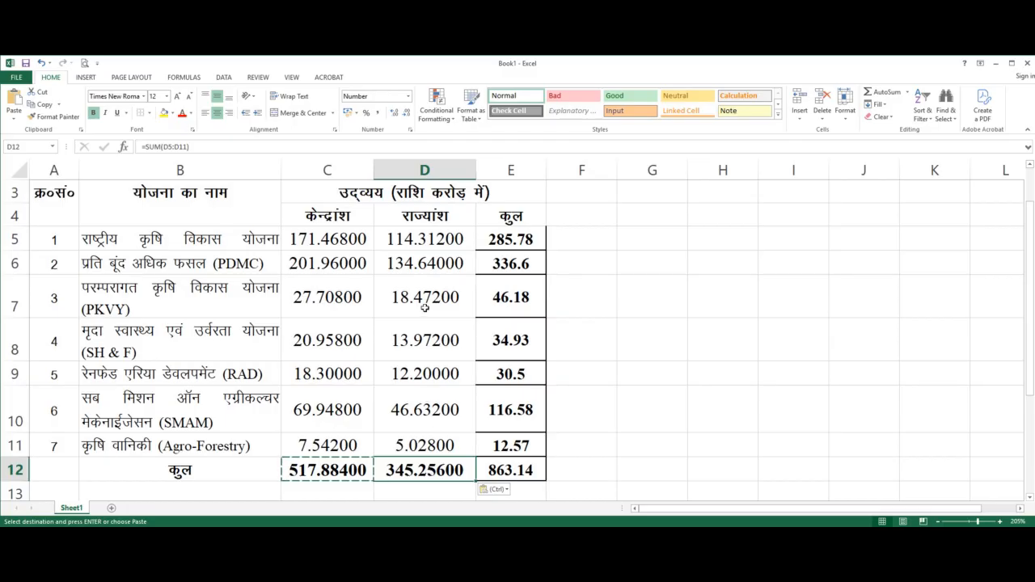
{"action": "double_click", "coordinate": [450, 471]}
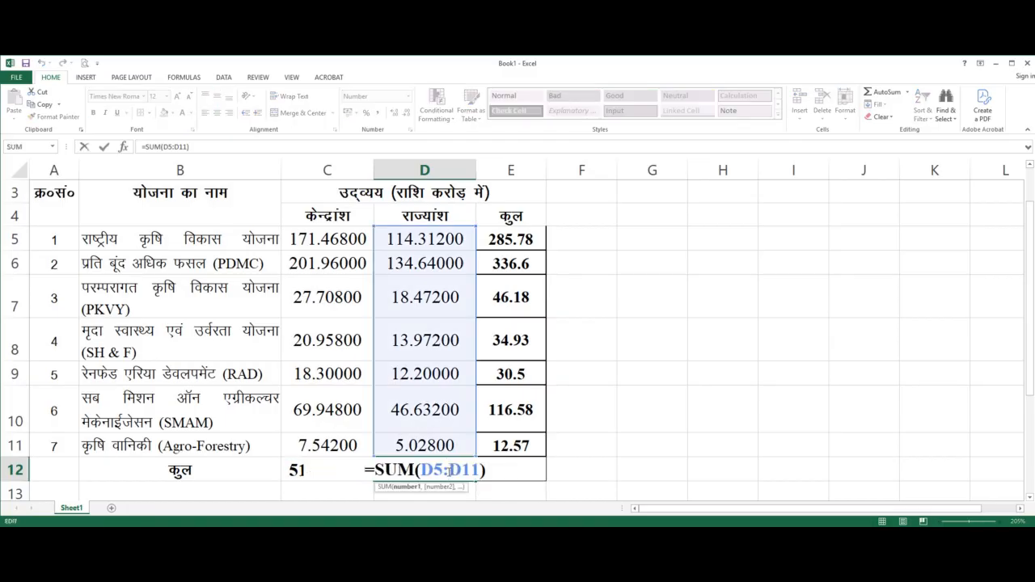
{"action": "key", "text": "Return"}
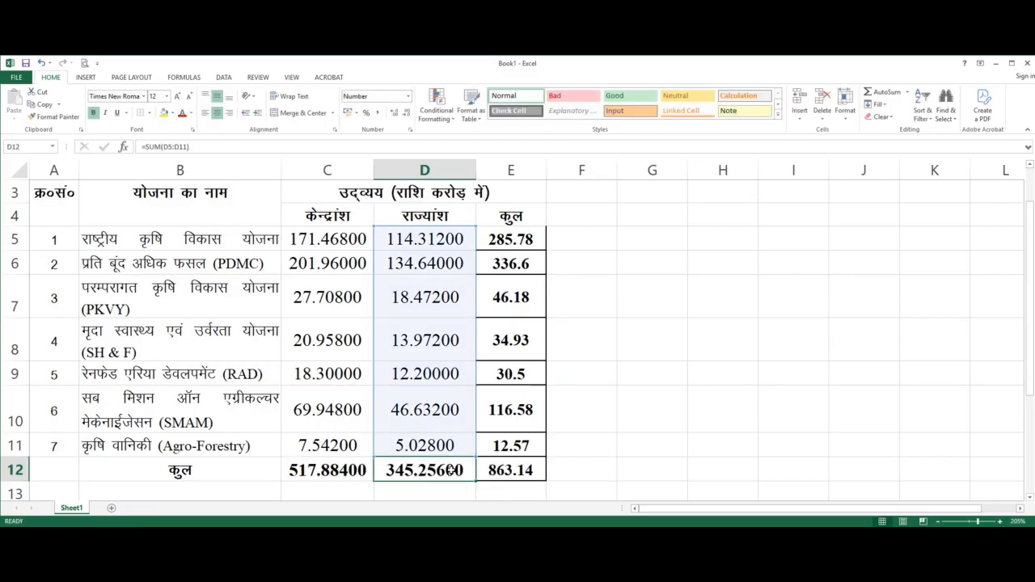
- Apply all borders to the whole outlay table A1:E12
{"action": "left_click", "coordinate": [490, 472]}
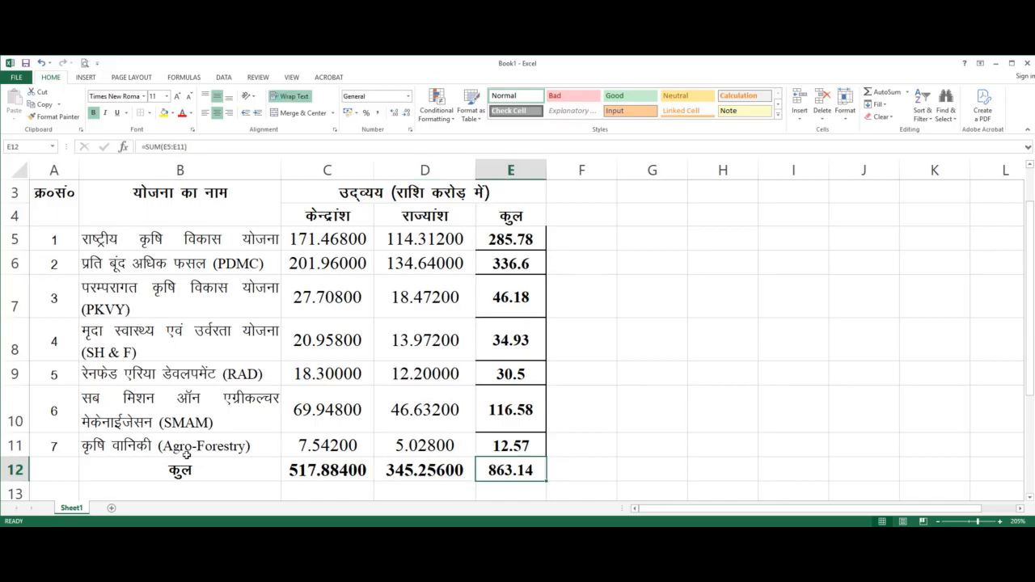
{"action": "left_click_drag", "start_coordinate": [187, 455], "coordinate": [122, 211]}
{"action": "scroll", "coordinate": [60, 395], "scroll_direction": "up", "scroll_amount": 1}
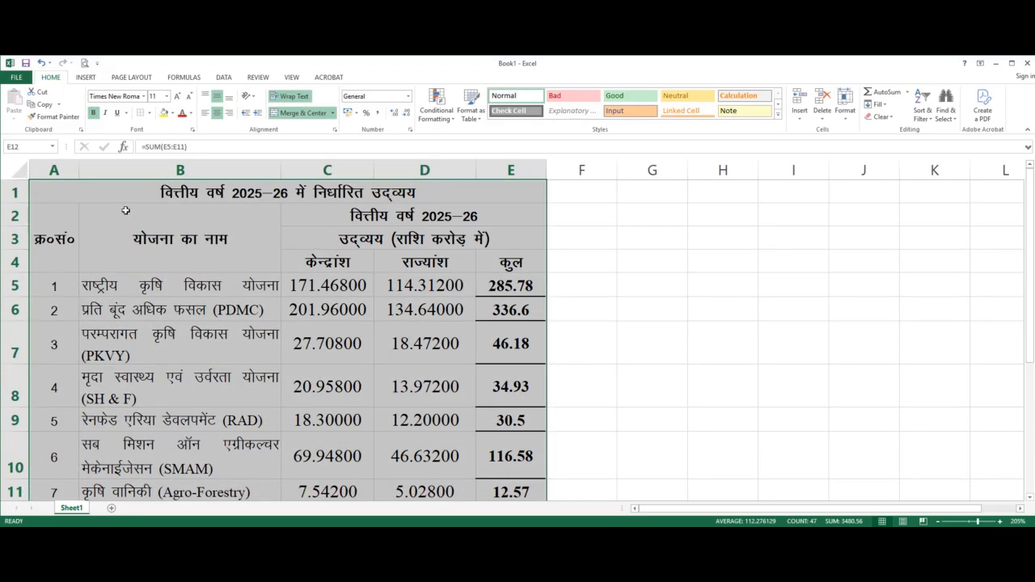
{"action": "left_click", "coordinate": [149, 114]}
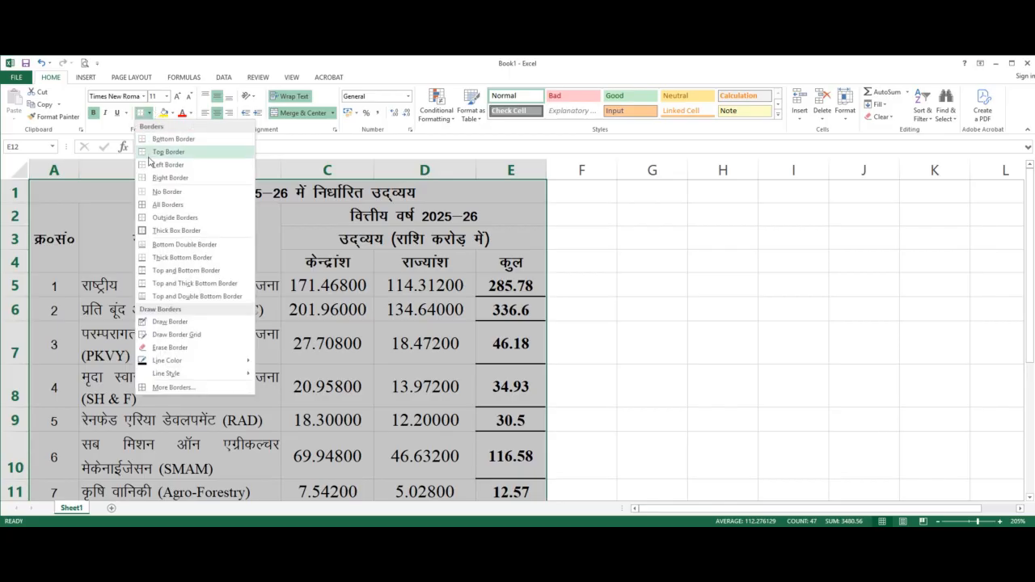
{"action": "left_click", "coordinate": [155, 205]}
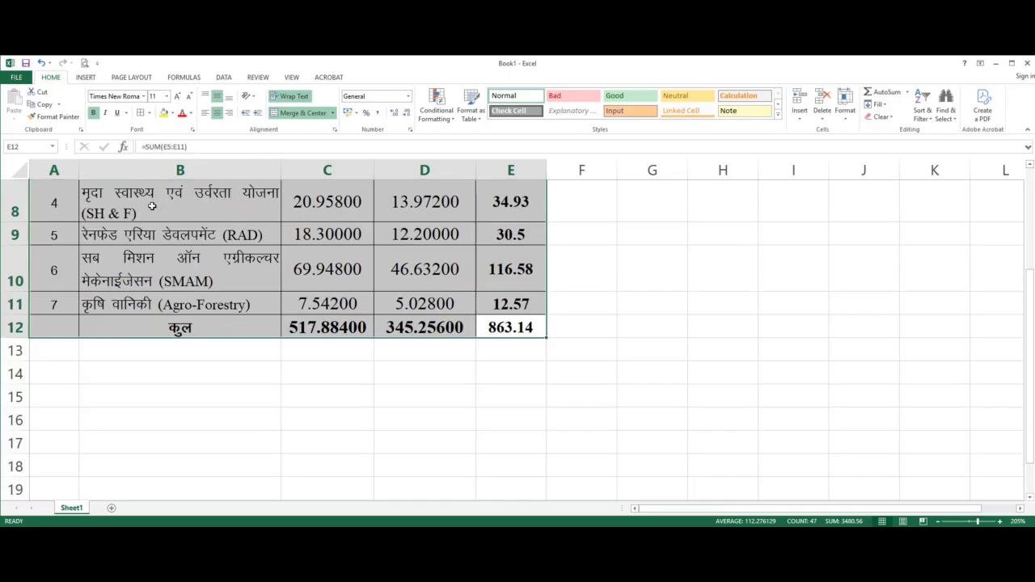
{"action": "left_click", "coordinate": [298, 324]}
{"action": "scroll", "coordinate": [298, 323], "scroll_direction": "up", "scroll_amount": 2}
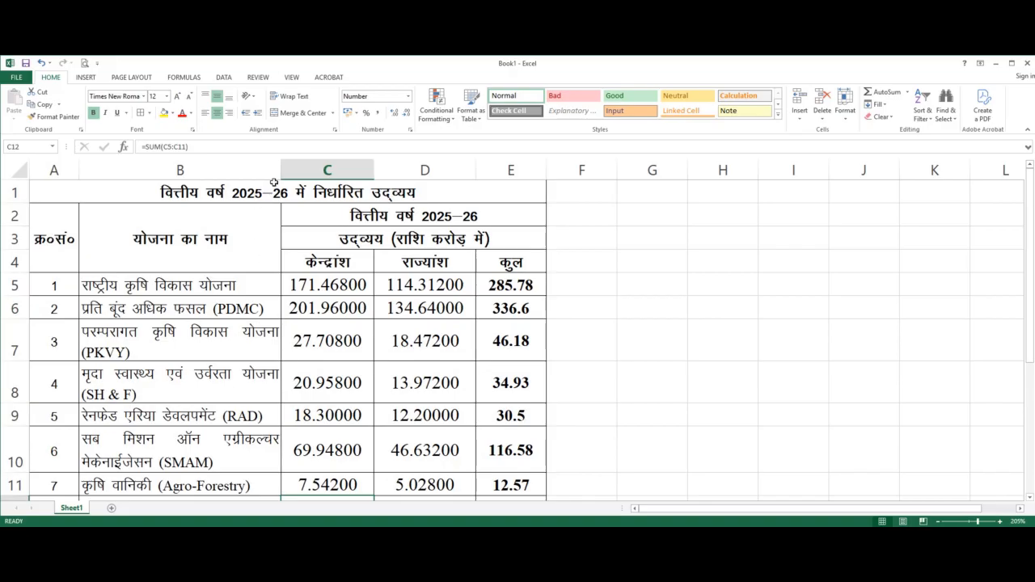
- Widen column B slightly to show the full (DPR) scheme name in B5, and switch the sheet to Page Break Preview
{"action": "left_click_drag", "start_coordinate": [281, 170], "coordinate": [285, 169]}
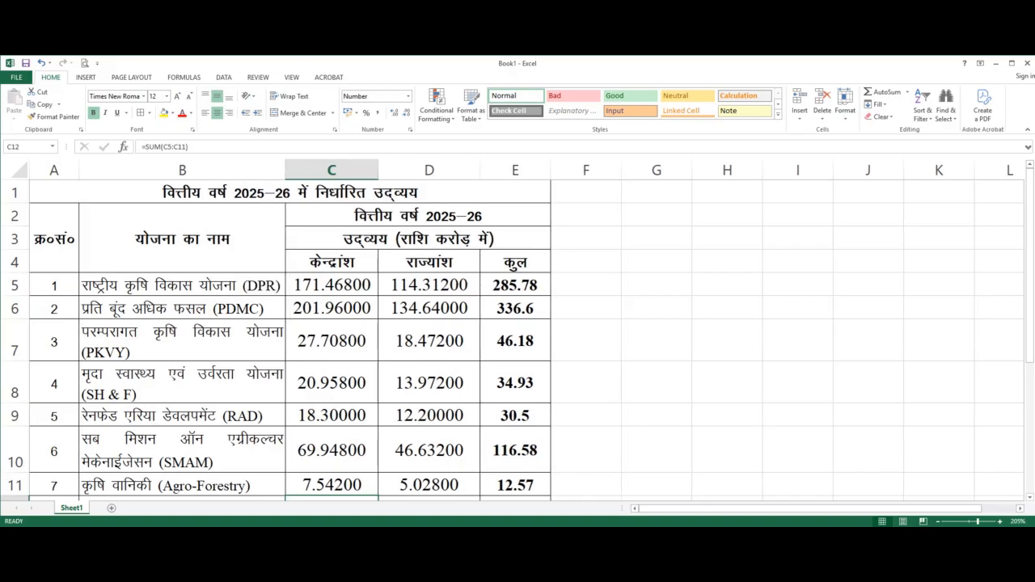
{"action": "left_click", "coordinate": [293, 77]}
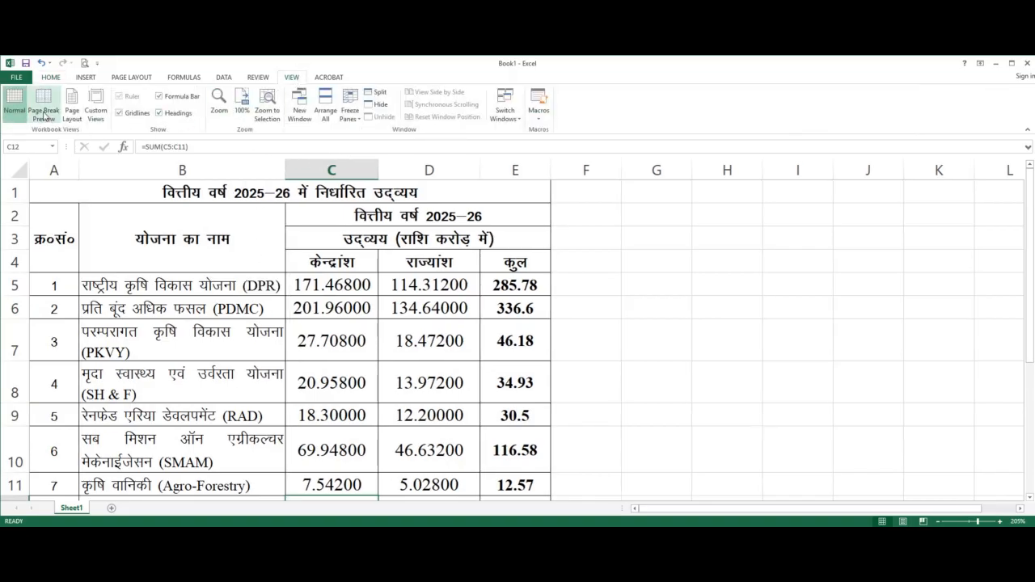
{"action": "left_click", "coordinate": [45, 113]}
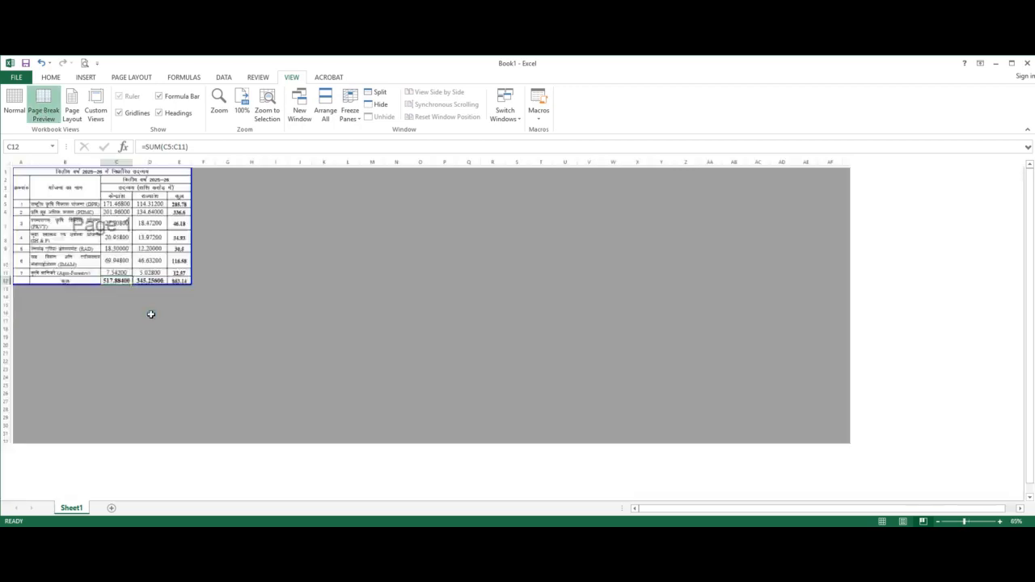
{"action": "scroll", "coordinate": [151, 314], "scroll_direction": "up", "scroll_amount": 7, "text": "ctrl"}
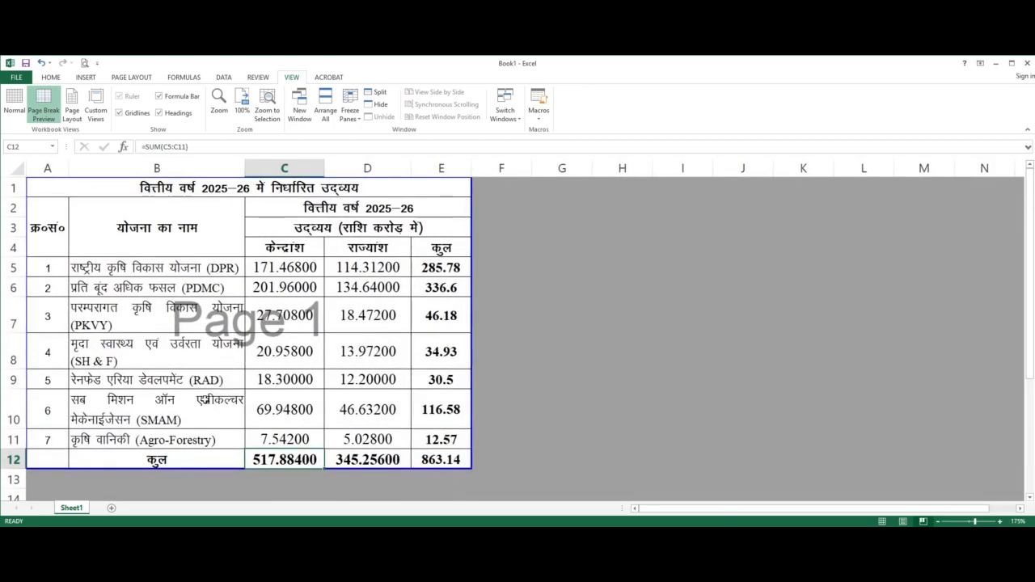
- Widen column B until the PKVY and SH & F scheme names fit on one line, and auto-fit the height of row 8
{"action": "left_click", "coordinate": [194, 380]}
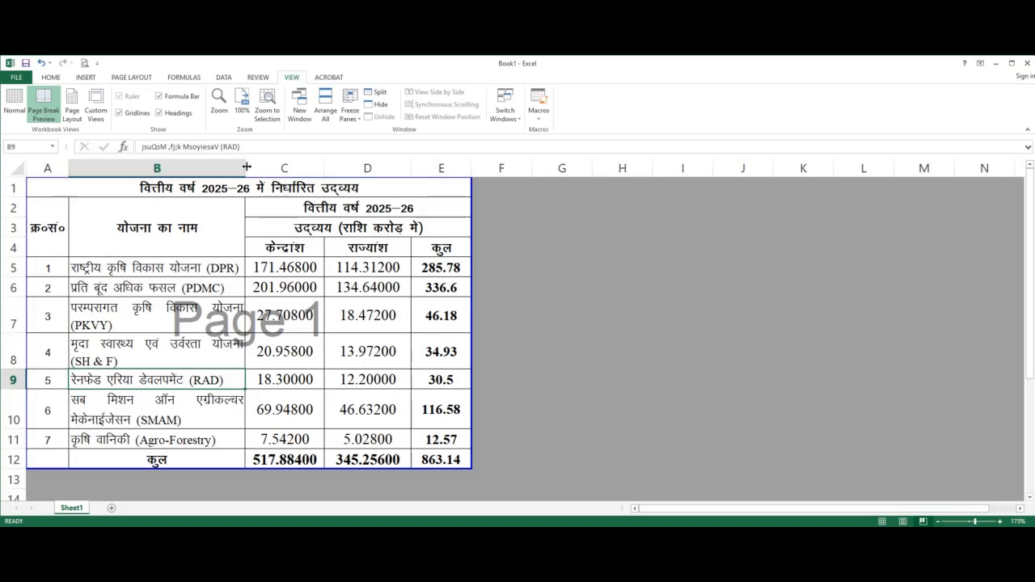
{"action": "left_click_drag", "start_coordinate": [247, 167], "coordinate": [270, 171]}
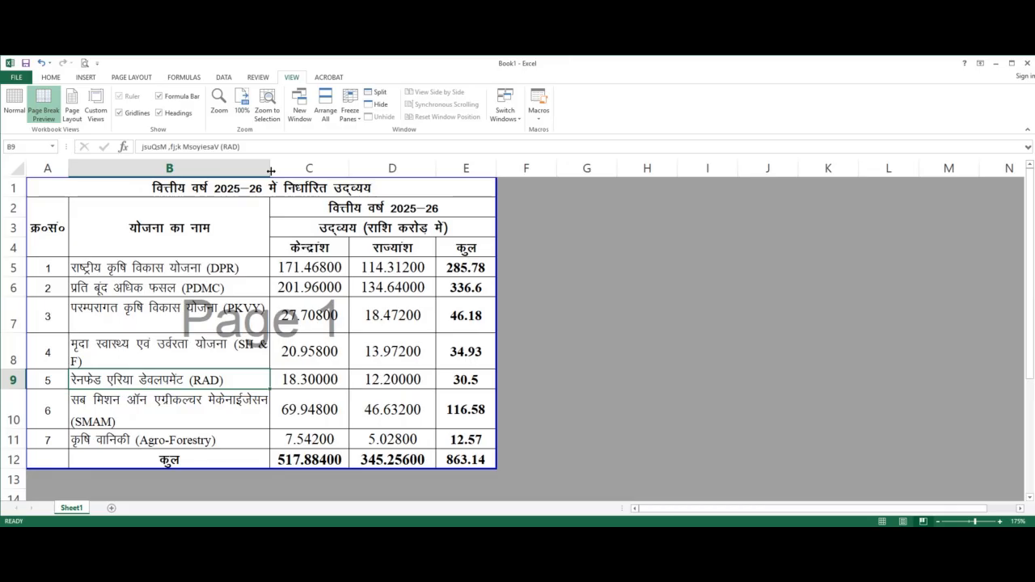
{"action": "left_click_drag", "start_coordinate": [271, 171], "coordinate": [283, 171]}
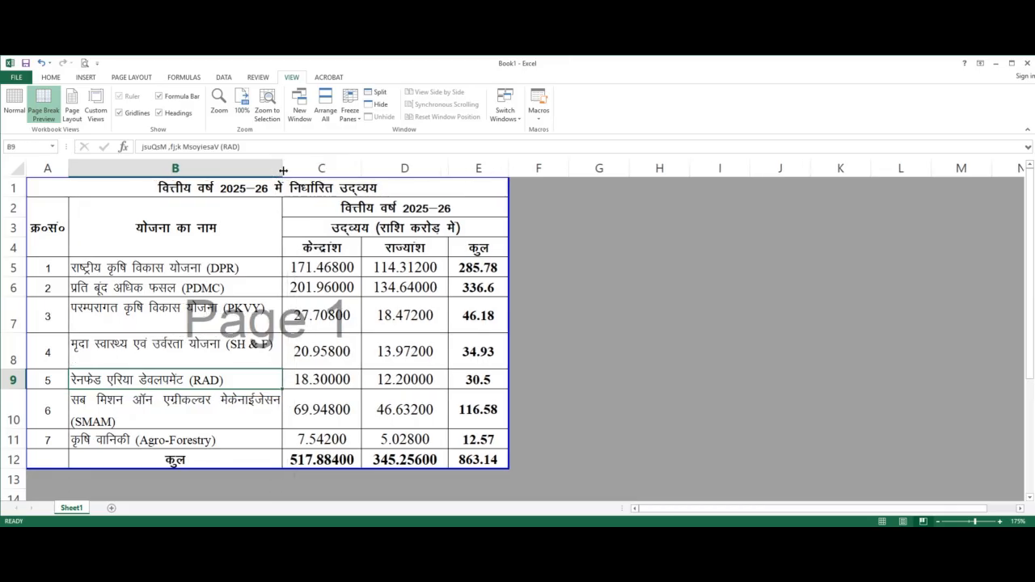
{"action": "double_click", "coordinate": [5, 369]}
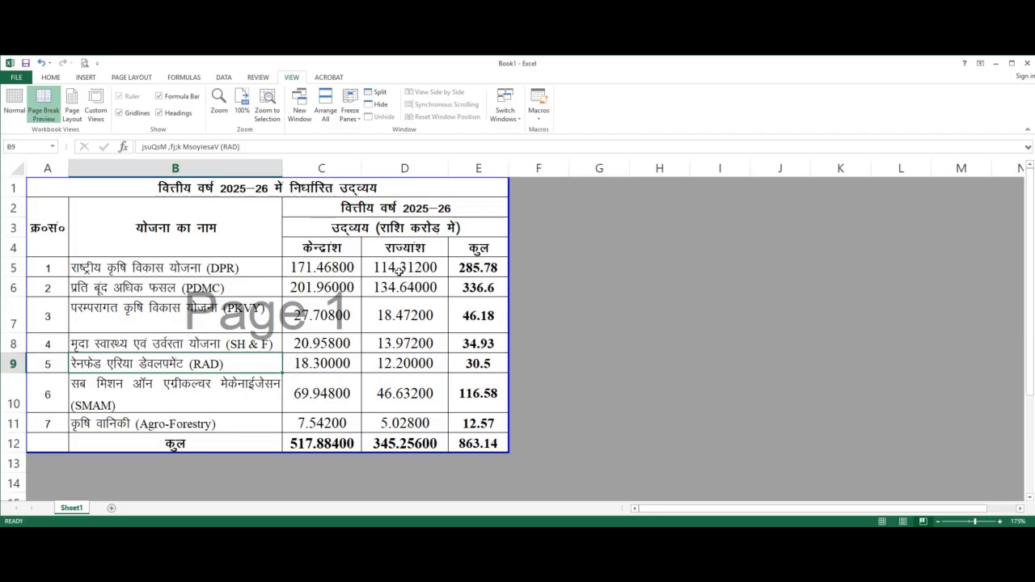
- Narrow the केन्द्रांश, राज्यांश and कुल columns C, D and E to fit their figures closely
{"action": "double_click", "coordinate": [362, 166]}
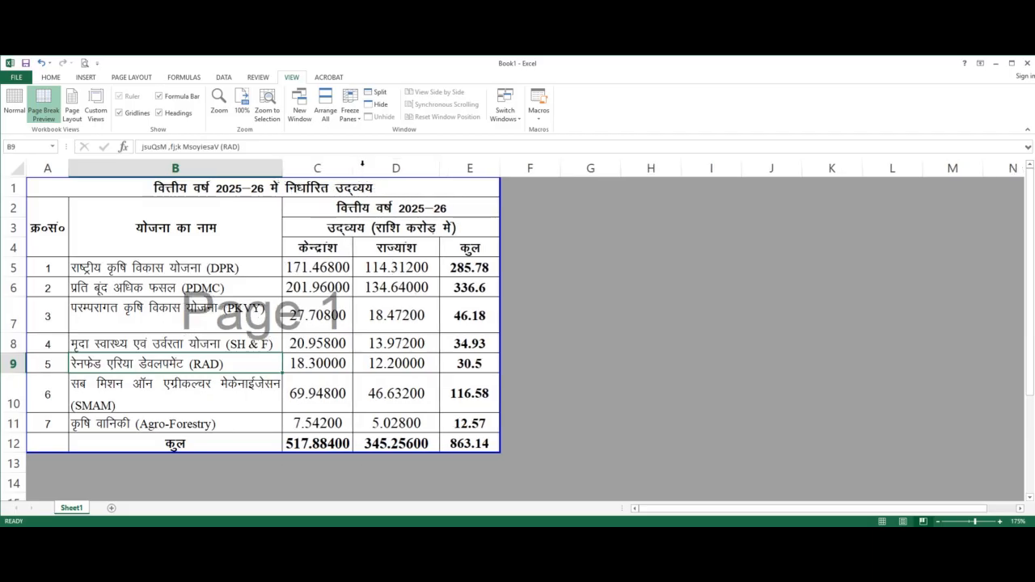
{"action": "left_click", "coordinate": [371, 164]}
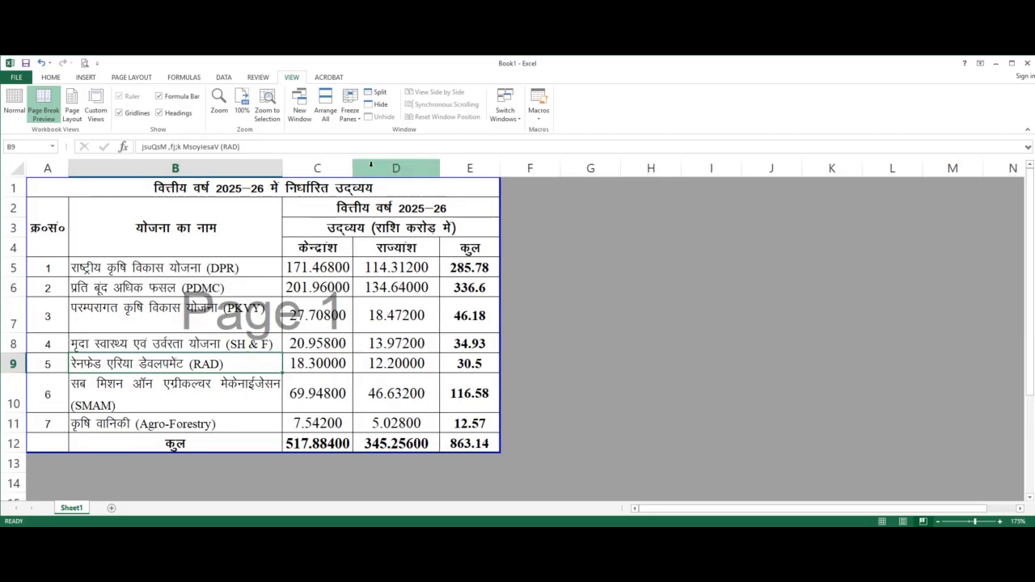
{"action": "mouse_move", "coordinate": [438, 169]}
{"action": "left_mouse_down"}
{"action": "mouse_move", "coordinate": [470, 171]}
{"action": "mouse_move", "coordinate": [427, 167]}
{"action": "left_mouse_up"}
{"action": "double_click", "coordinate": [444, 169]}
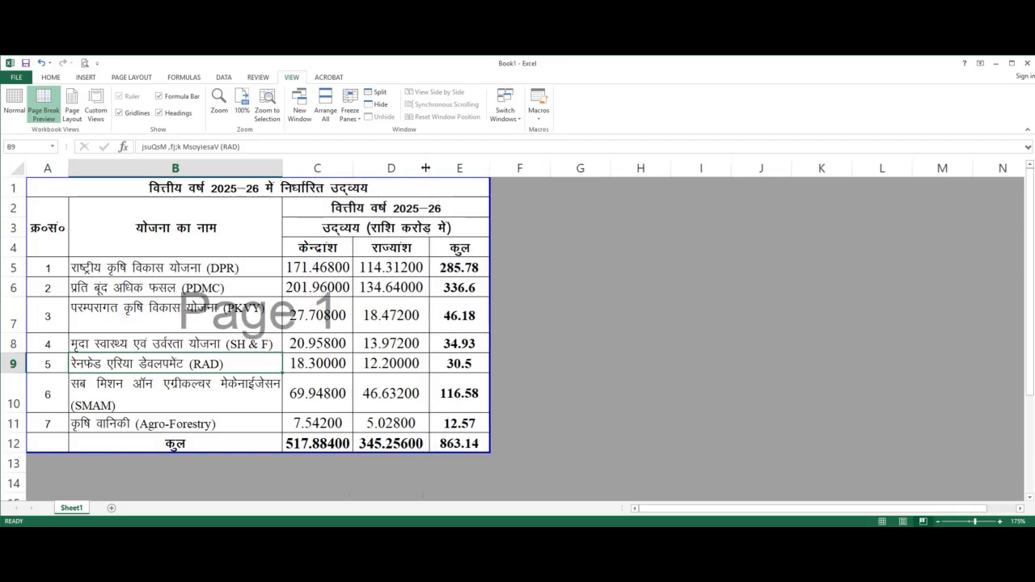
{"action": "double_click", "coordinate": [489, 166]}
{"action": "left_click_drag", "start_coordinate": [477, 166], "coordinate": [496, 167]}
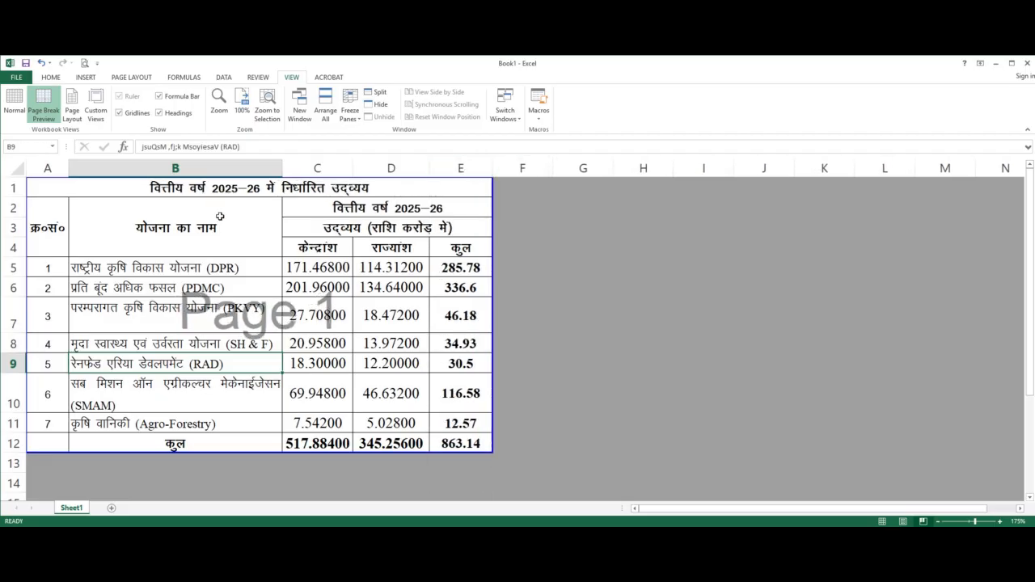
{"action": "left_click", "coordinate": [56, 188]}
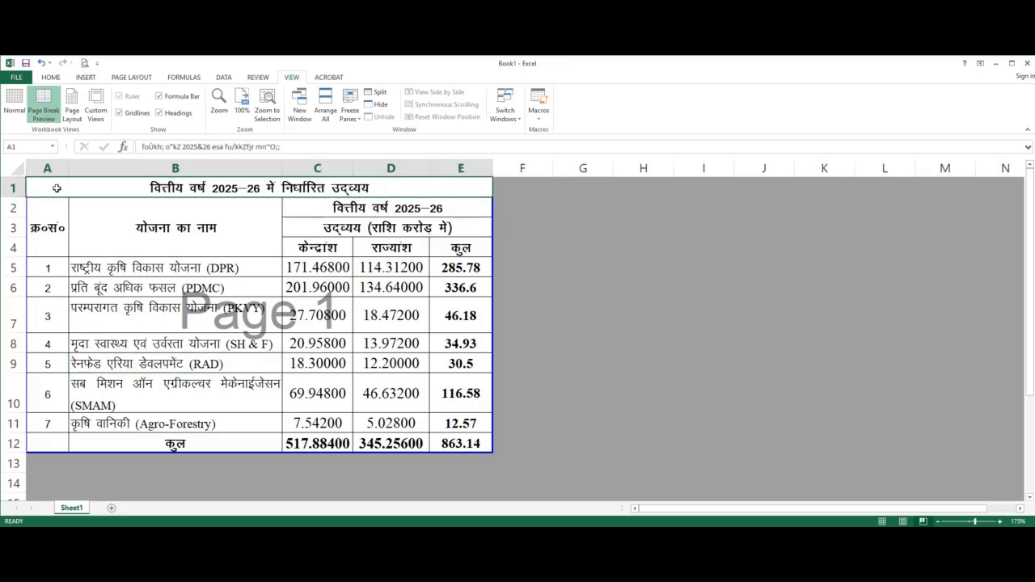
{"action": "left_click", "coordinate": [462, 444], "text": "shift"}
{"action": "left_click", "coordinate": [46, 269]}
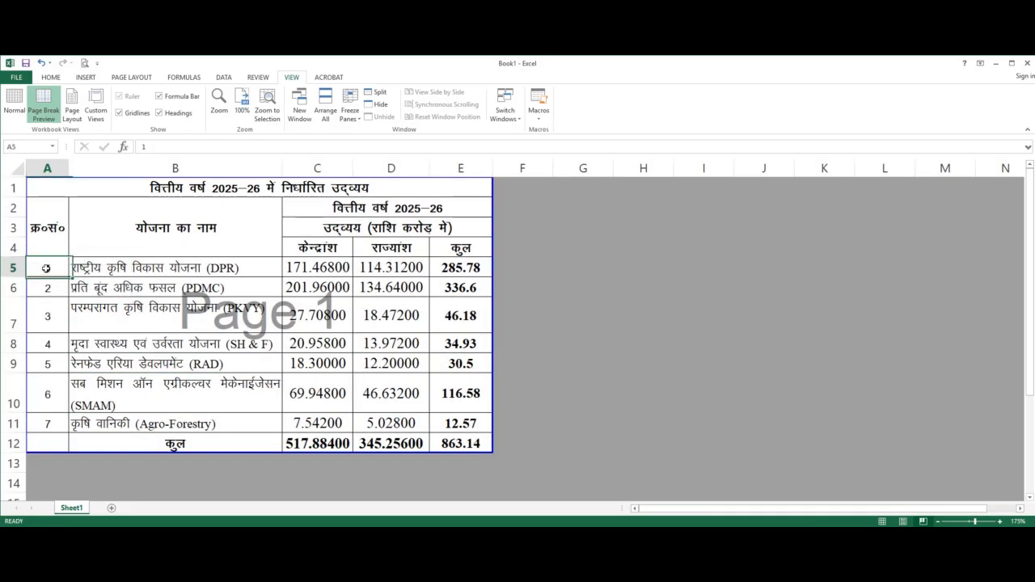
{"action": "left_click", "coordinate": [12, 267]}
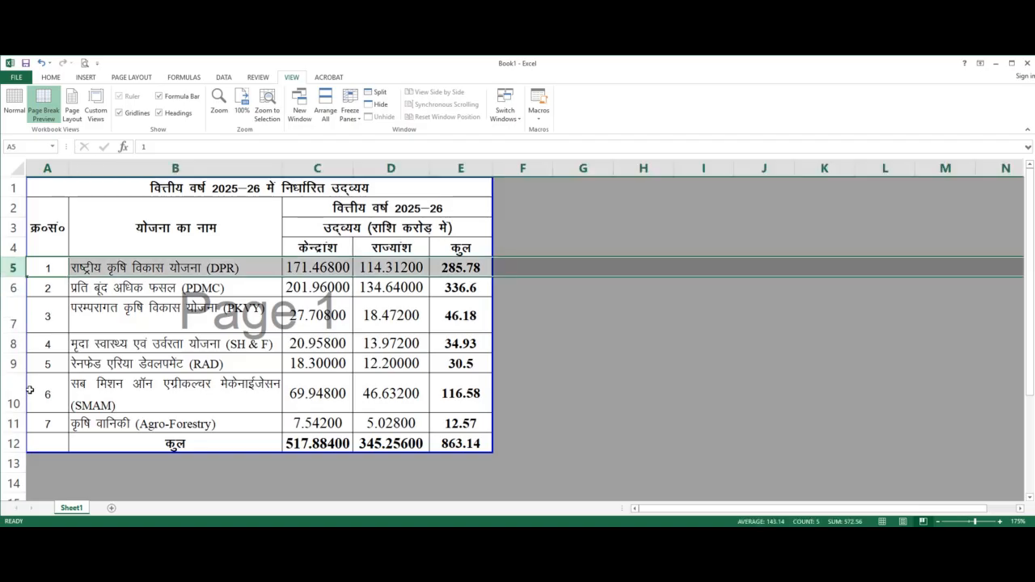
{"action": "left_click", "coordinate": [17, 424], "text": "shift"}
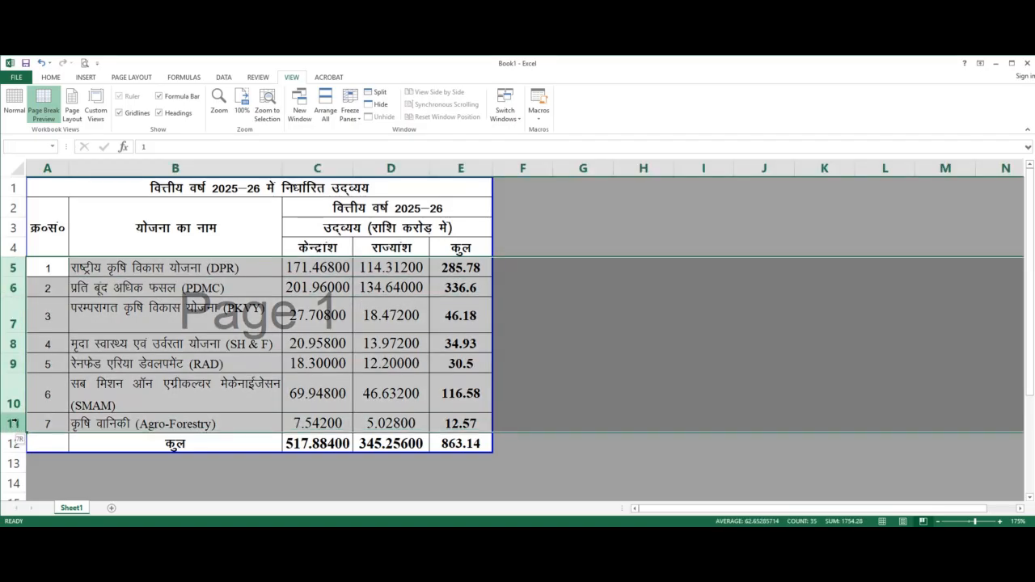
{"action": "left_click", "coordinate": [13, 443], "text": "shift"}
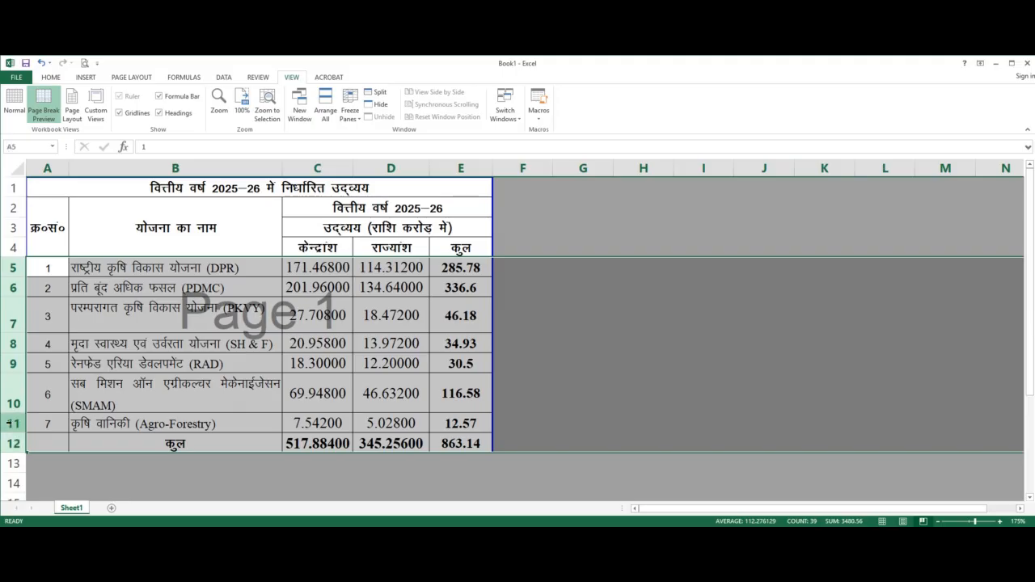
{"action": "left_click", "coordinate": [199, 409]}
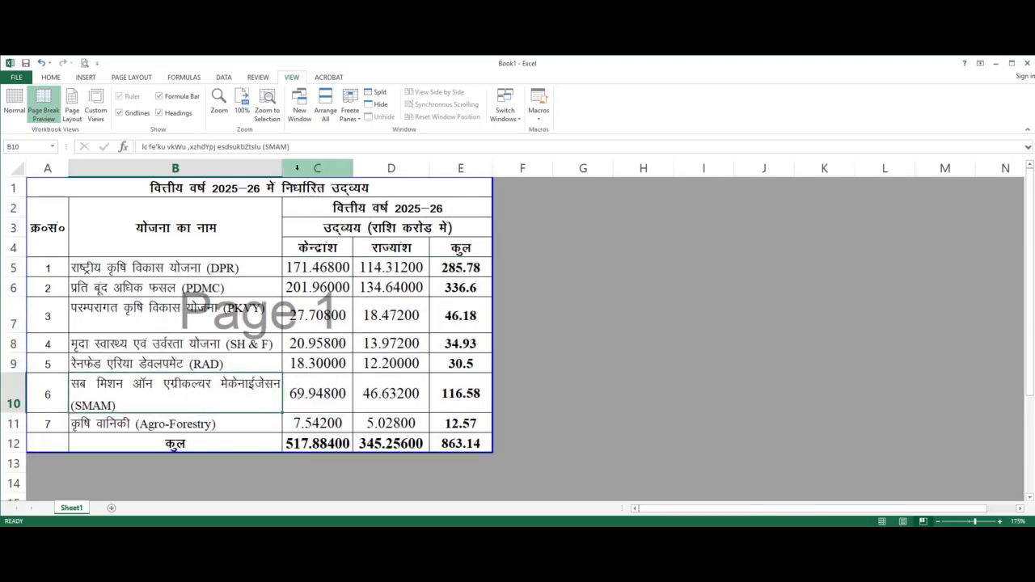
- Widen column B to fit the SMAM scheme name on one line, and give rows 5 to 12 one equal, taller height
{"action": "left_click_drag", "start_coordinate": [283, 169], "coordinate": [333, 169]}
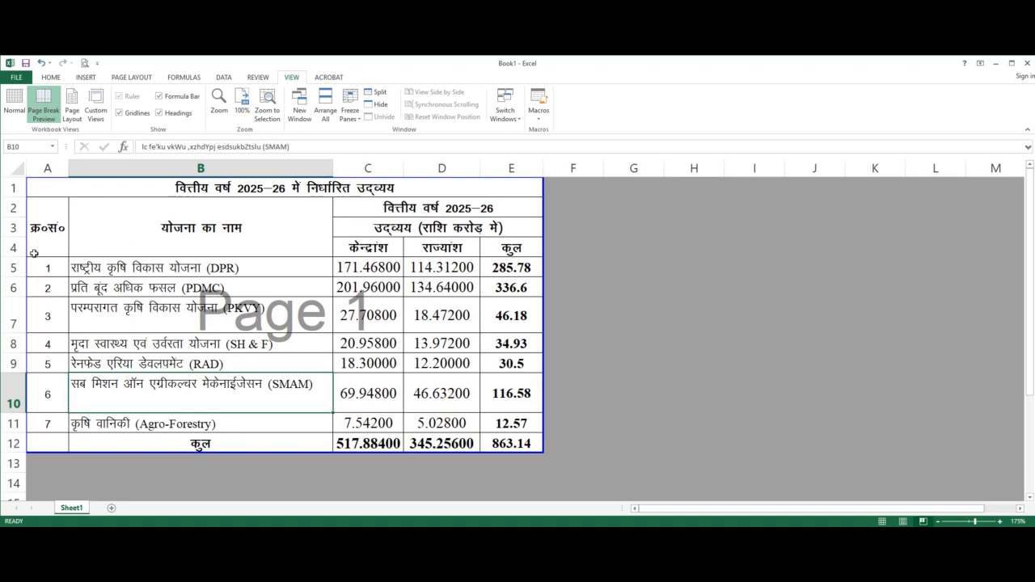
{"action": "left_click", "coordinate": [41, 225]}
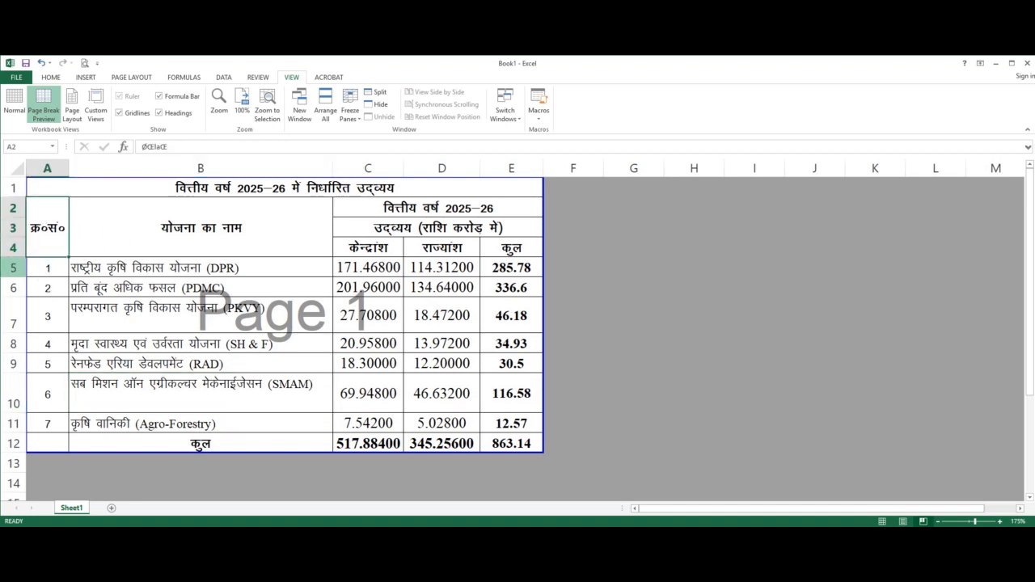
{"action": "left_click", "coordinate": [13, 267]}
{"action": "left_click_drag", "start_coordinate": [13, 267], "coordinate": [12, 443]}
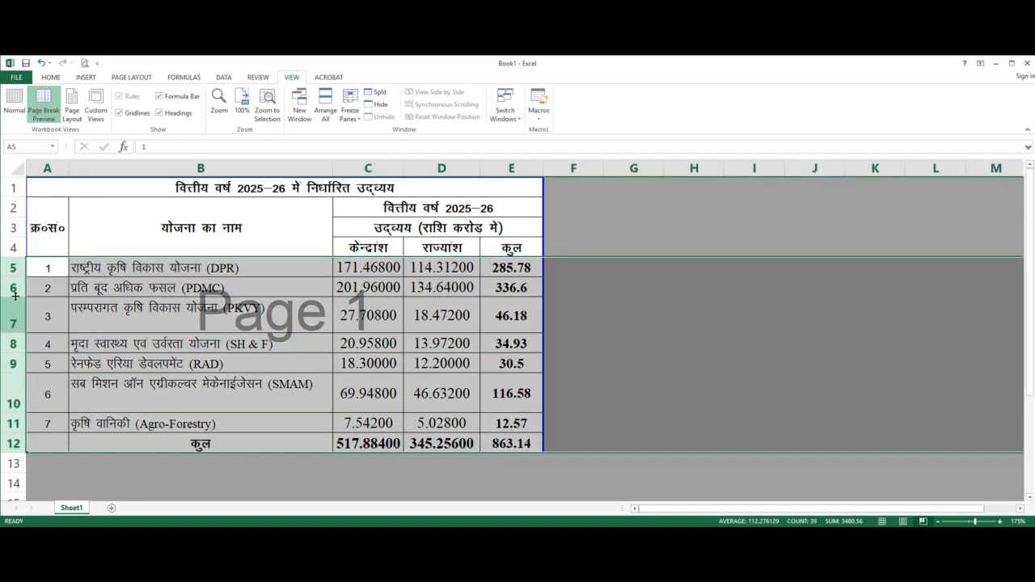
{"action": "left_click_drag", "start_coordinate": [14, 278], "coordinate": [16, 285]}
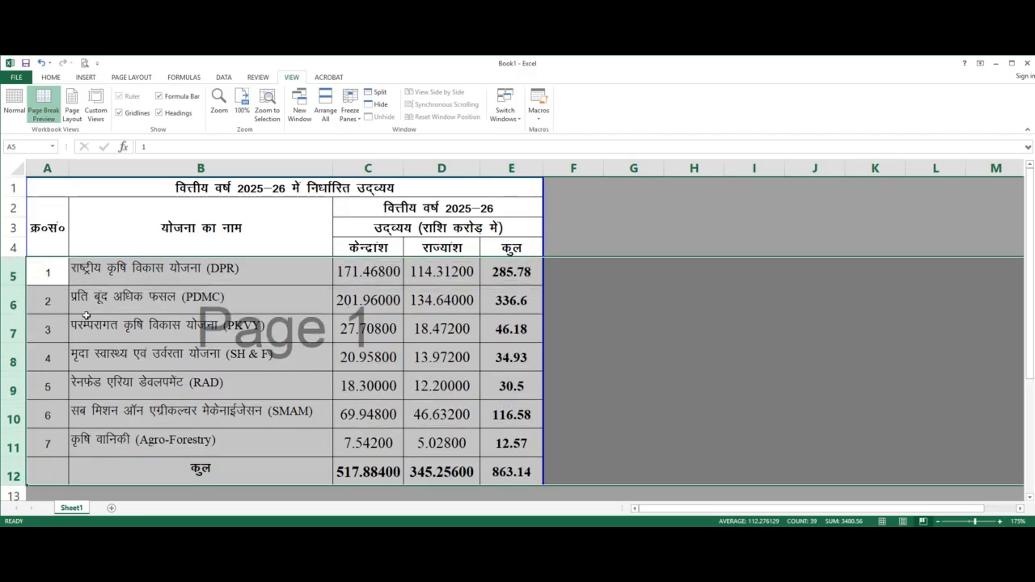
{"action": "left_click", "coordinate": [187, 381]}
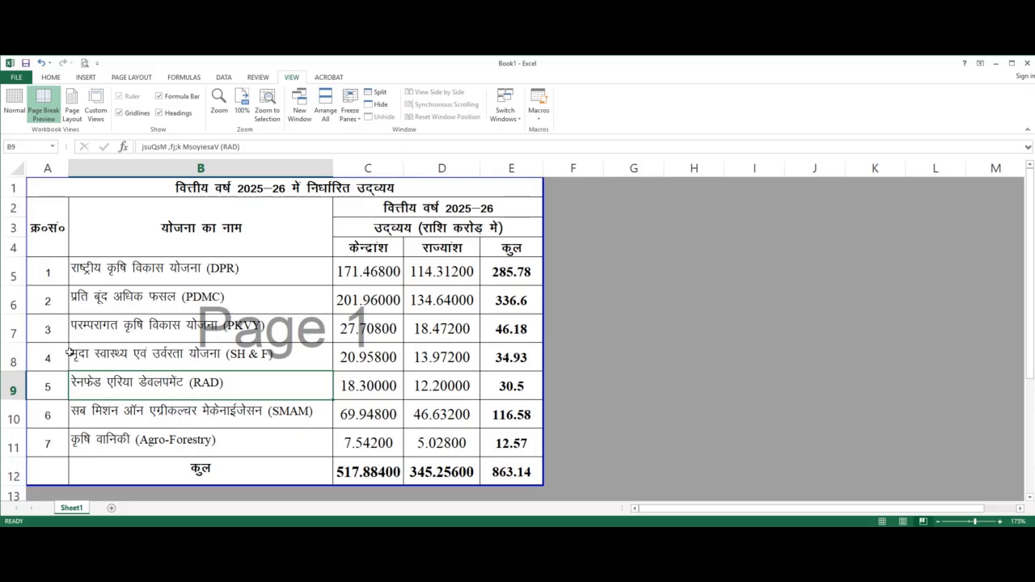
- Check the table's page layout in the print preview, enlarged to read the rows, and return to the sheet
{"action": "left_click", "coordinate": [96, 277]}
{"action": "left_click", "coordinate": [15, 272]}
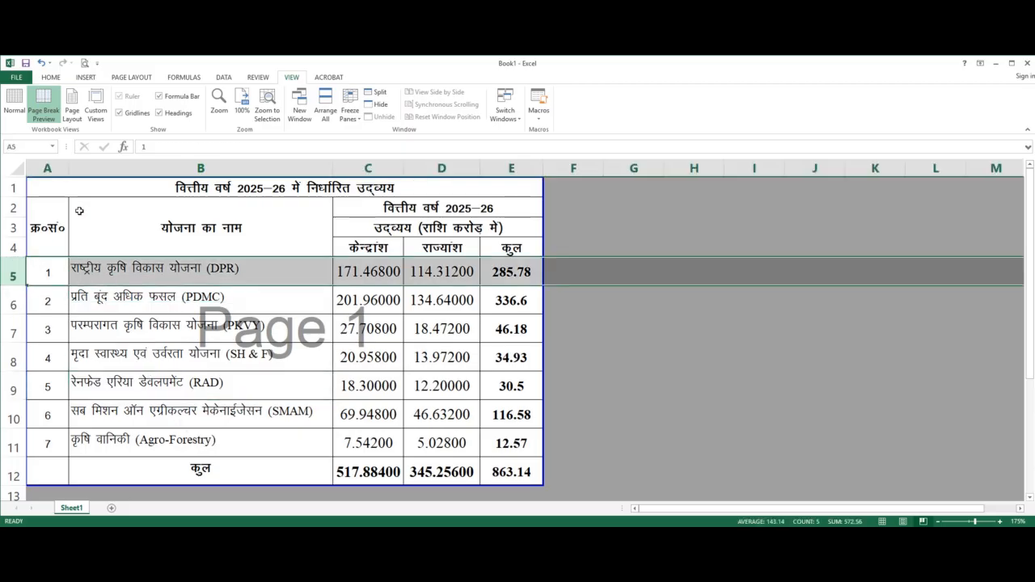
{"action": "key", "text": "ctrl+p"}
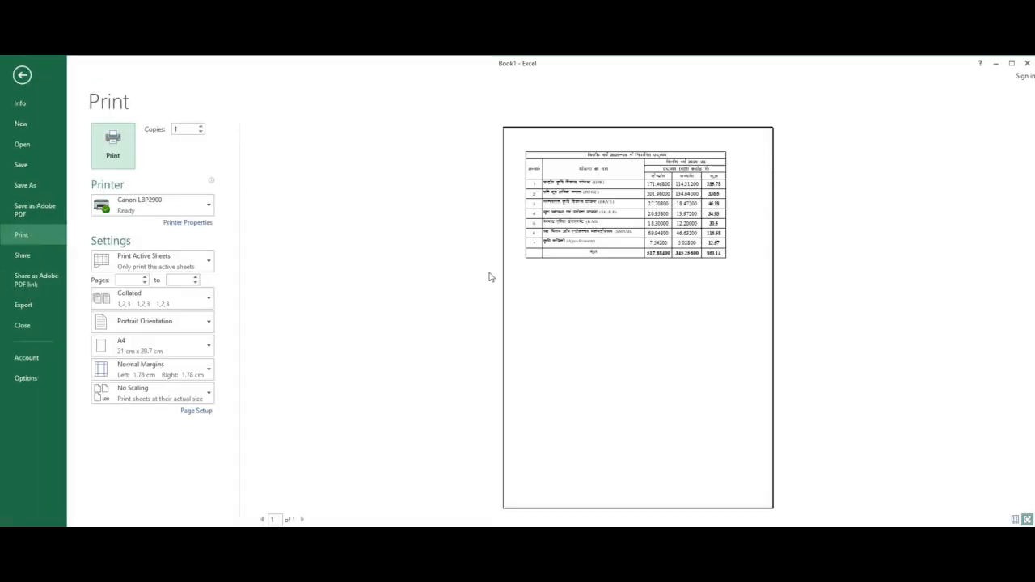
{"action": "left_click", "coordinate": [627, 345]}
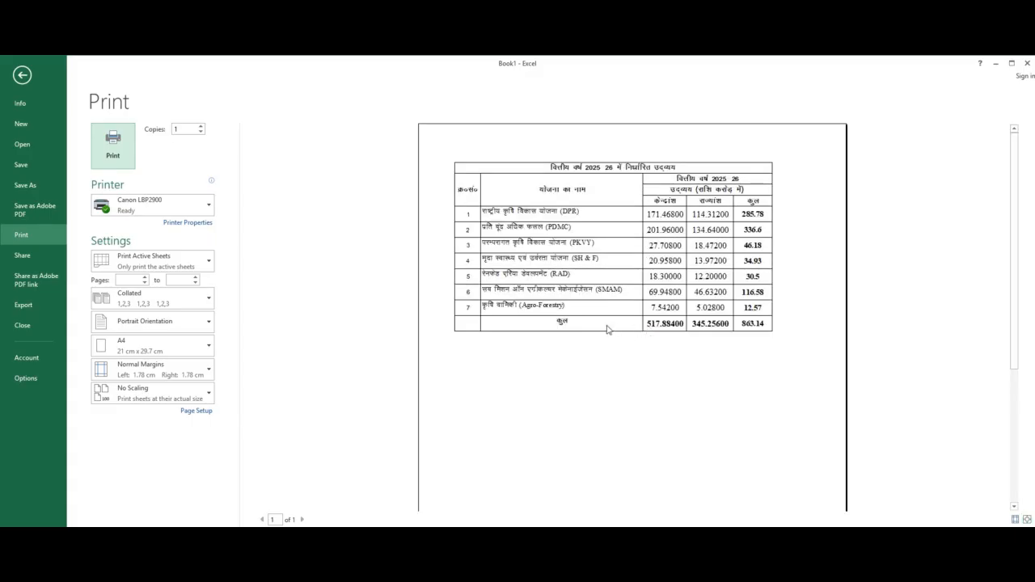
{"action": "key", "text": "Escape"}
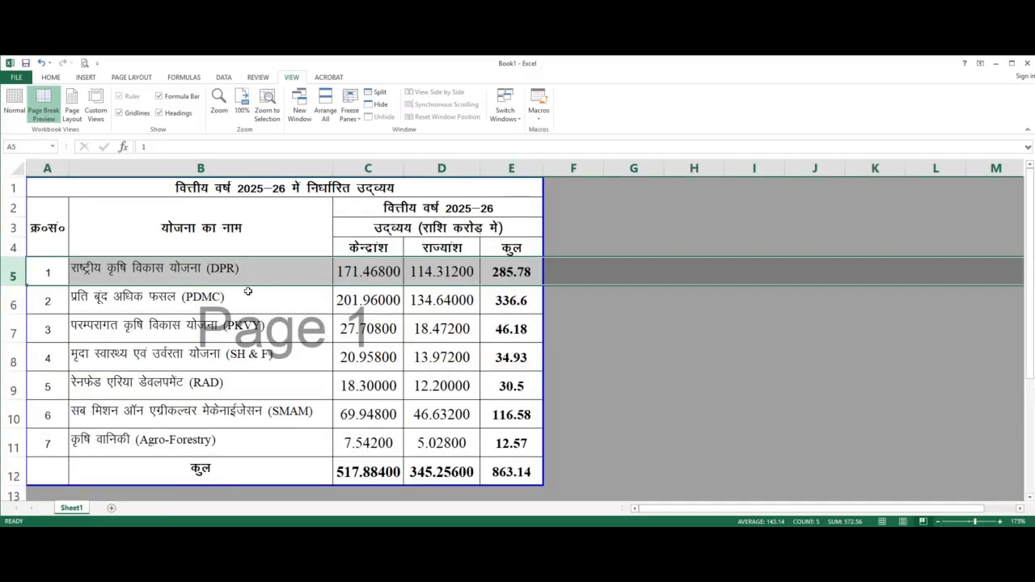
- Widen the केन्द्रांश, राज्यांश and कुल columns C, D and E slightly and check the table in the print preview
{"action": "left_click", "coordinate": [259, 334]}
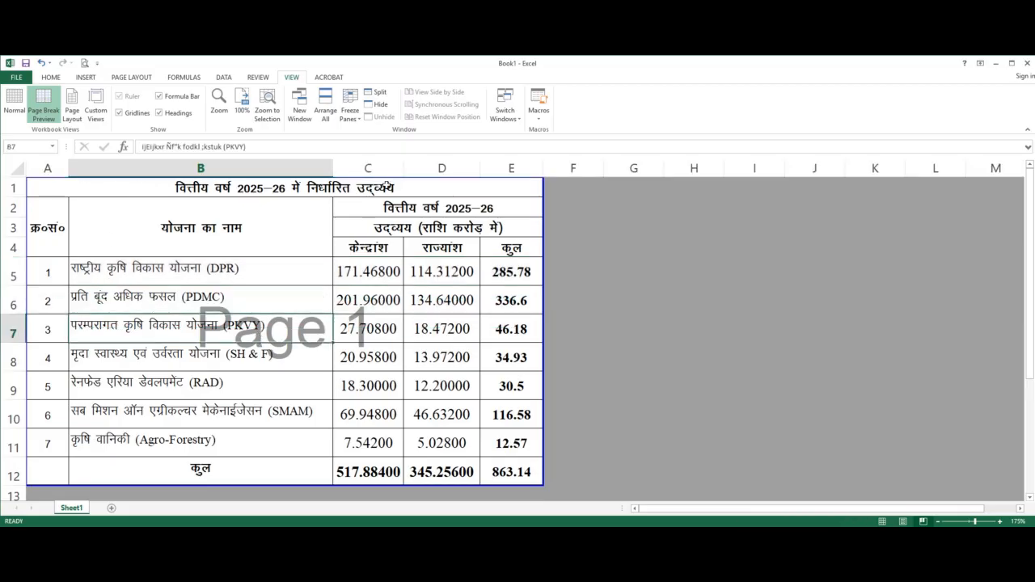
{"action": "left_click_drag", "start_coordinate": [403, 169], "coordinate": [412, 169]}
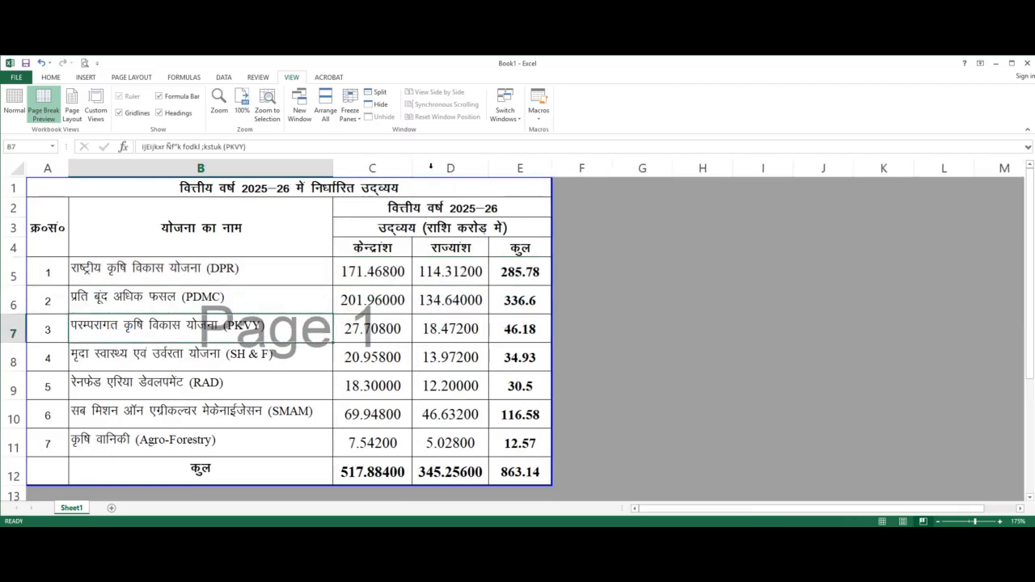
{"action": "left_click", "coordinate": [492, 169]}
{"action": "left_click_drag", "start_coordinate": [488, 168], "coordinate": [496, 168]}
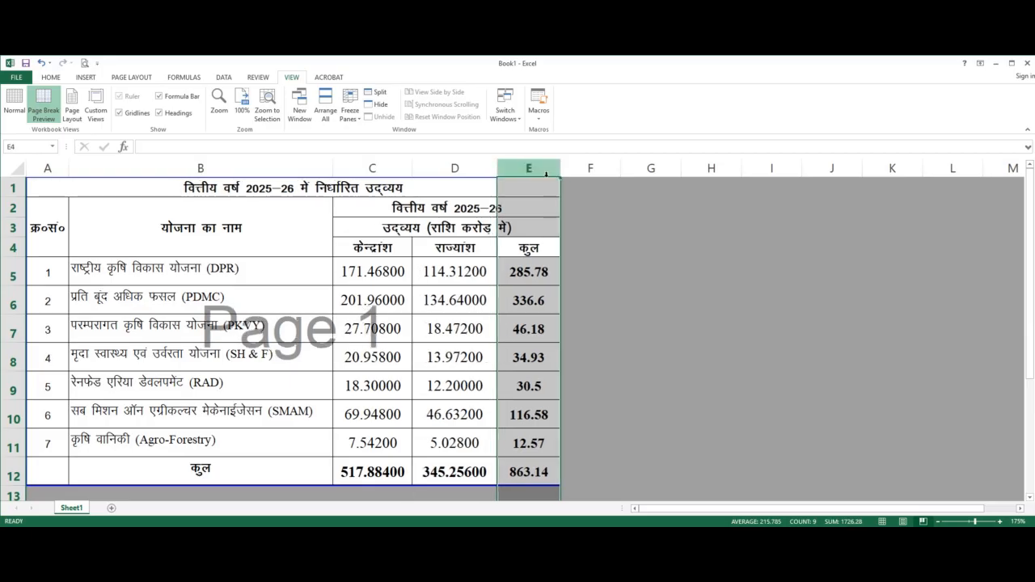
{"action": "left_click_drag", "start_coordinate": [560, 169], "coordinate": [568, 176]}
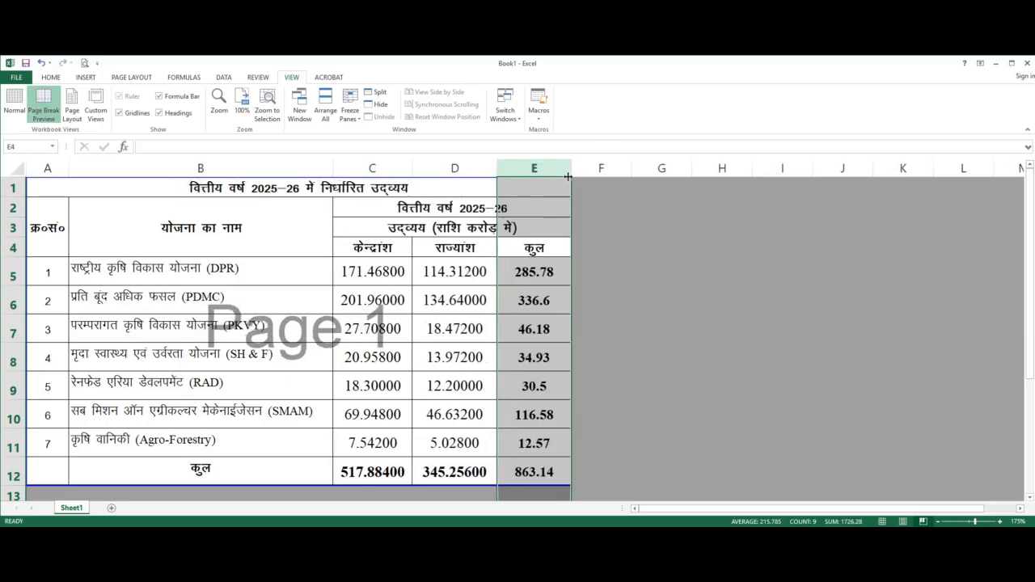
{"action": "left_click", "coordinate": [520, 275]}
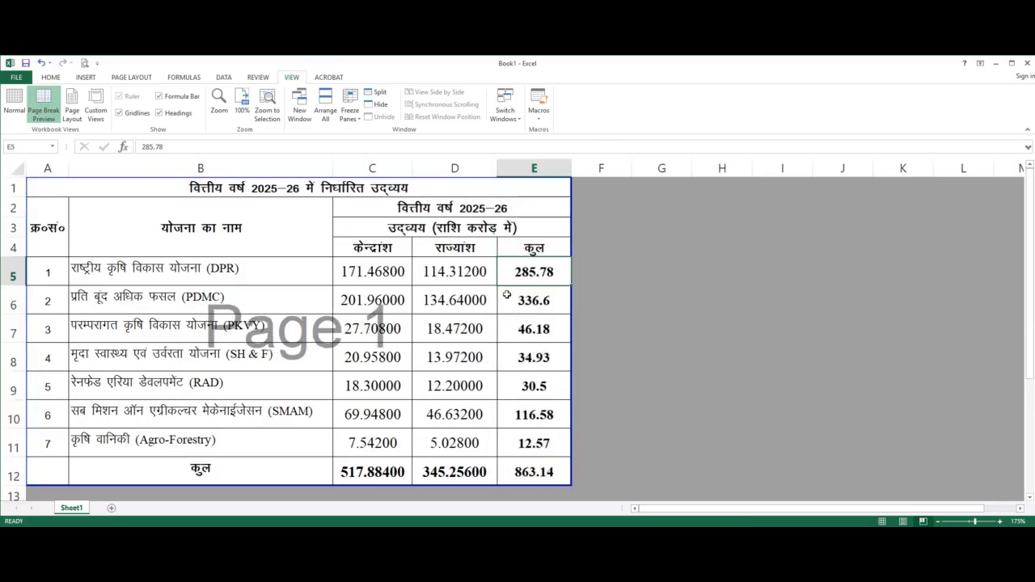
{"action": "left_click", "coordinate": [82, 63]}
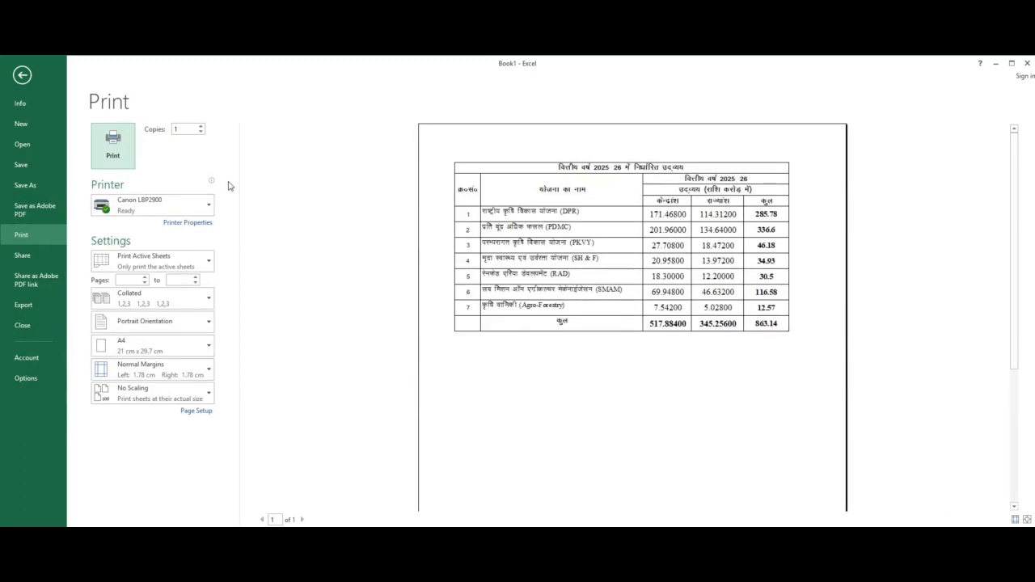
{"action": "key", "text": "Escape"}
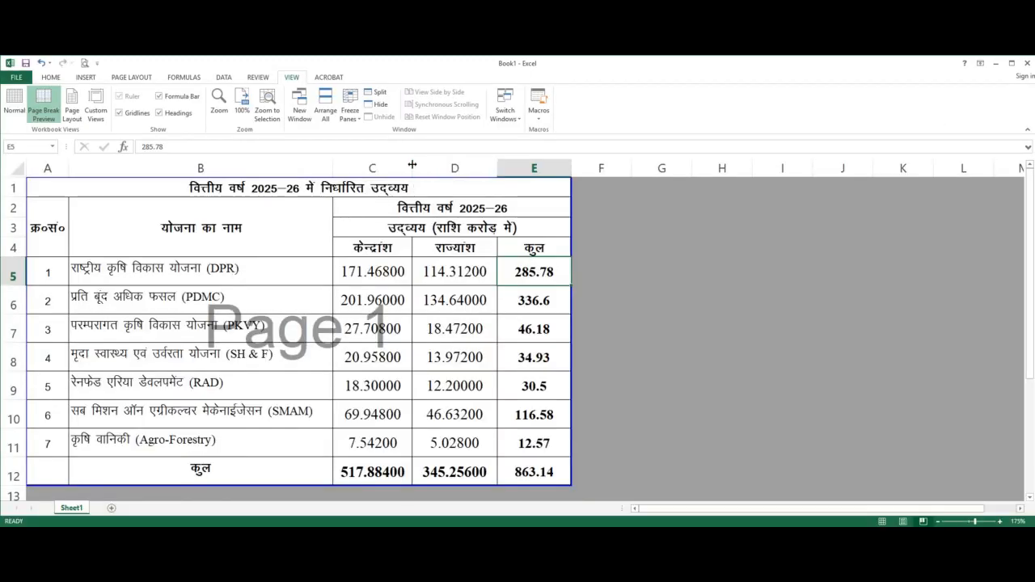
- Widen columns C, D and E further, keeping column D narrow enough for the whole table to fit on one page
{"action": "left_click_drag", "start_coordinate": [411, 165], "coordinate": [429, 164]}
{"action": "left_click_drag", "start_coordinate": [513, 168], "coordinate": [525, 168]}
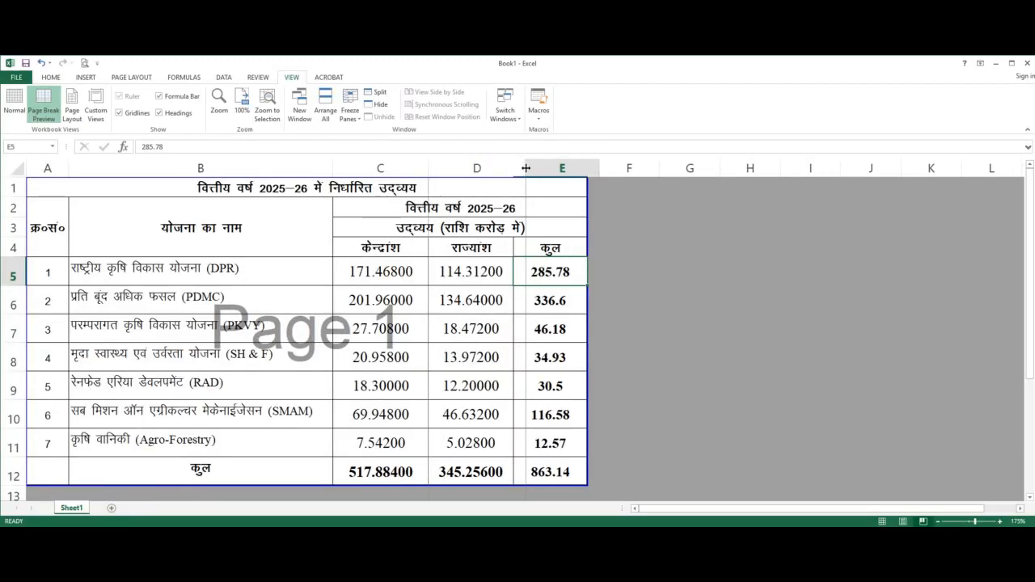
{"action": "left_click_drag", "start_coordinate": [599, 167], "coordinate": [605, 168]}
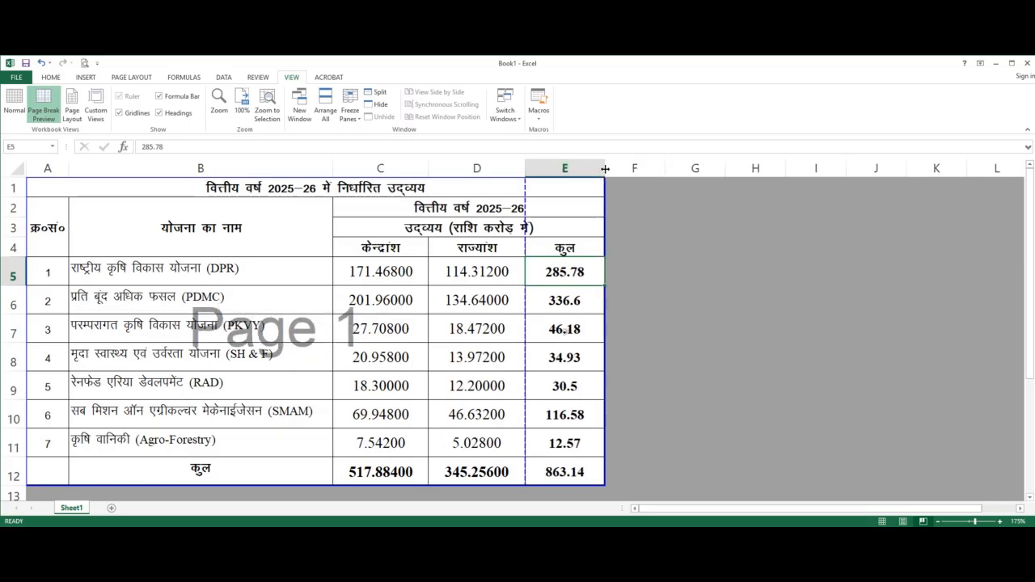
{"action": "left_click_drag", "start_coordinate": [526, 167], "coordinate": [521, 166]}
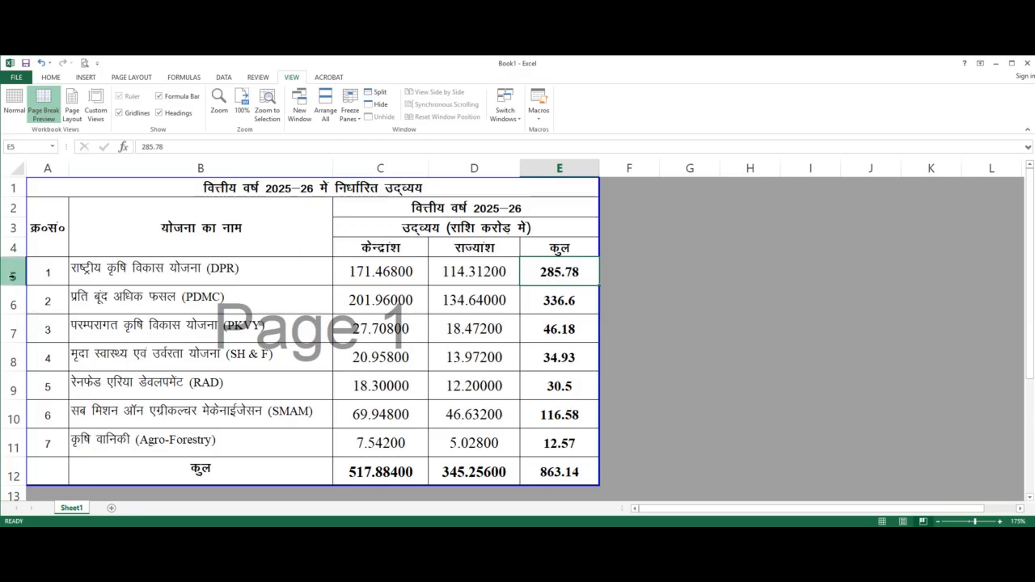
- Make scheme rows 5 to 11 slightly and equally taller, and check the table in the print preview
{"action": "left_click", "coordinate": [8, 279]}
{"action": "left_click", "coordinate": [10, 442], "text": "shift"}
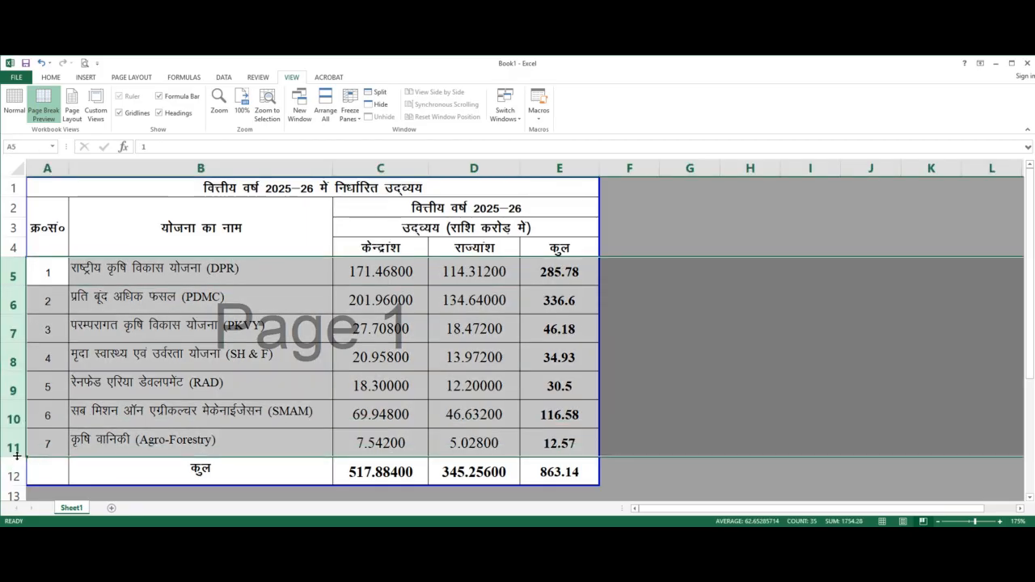
{"action": "left_click_drag", "start_coordinate": [17, 455], "coordinate": [17, 460]}
{"action": "left_click", "coordinate": [157, 426]}
{"action": "scroll", "coordinate": [160, 425], "scroll_direction": "down", "scroll_amount": 1}
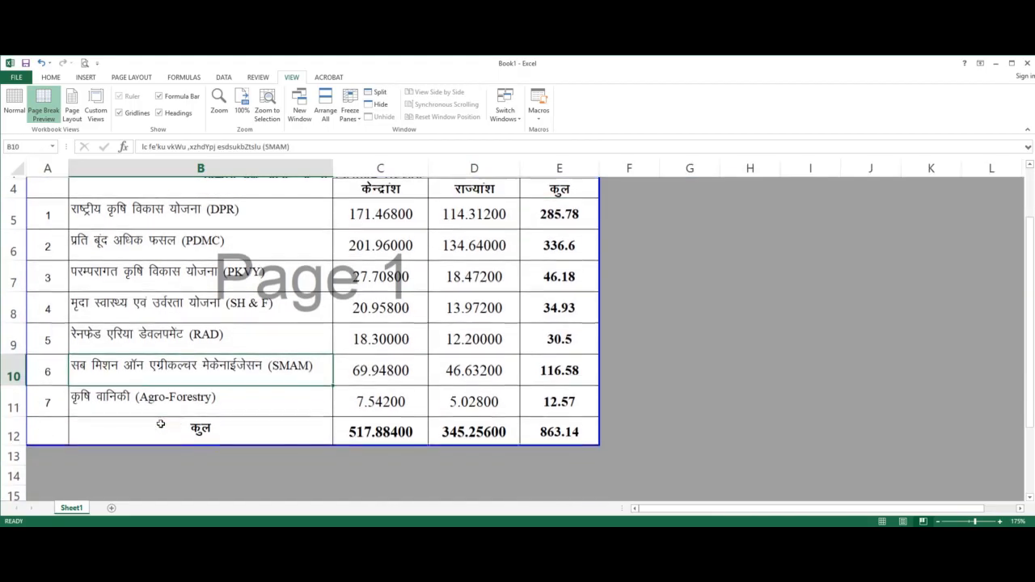
{"action": "scroll", "coordinate": [164, 422], "scroll_direction": "up", "scroll_amount": 2}
{"action": "scroll", "coordinate": [165, 421], "scroll_direction": "up", "scroll_amount": 1}
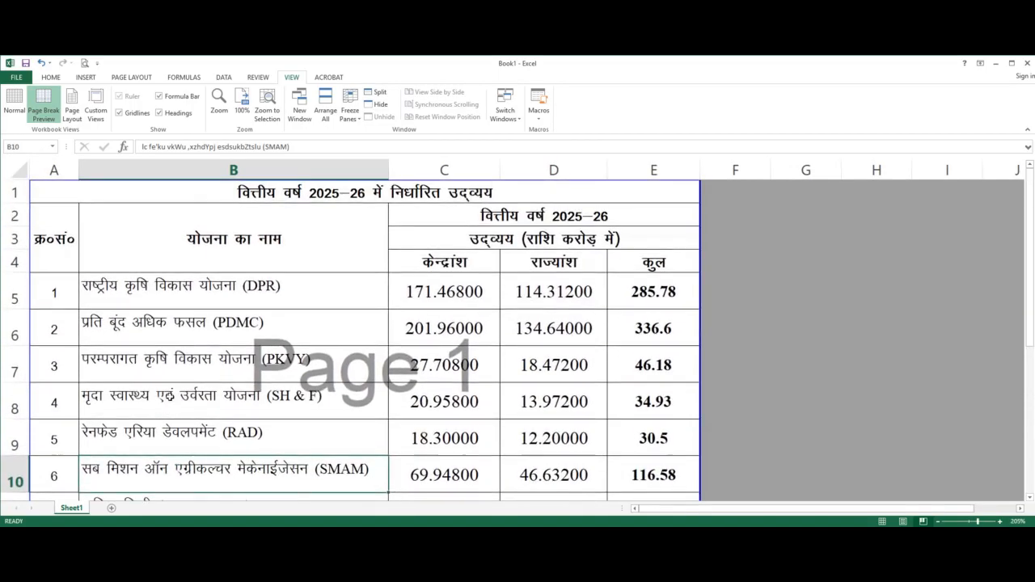
{"action": "left_click", "coordinate": [84, 62]}
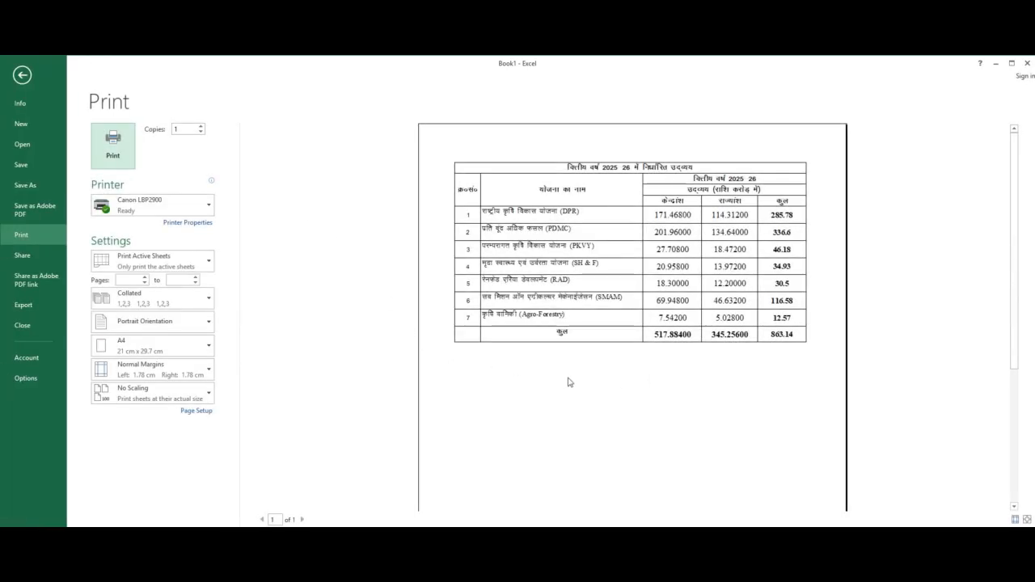
{"action": "key", "text": "Escape"}
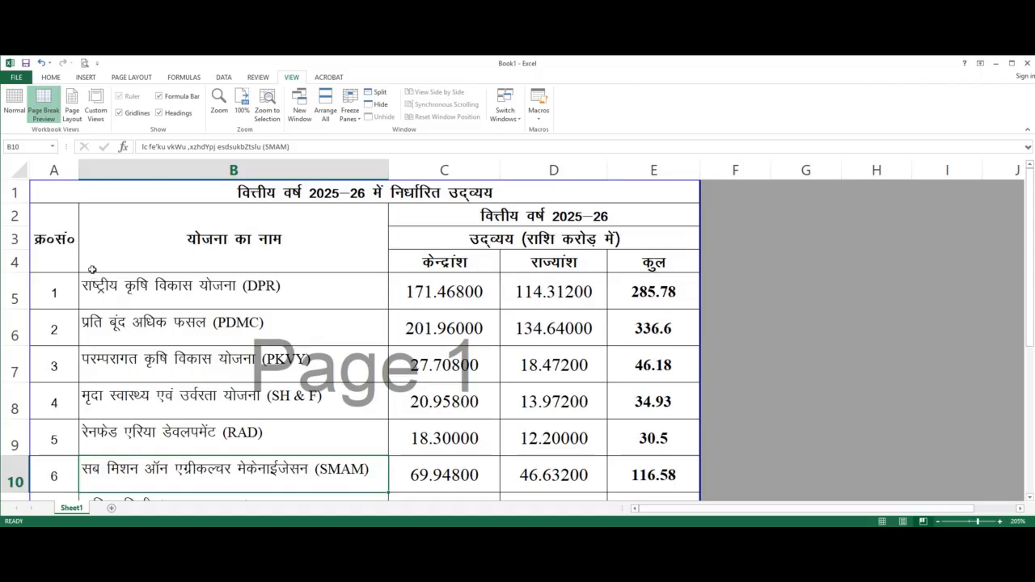
- Make title row 1 more than twice as tall and check the table in the print preview
{"action": "left_click", "coordinate": [92, 269]}
{"action": "left_click_drag", "start_coordinate": [6, 203], "coordinate": [13, 234]}
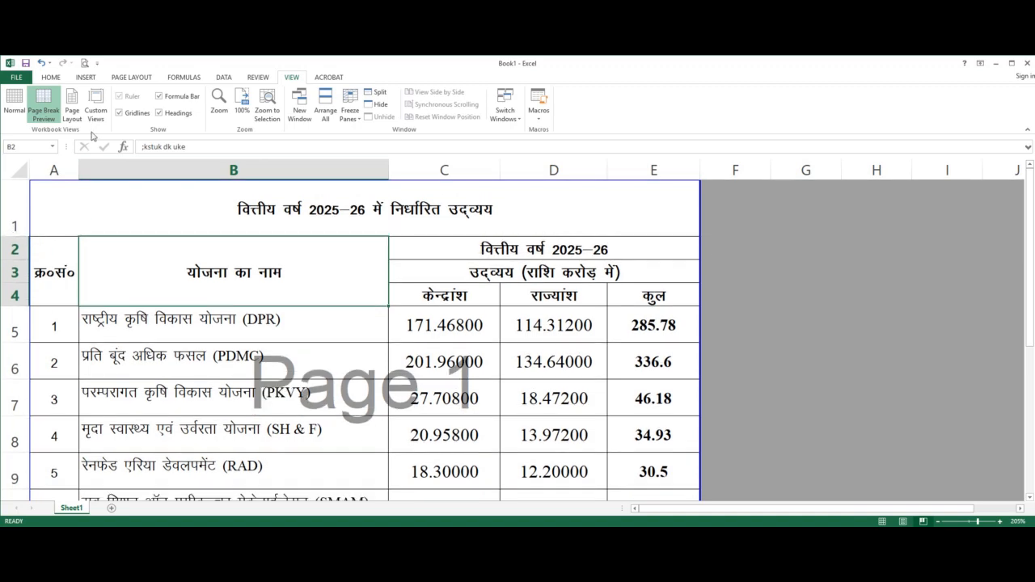
{"action": "left_click", "coordinate": [84, 62]}
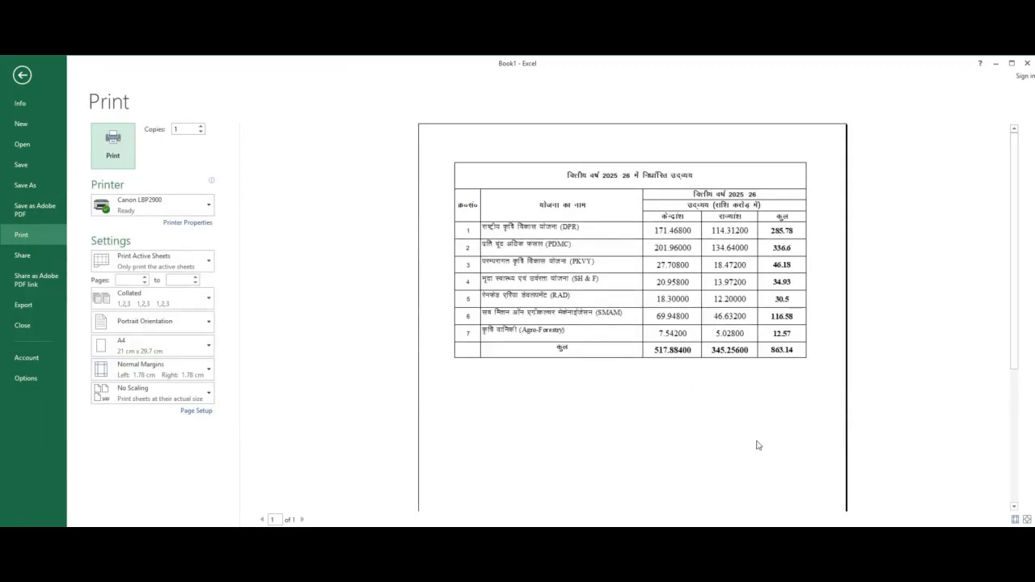
{"action": "key", "text": "Escape"}
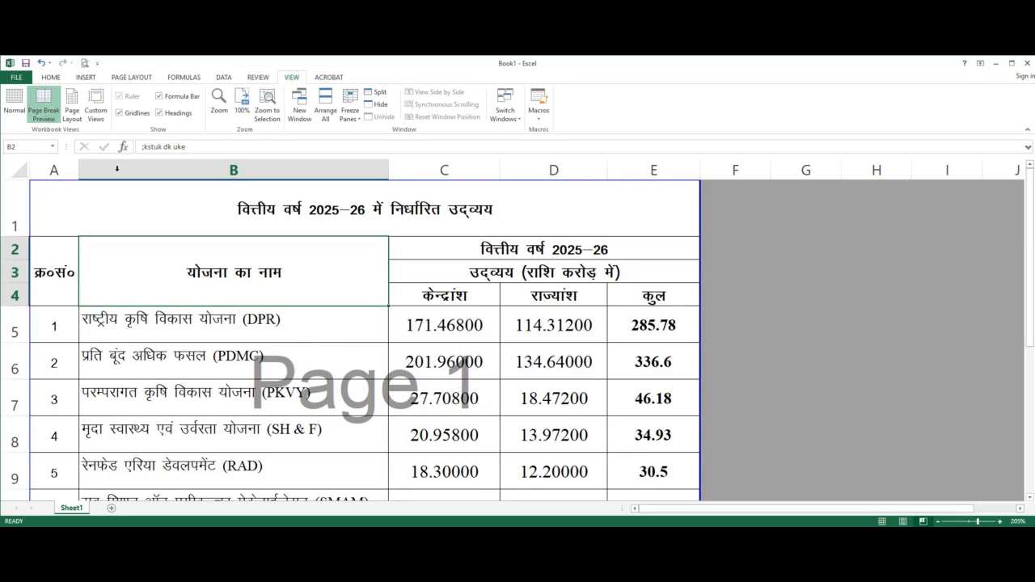
- Review the finished table in the print preview and start closing the workbook
{"action": "left_click", "coordinate": [83, 63]}
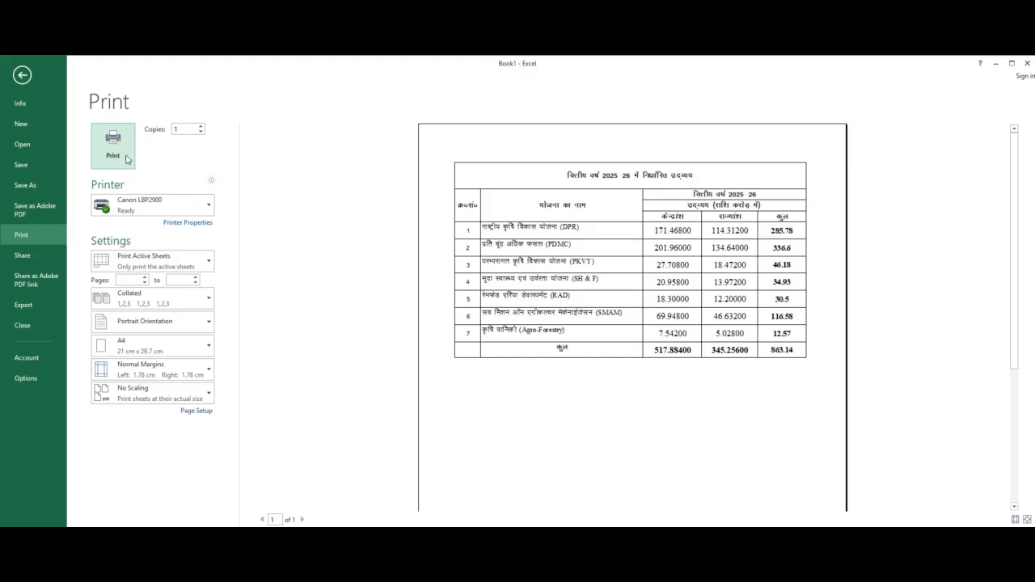
{"action": "left_click", "coordinate": [1028, 63]}
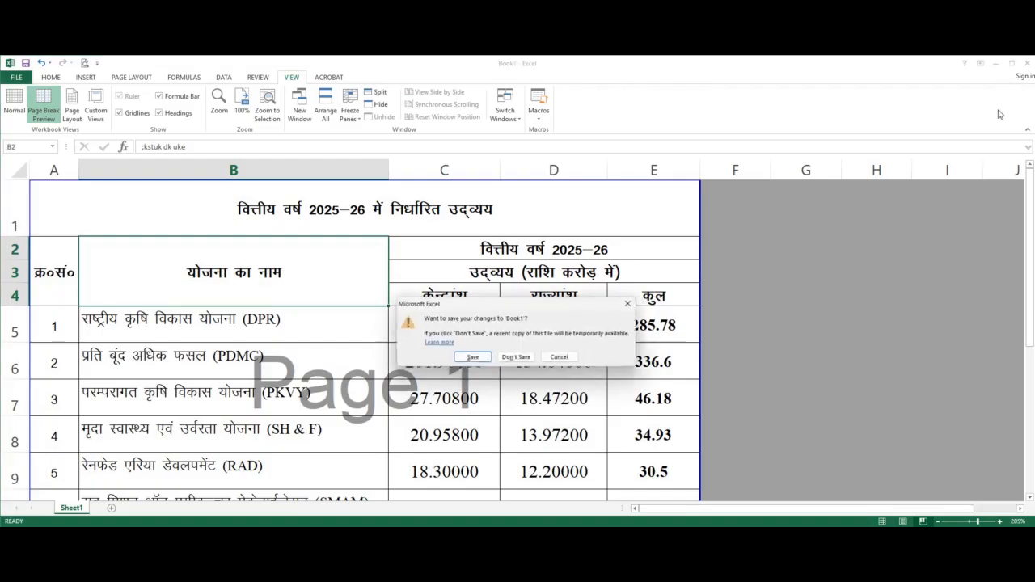